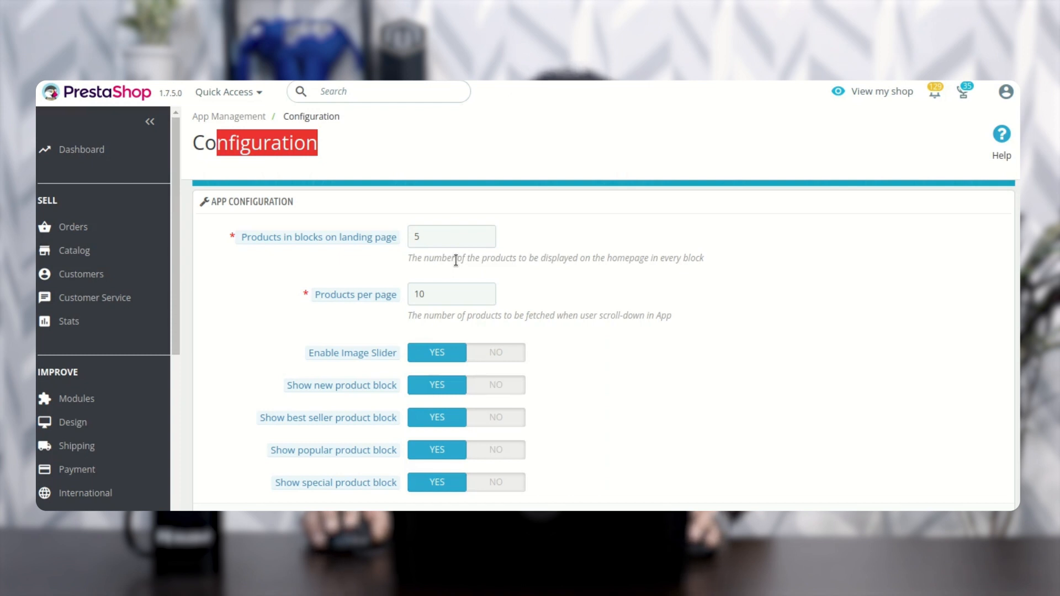
Step: Review the App Configuration settings for products per block and page, the image slider, and the new, best seller, popular and special product blocks
{"action": "scroll", "coordinate": [456, 260], "scroll_direction": "down", "scroll_amount": 1}
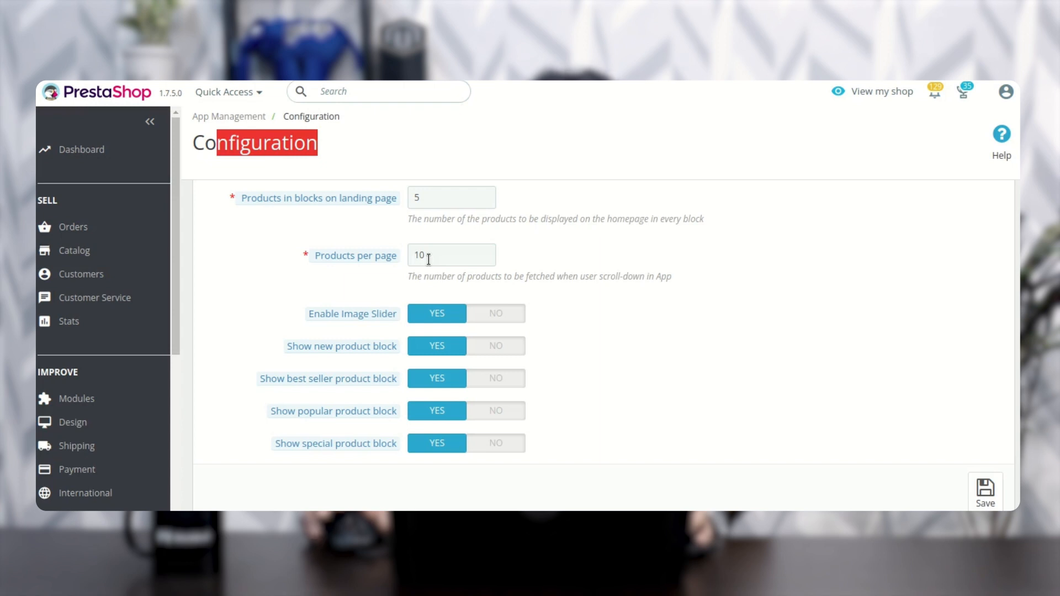
{"action": "scroll", "coordinate": [427, 264], "scroll_direction": "down", "scroll_amount": 2}
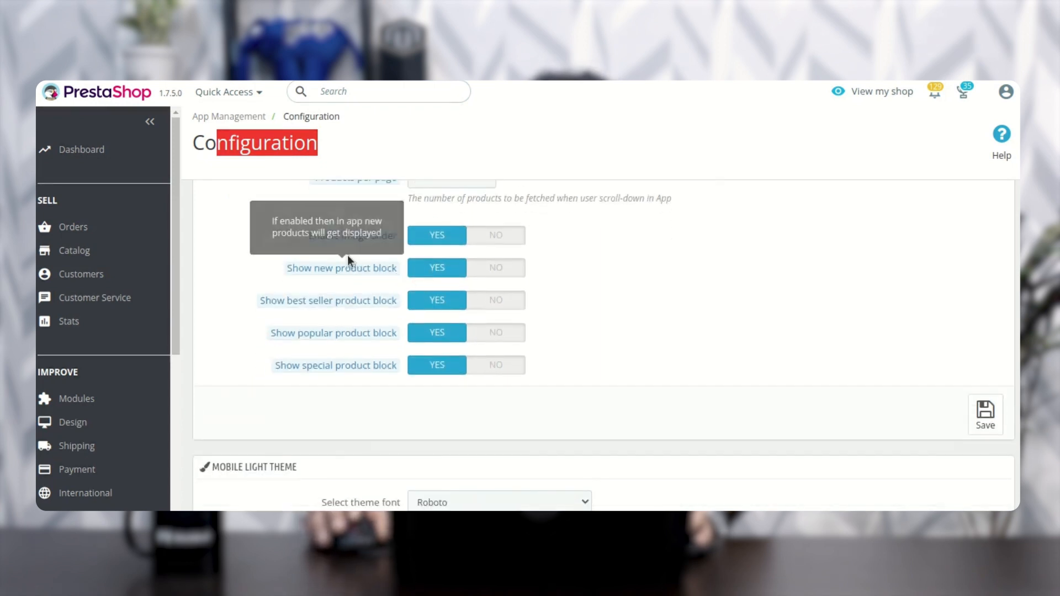
{"action": "mouse_move", "coordinate": [338, 242]}
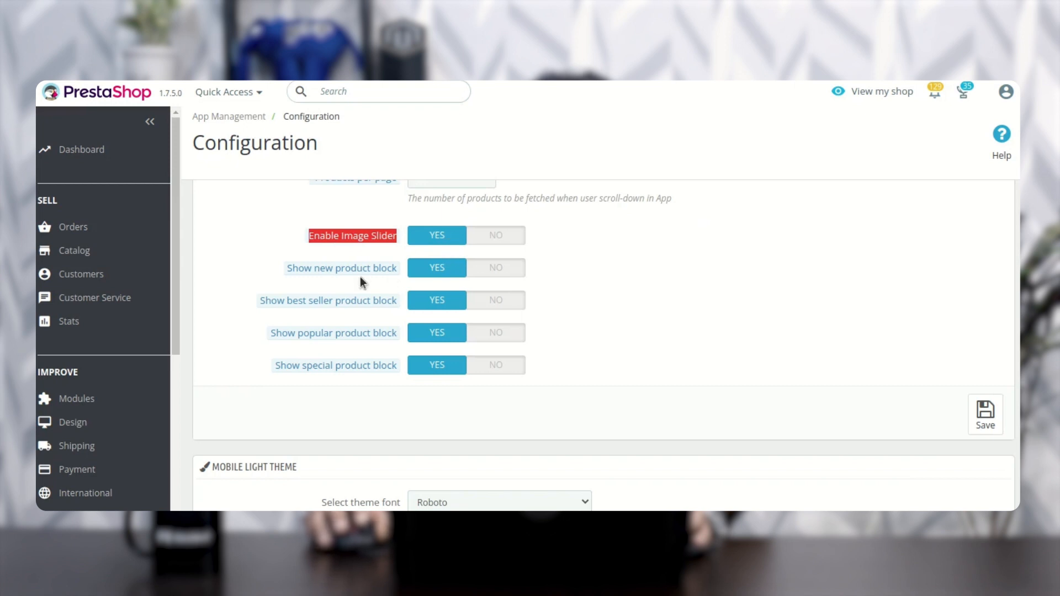
{"action": "mouse_move", "coordinate": [294, 270]}
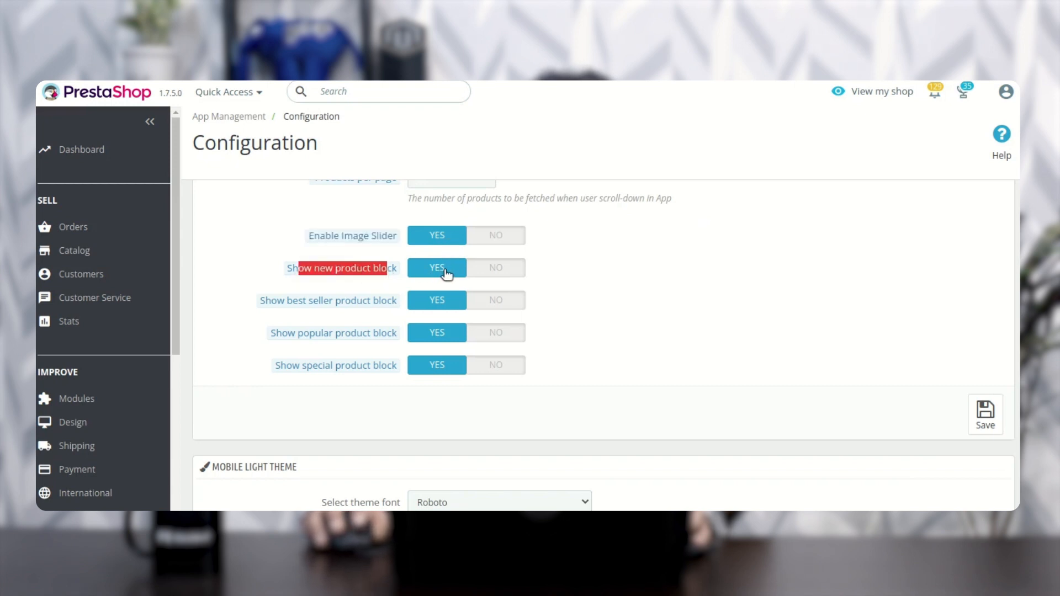
{"action": "mouse_move", "coordinate": [307, 306]}
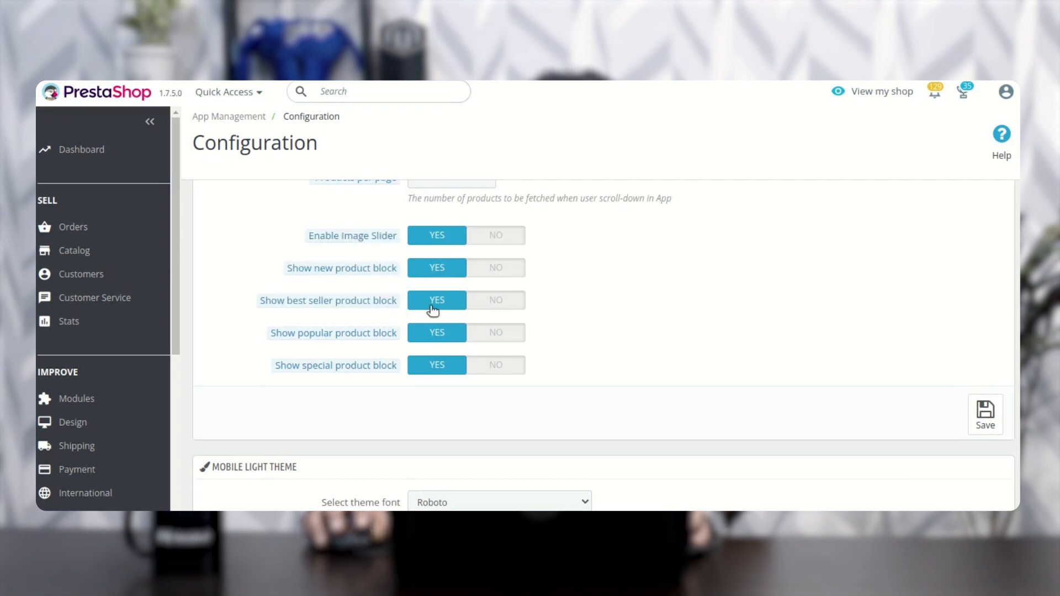
{"action": "mouse_move", "coordinate": [333, 336]}
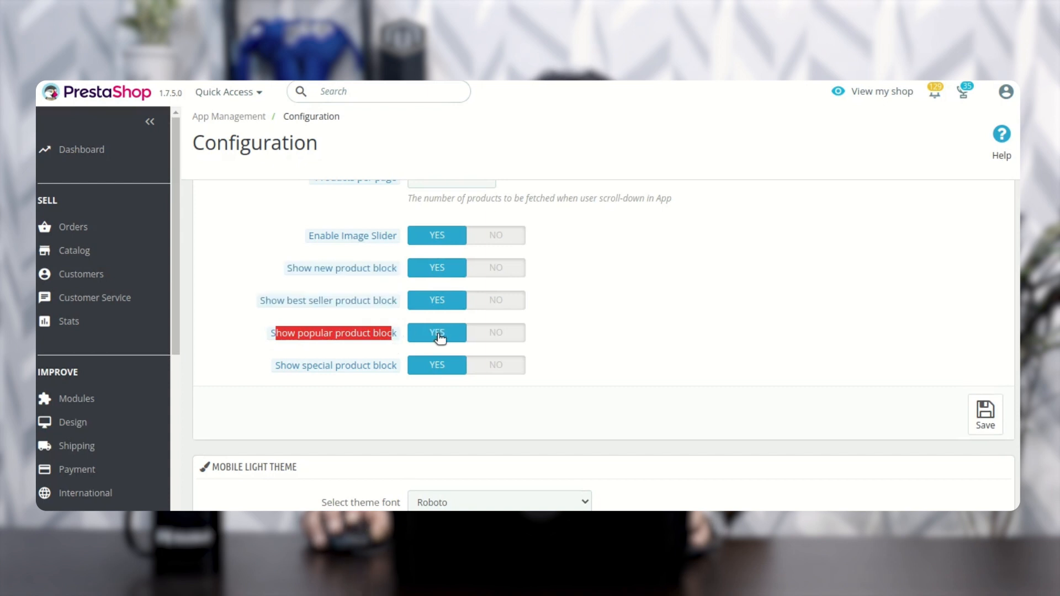
{"action": "scroll", "coordinate": [440, 338], "scroll_direction": "down", "scroll_amount": 1}
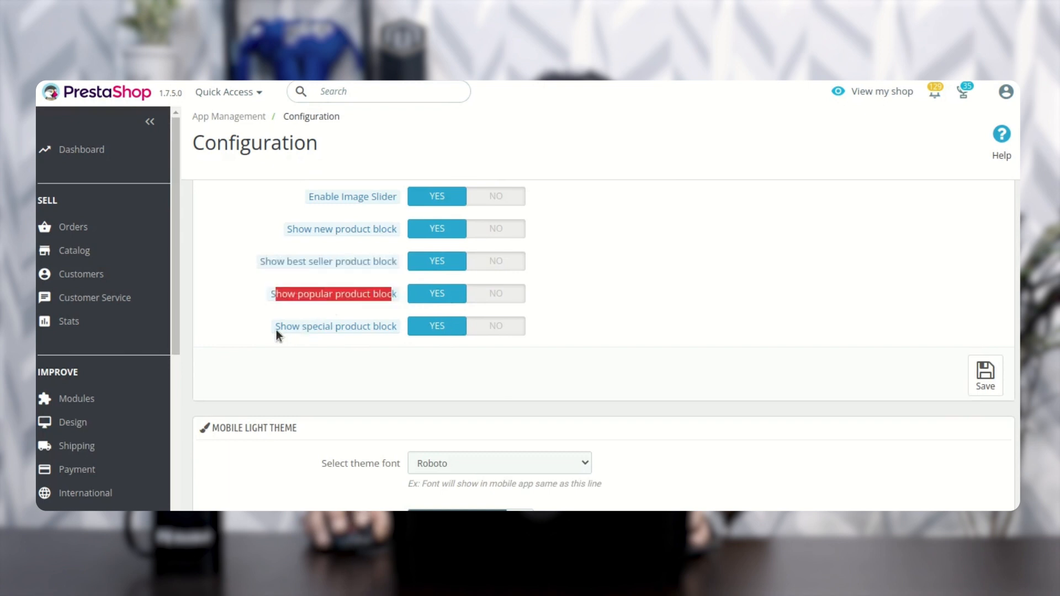
{"action": "left_click_drag", "start_coordinate": [276, 329], "coordinate": [402, 328]}
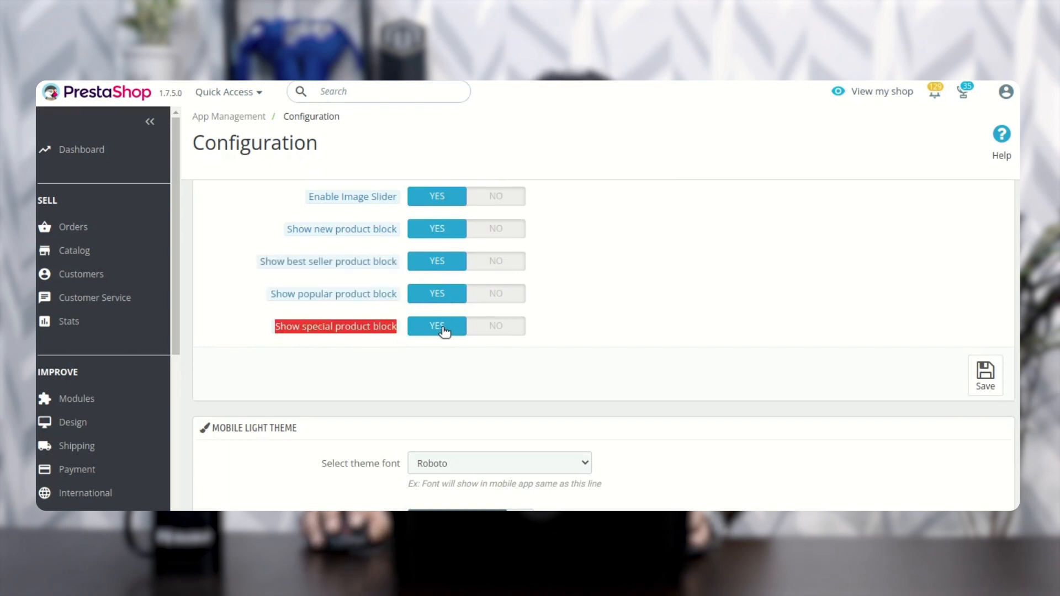
Step: Look over the Mobile Light Theme and Mobile Dark Theme sections of the configuration page
{"action": "scroll", "coordinate": [381, 354], "scroll_direction": "down", "scroll_amount": 1}
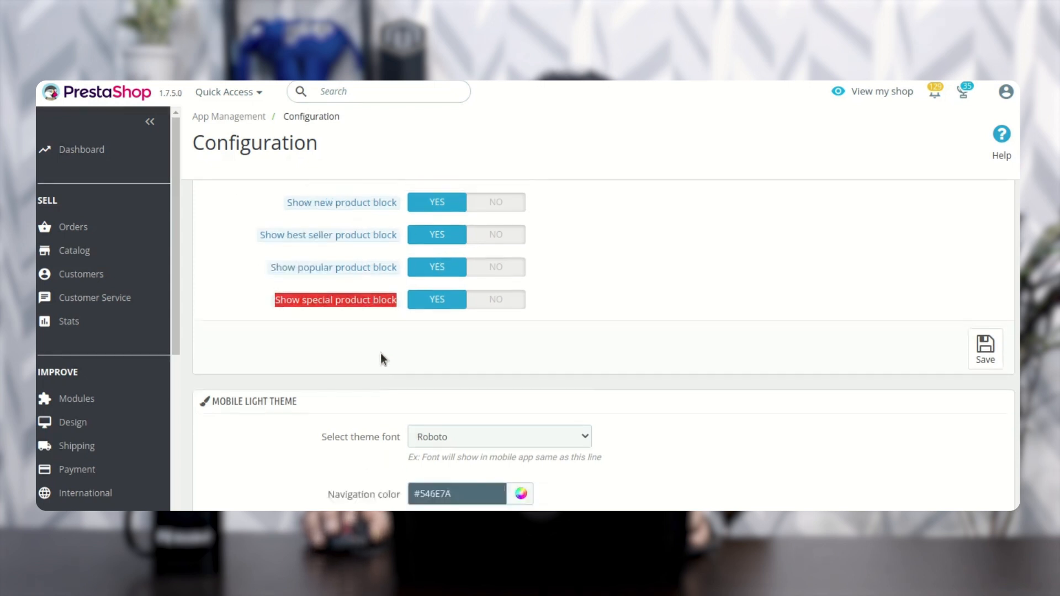
{"action": "scroll", "coordinate": [381, 359], "scroll_direction": "down", "scroll_amount": 4}
{"action": "scroll", "coordinate": [379, 353], "scroll_direction": "up", "scroll_amount": 1}
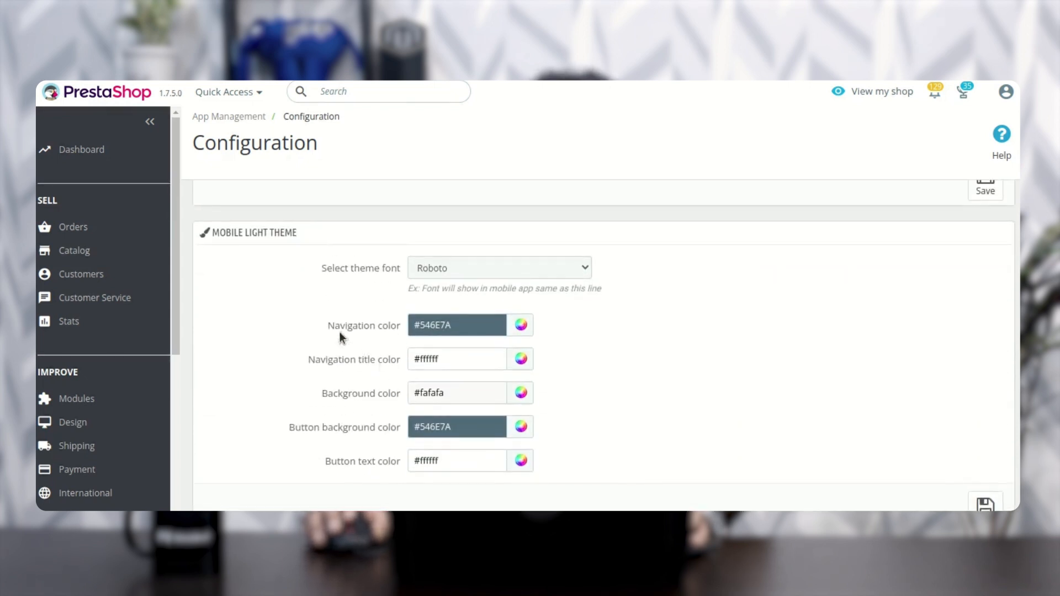
{"action": "left_click_drag", "start_coordinate": [228, 232], "coordinate": [339, 234]}
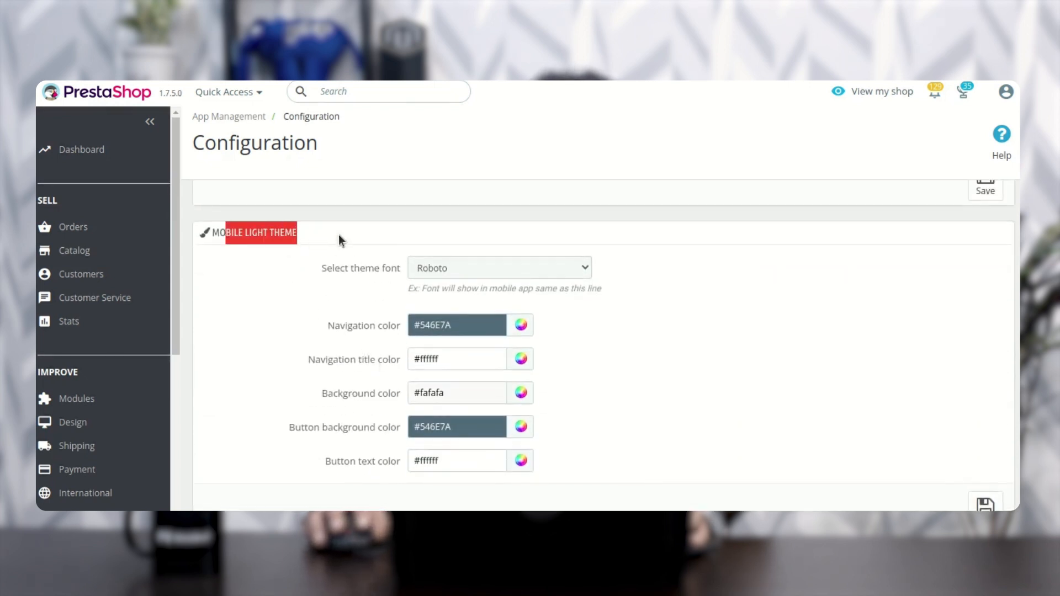
{"action": "left_click", "coordinate": [360, 230]}
{"action": "scroll", "coordinate": [287, 333], "scroll_direction": "down", "scroll_amount": 3}
{"action": "scroll", "coordinate": [286, 333], "scroll_direction": "down", "scroll_amount": 3}
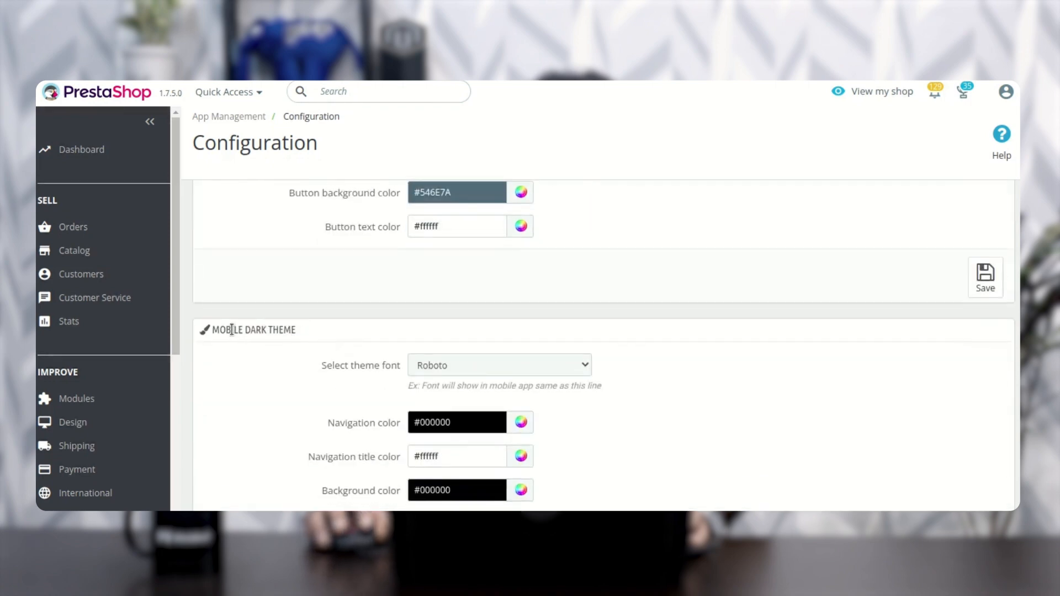
{"action": "left_click_drag", "start_coordinate": [229, 330], "coordinate": [280, 329]}
{"action": "left_click", "coordinate": [333, 328]}
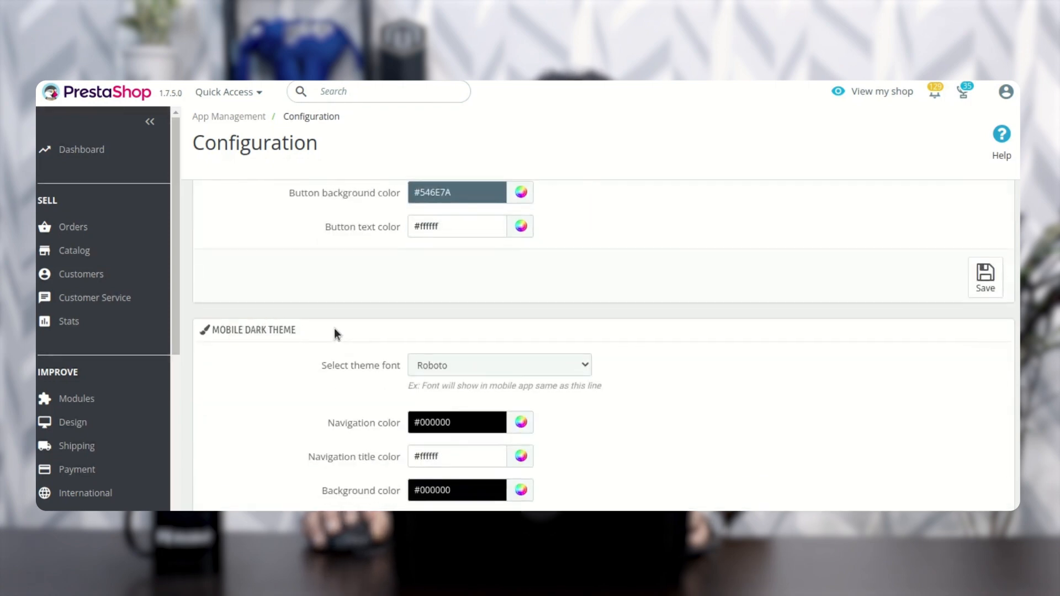
Step: View the available theme fonts for the Mobile Light Theme without changing the selection
{"action": "scroll", "coordinate": [334, 328], "scroll_direction": "up", "scroll_amount": 5}
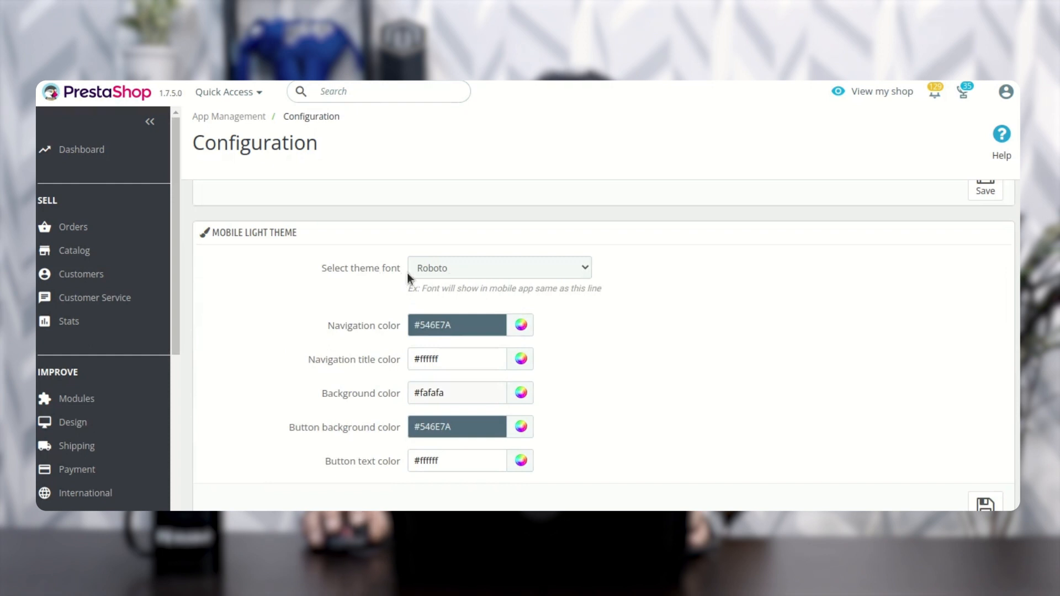
{"action": "left_click", "coordinate": [469, 270]}
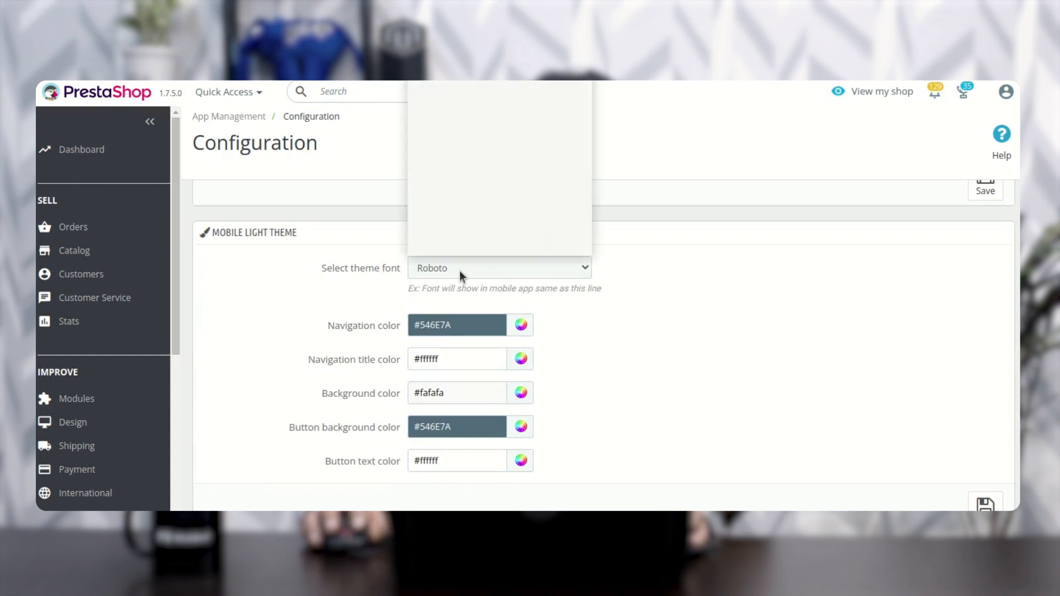
{"action": "left_click", "coordinate": [621, 257]}
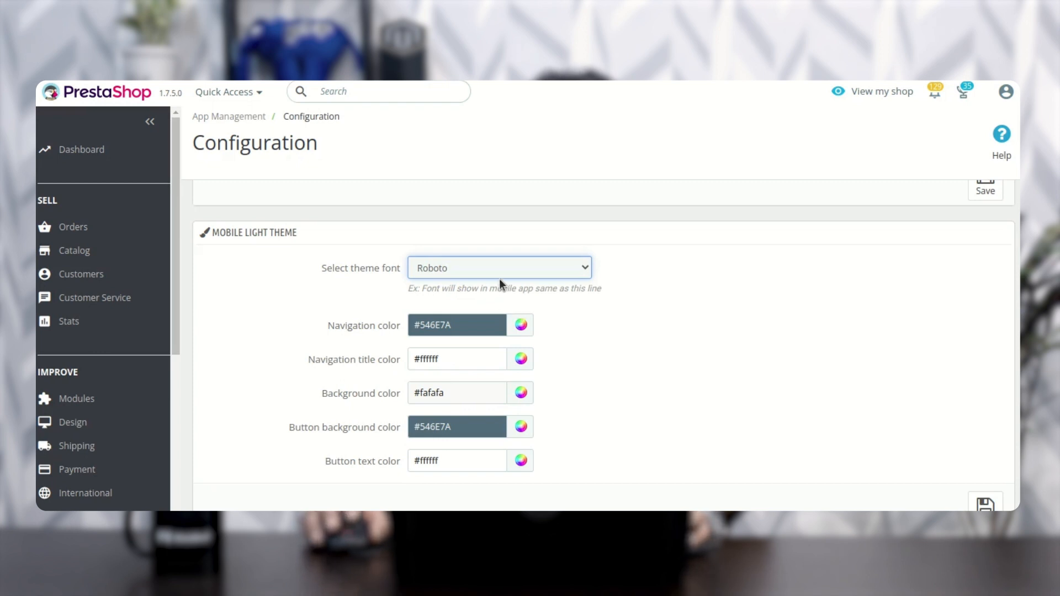
{"action": "left_click", "coordinate": [481, 269]}
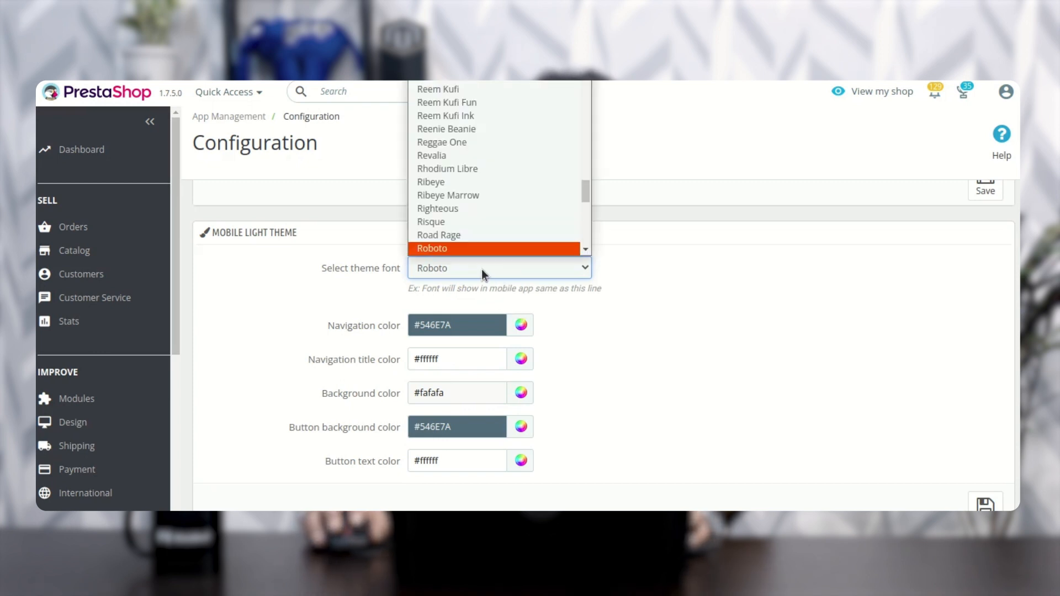
{"action": "left_click", "coordinate": [481, 269]}
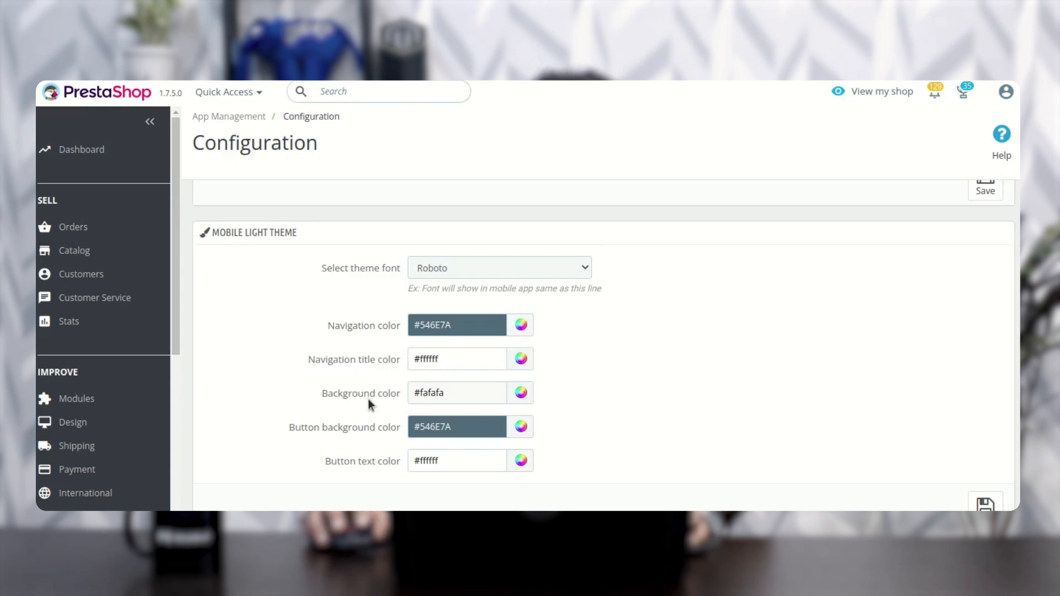
Step: Review the navigation, background, button background and button text color settings of the mobile light and dark themes
{"action": "scroll", "coordinate": [430, 394], "scroll_direction": "down", "scroll_amount": 2}
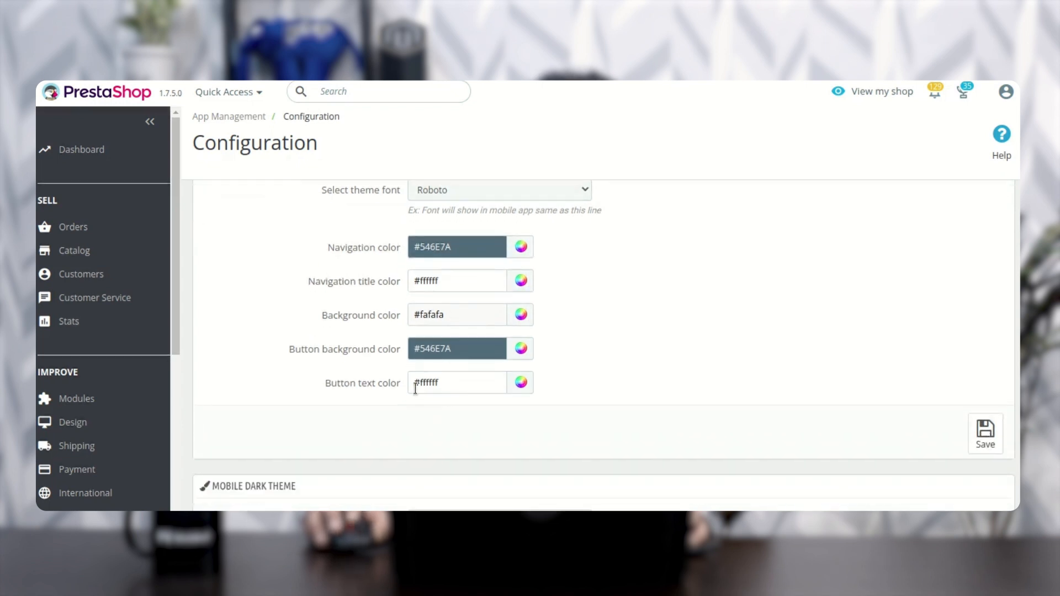
{"action": "left_click_drag", "start_coordinate": [299, 353], "coordinate": [395, 354]}
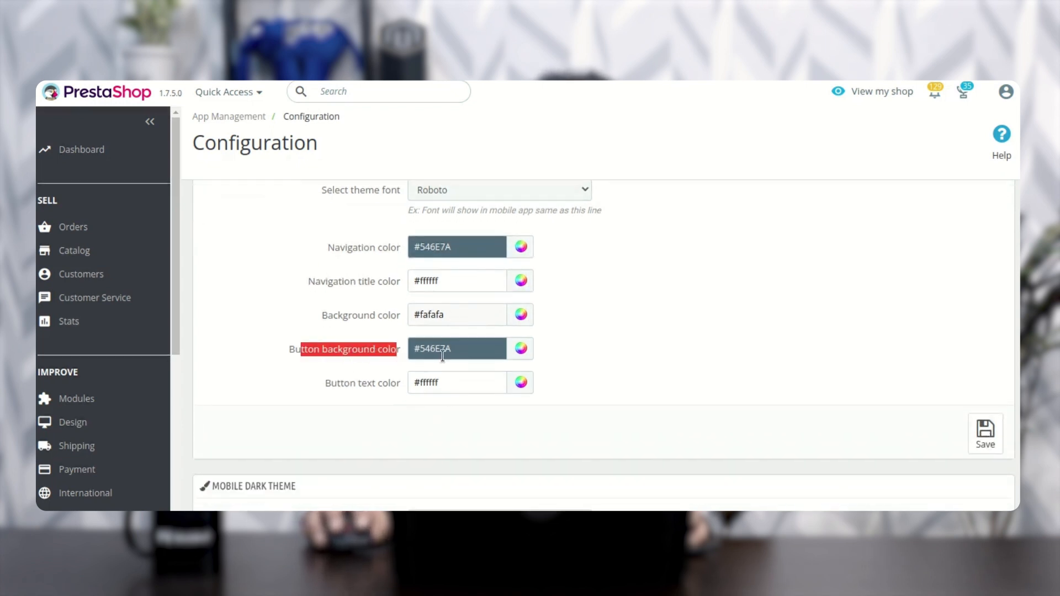
{"action": "left_click_drag", "start_coordinate": [339, 385], "coordinate": [395, 386]}
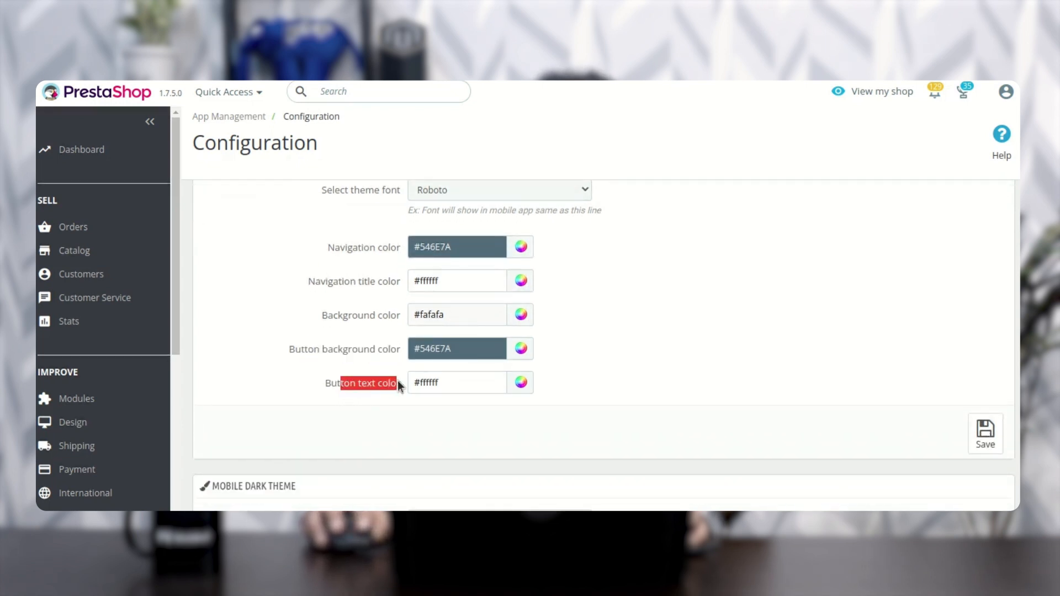
{"action": "scroll", "coordinate": [447, 385], "scroll_direction": "down", "scroll_amount": 5}
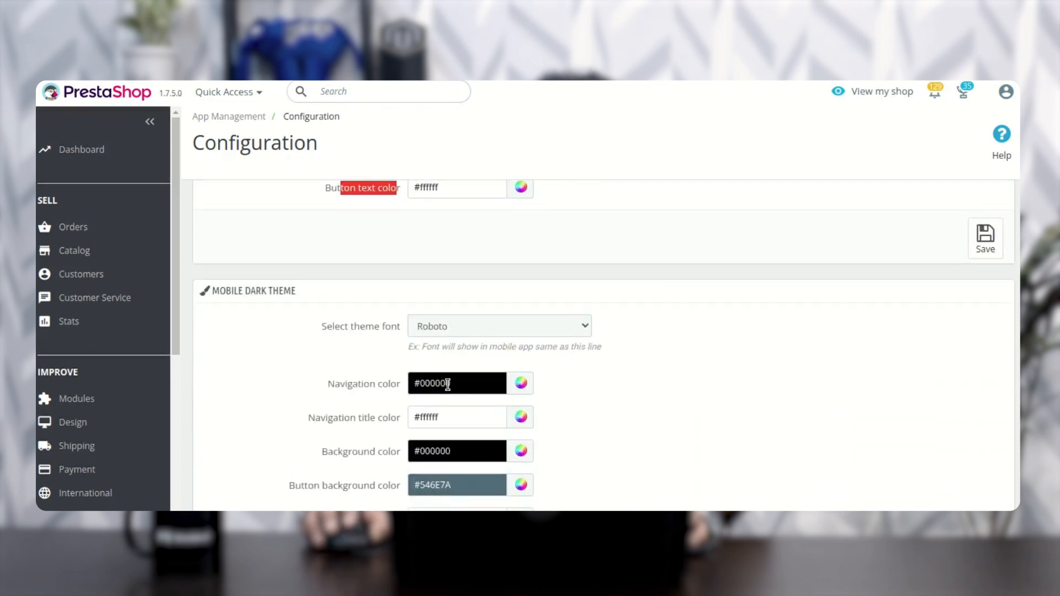
{"action": "scroll", "coordinate": [447, 385], "scroll_direction": "down", "scroll_amount": 1}
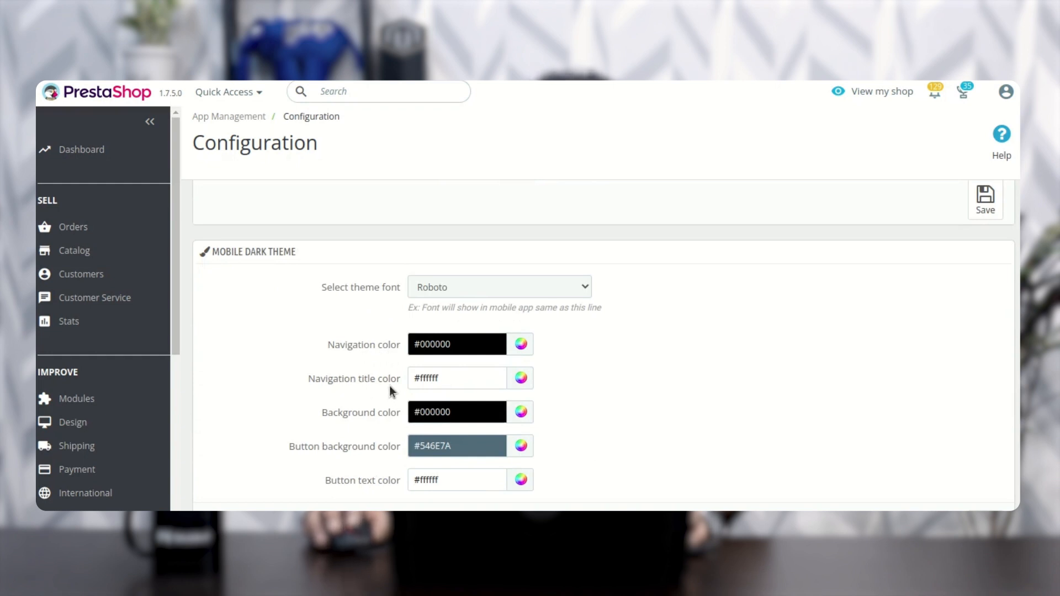
{"action": "scroll", "coordinate": [390, 386], "scroll_direction": "down", "scroll_amount": 2}
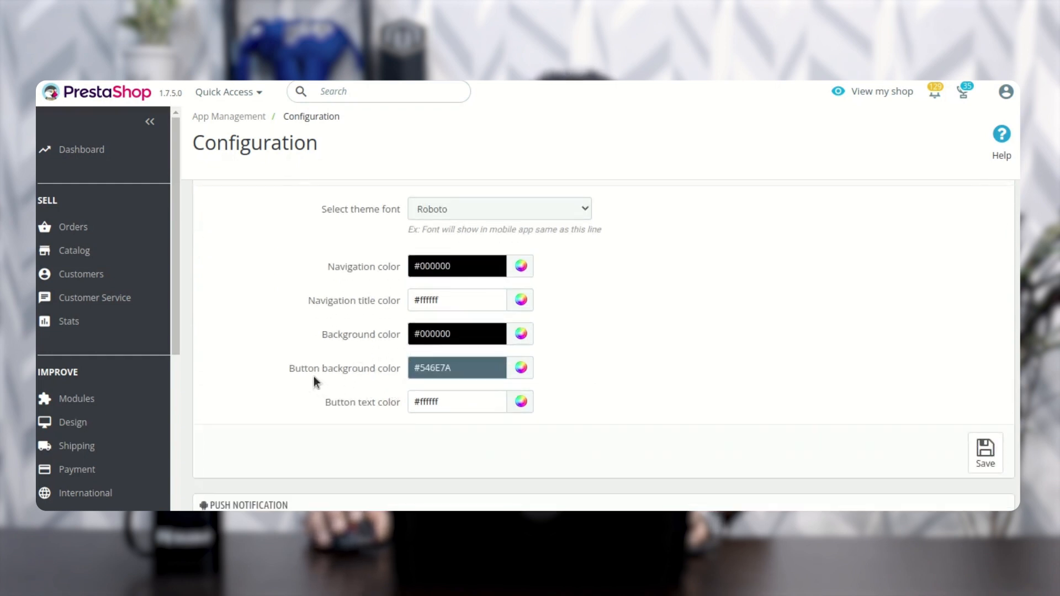
{"action": "scroll", "coordinate": [381, 405], "scroll_direction": "down", "scroll_amount": 2}
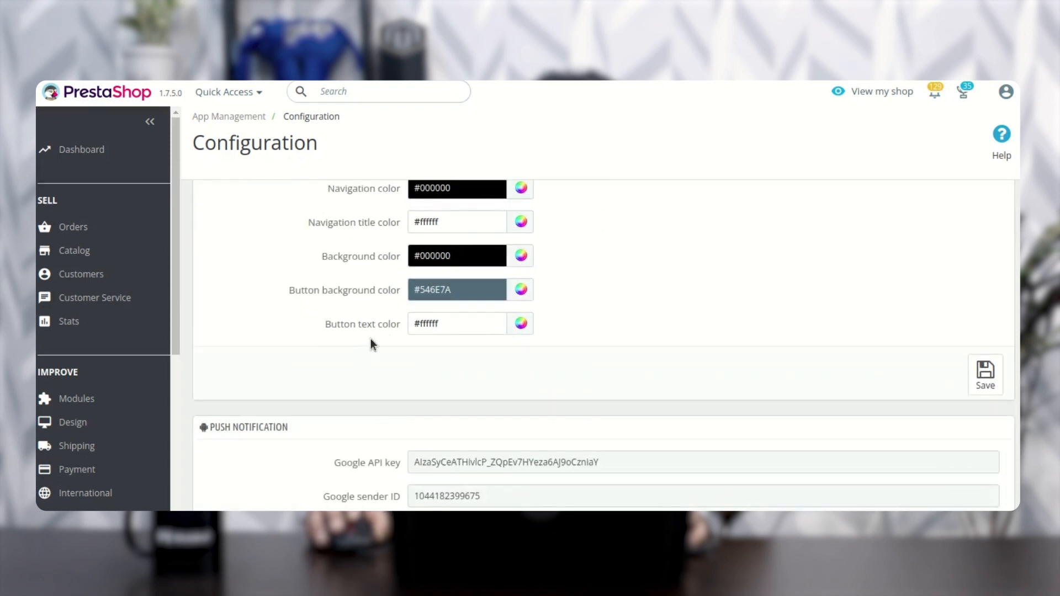
Step: Examine the Push Notification settings, including the Google API key, sender ID, topic name and order status update notification
{"action": "scroll", "coordinate": [419, 332], "scroll_direction": "down", "scroll_amount": 4}
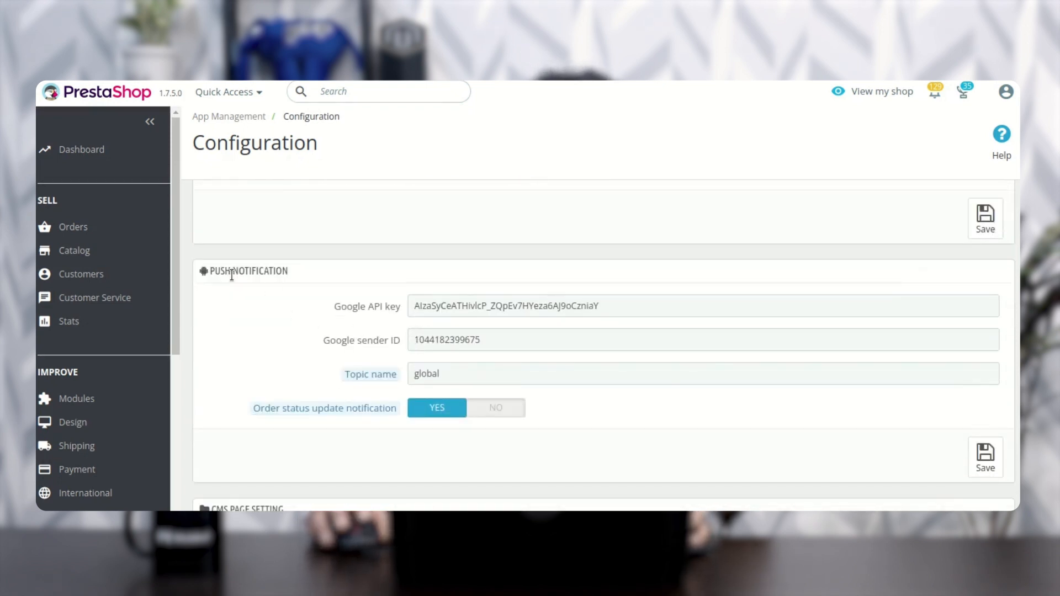
{"action": "left_click_drag", "start_coordinate": [219, 274], "coordinate": [281, 275]}
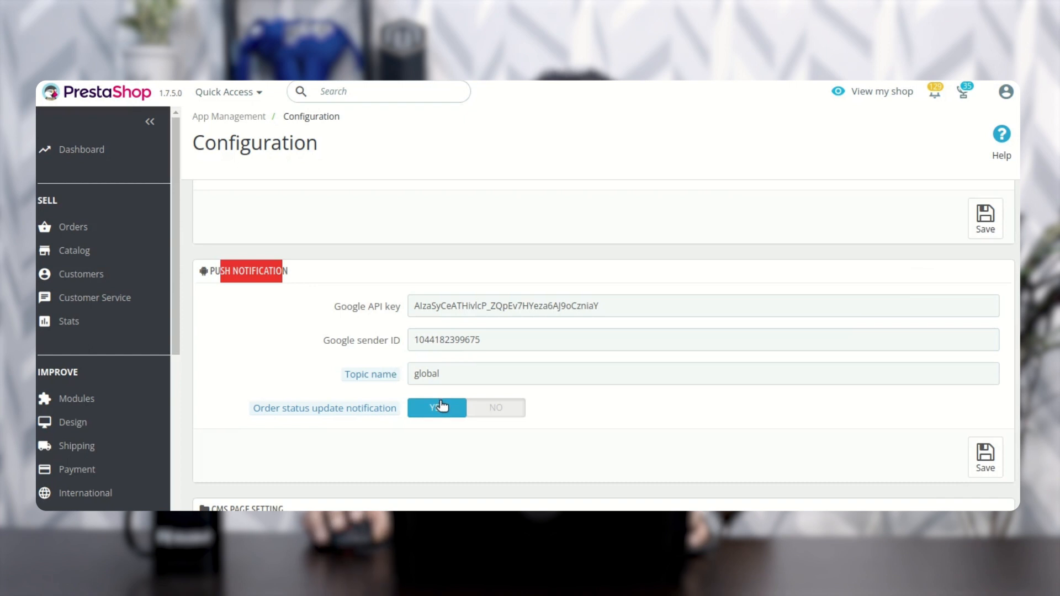
{"action": "left_click", "coordinate": [441, 374]}
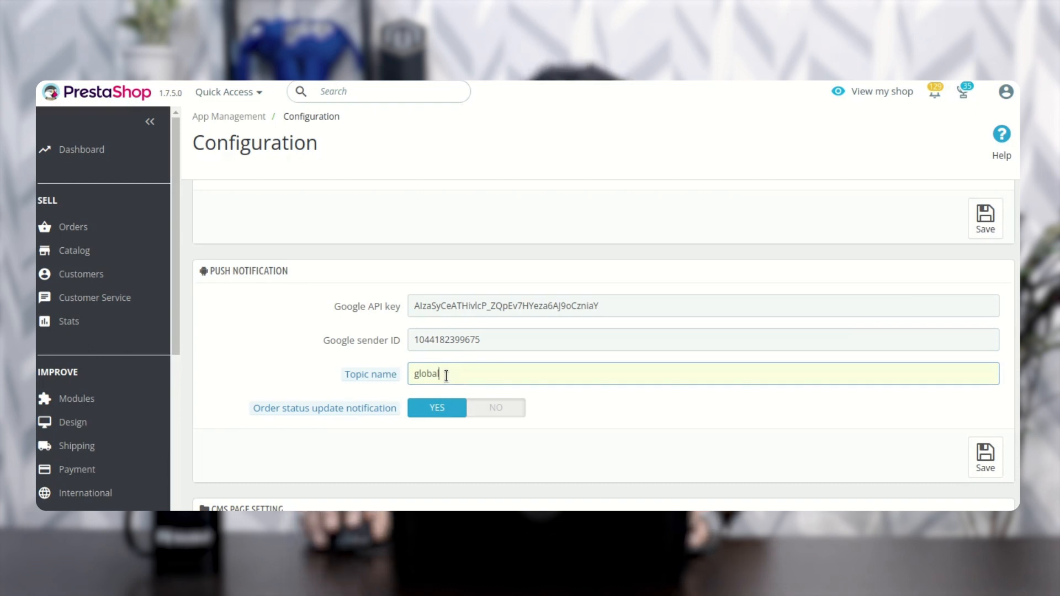
{"action": "mouse_move", "coordinate": [283, 403]}
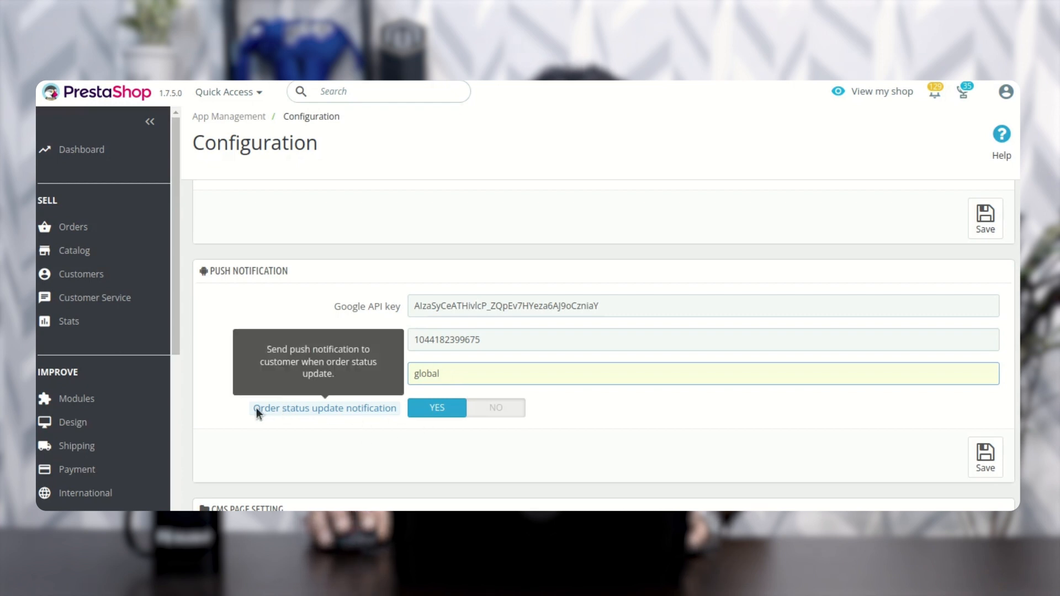
{"action": "left_click_drag", "start_coordinate": [257, 407], "coordinate": [315, 412]}
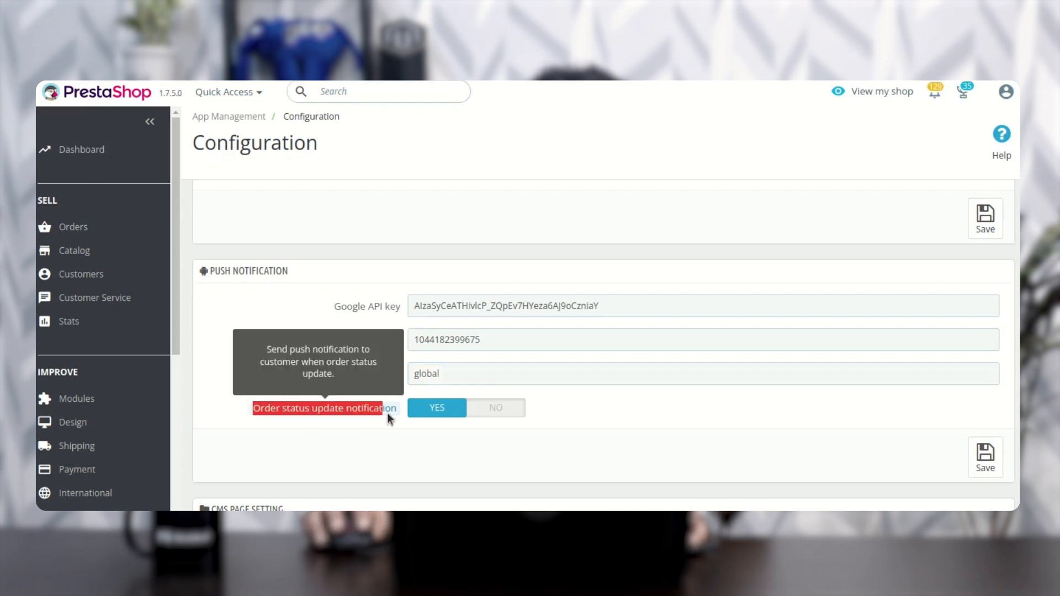
{"action": "left_click", "coordinate": [332, 420]}
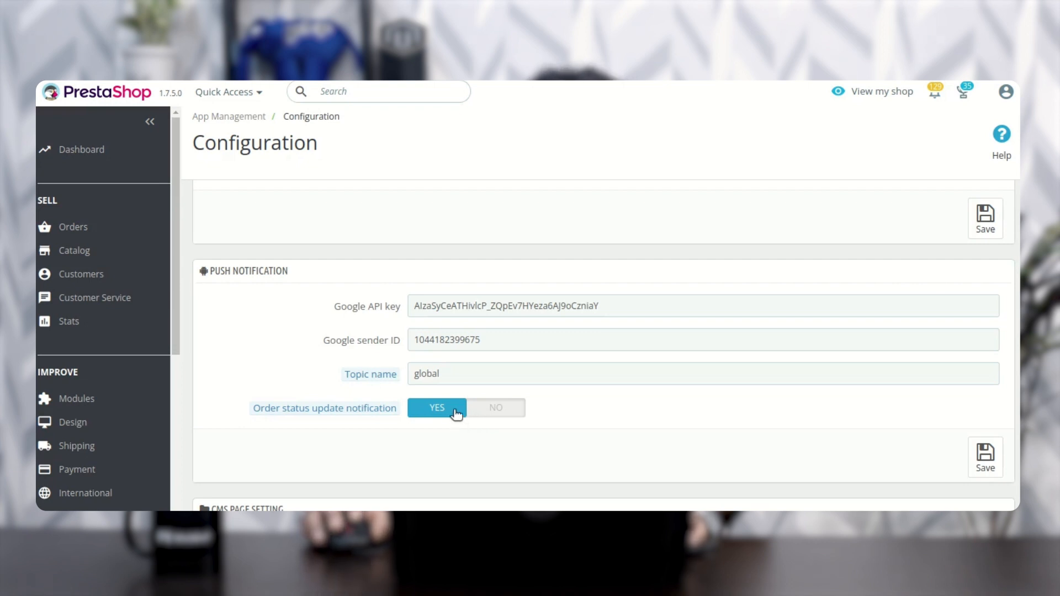
Step: View the CMS pages available for the Terms and conditions page in the CMS Page Setting section, keeping the selection
{"action": "scroll", "coordinate": [448, 411], "scroll_direction": "down", "scroll_amount": 4}
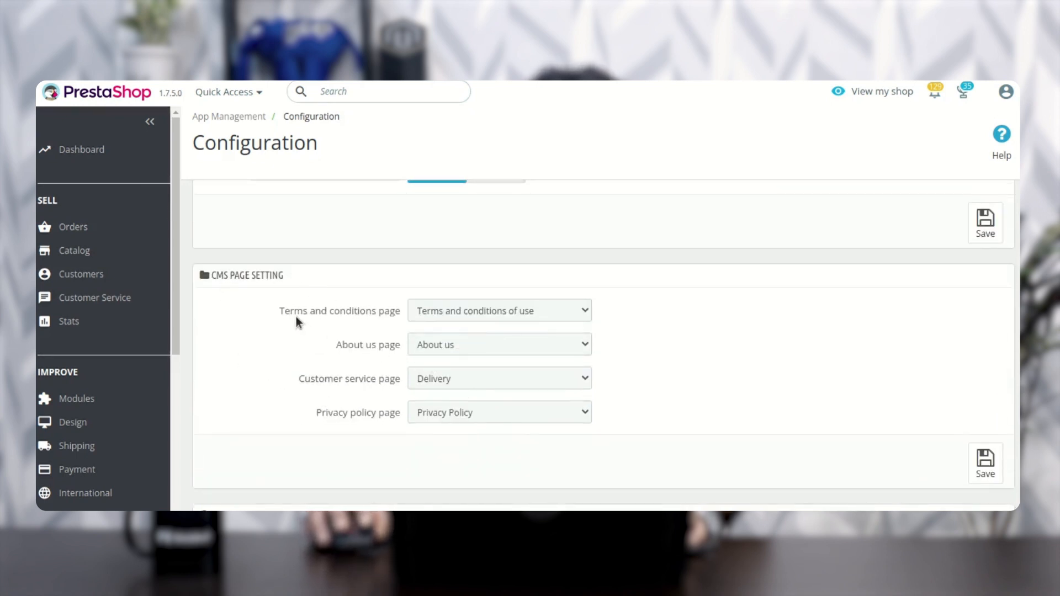
{"action": "left_click_drag", "start_coordinate": [296, 310], "coordinate": [376, 314]}
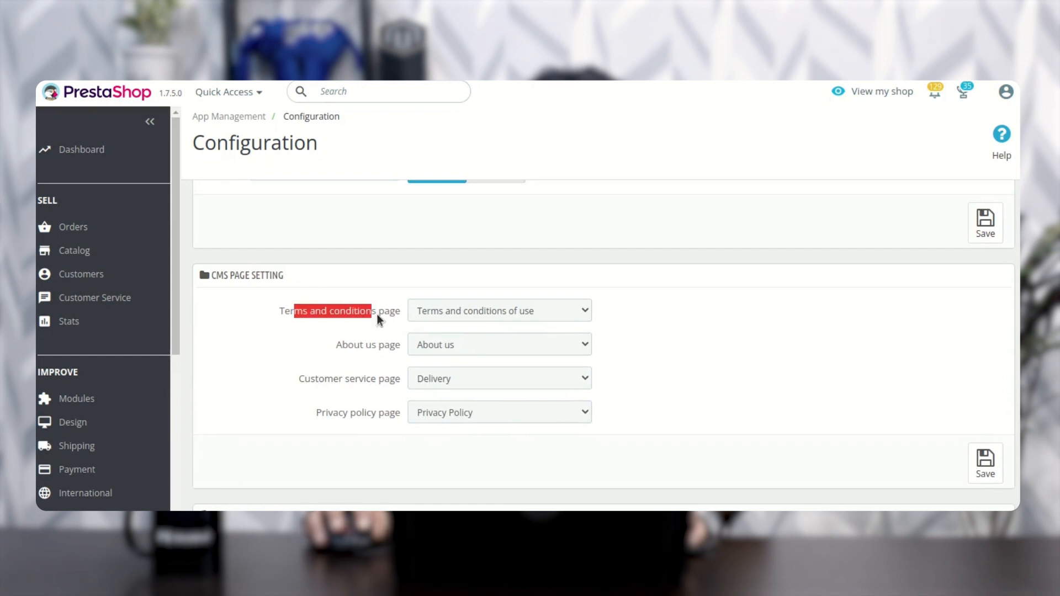
{"action": "left_click", "coordinate": [469, 311]}
{"action": "left_click", "coordinate": [431, 318]}
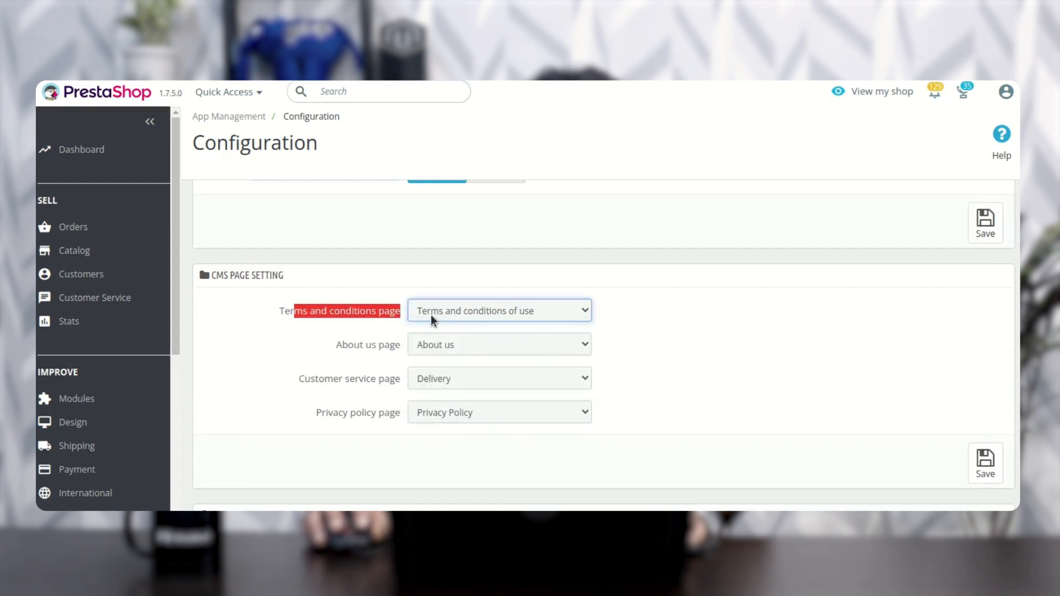
{"action": "left_click", "coordinate": [475, 313]}
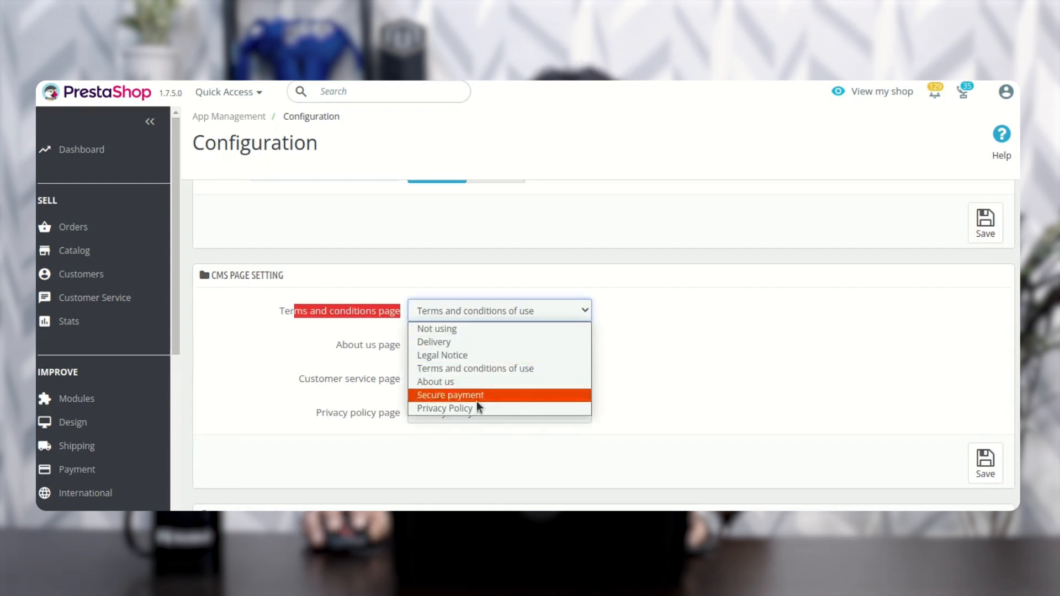
{"action": "left_click", "coordinate": [333, 341]}
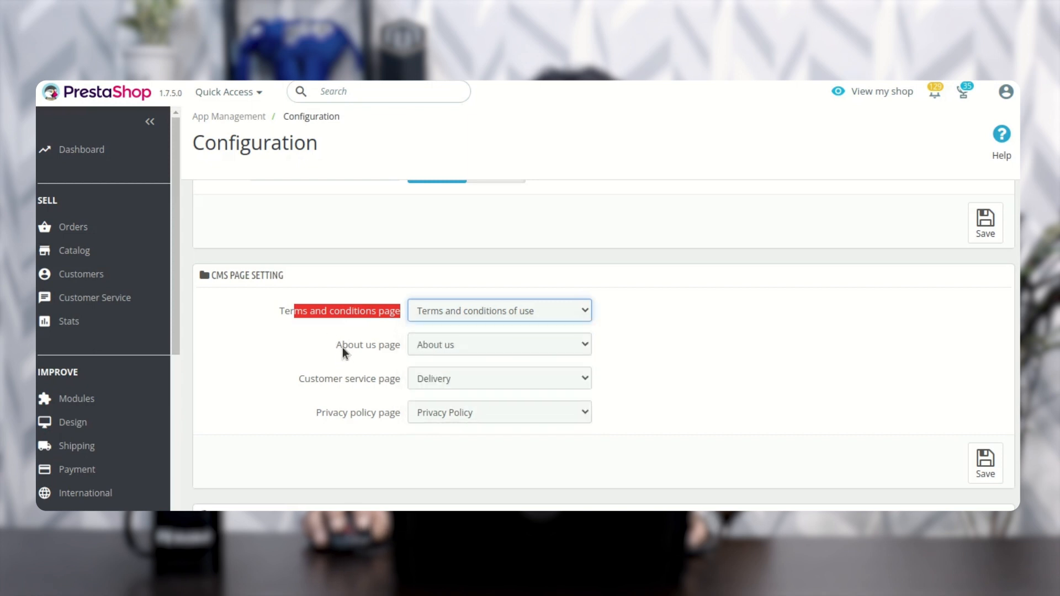
Step: Review the About us, Customer service and Privacy policy page settings
{"action": "left_click_drag", "start_coordinate": [337, 346], "coordinate": [391, 347]}
{"action": "left_click_drag", "start_coordinate": [338, 379], "coordinate": [354, 380]}
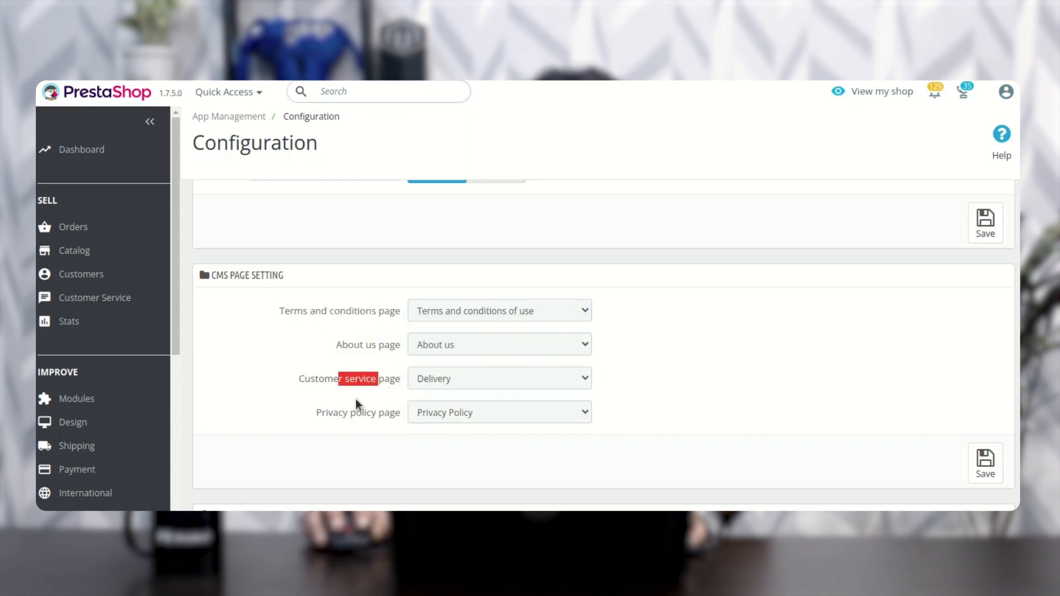
{"action": "left_click_drag", "start_coordinate": [326, 413], "coordinate": [392, 411]}
Step: Examine the Play Store Details section, including the Play store URL and iTune store URL fields
{"action": "scroll", "coordinate": [395, 411], "scroll_direction": "down", "scroll_amount": 4}
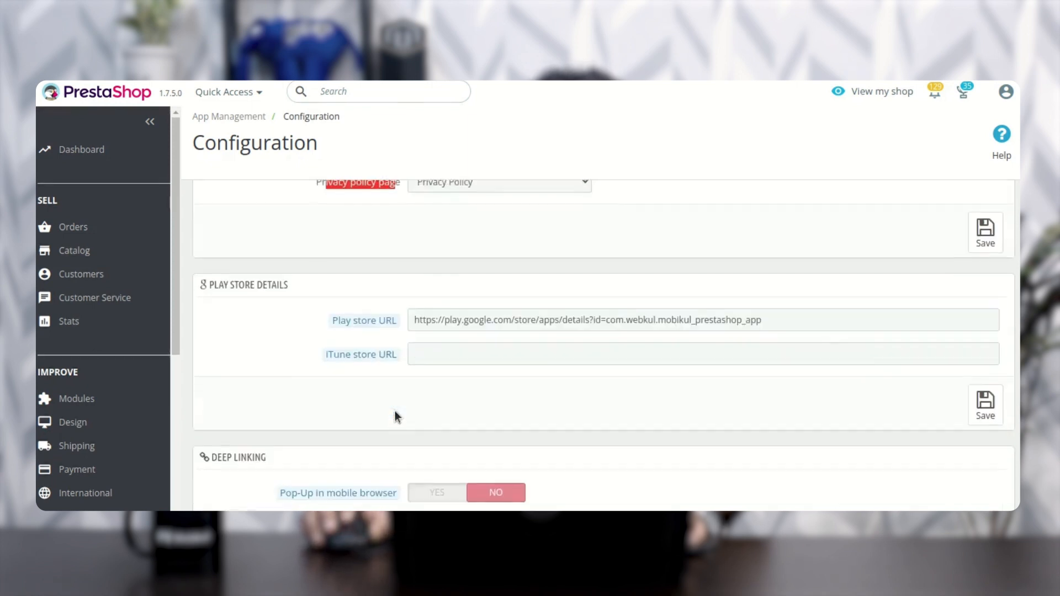
{"action": "left_click_drag", "start_coordinate": [214, 281], "coordinate": [286, 284]}
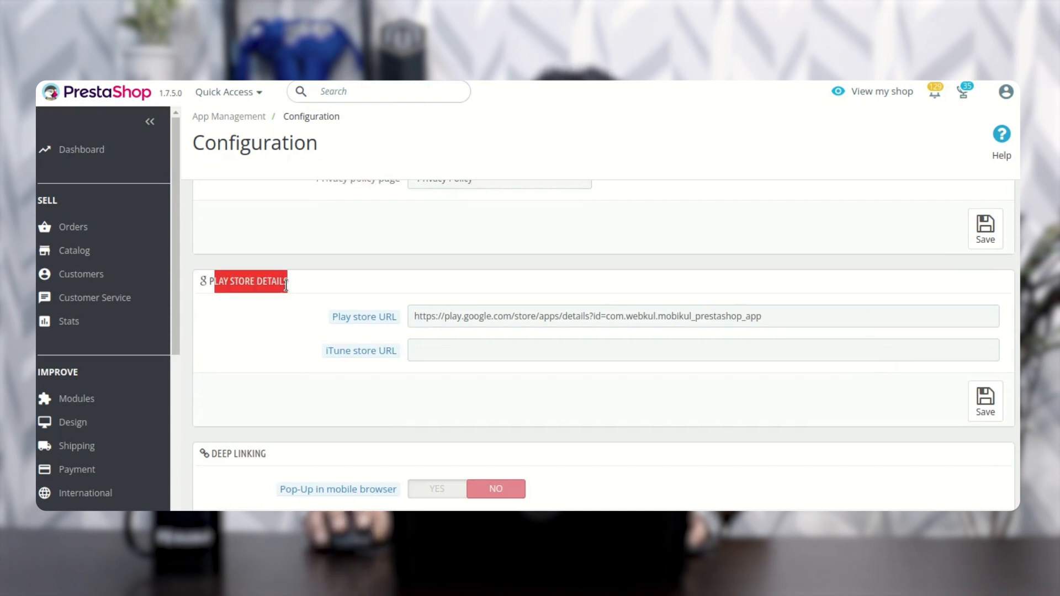
{"action": "left_click", "coordinate": [300, 283]}
{"action": "mouse_move", "coordinate": [341, 319]}
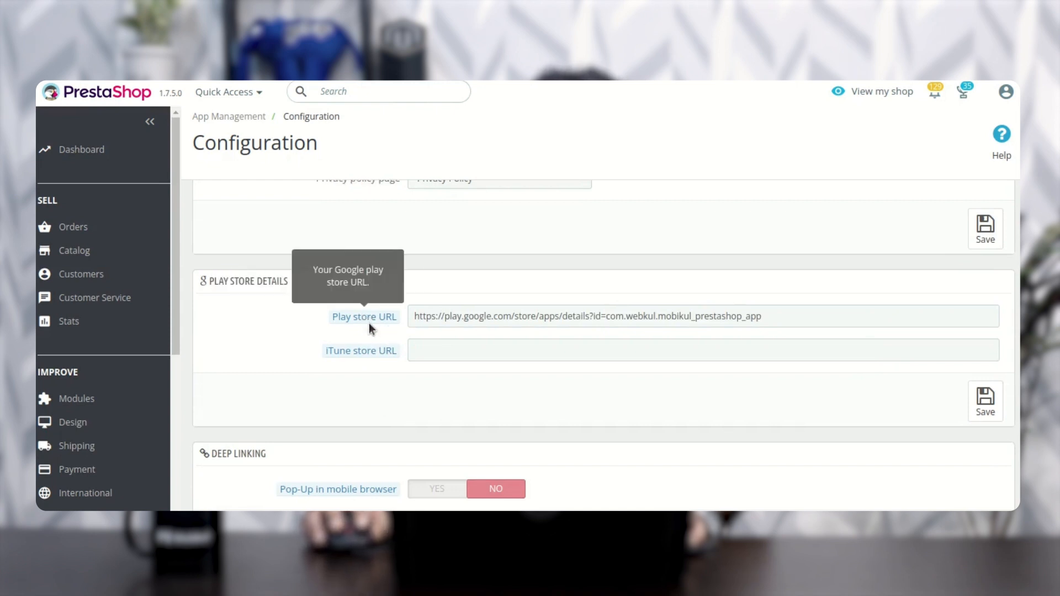
{"action": "left_click_drag", "start_coordinate": [341, 320], "coordinate": [388, 326]}
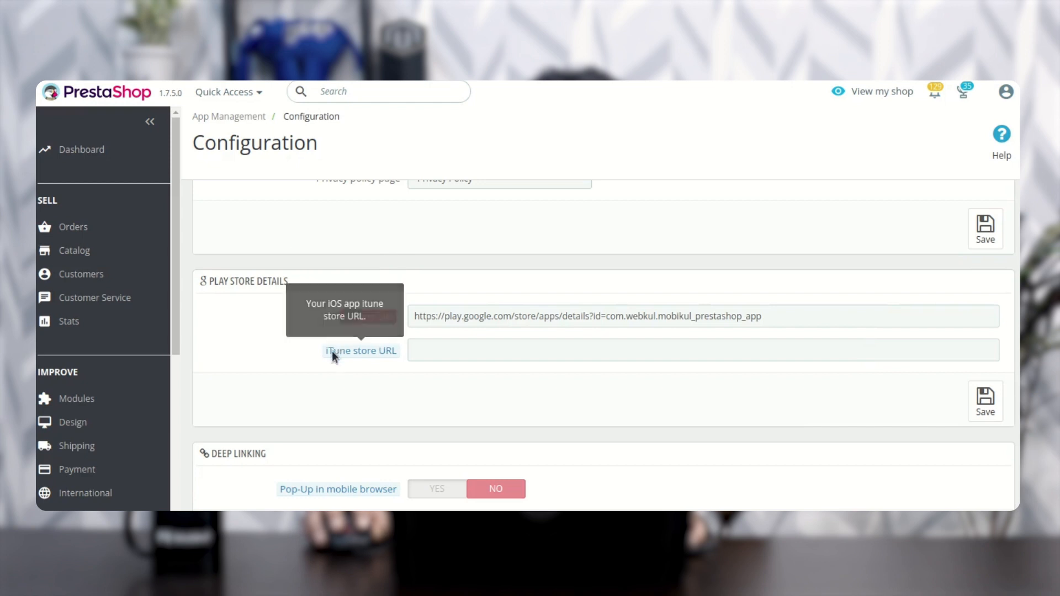
{"action": "left_click_drag", "start_coordinate": [333, 350], "coordinate": [389, 354]}
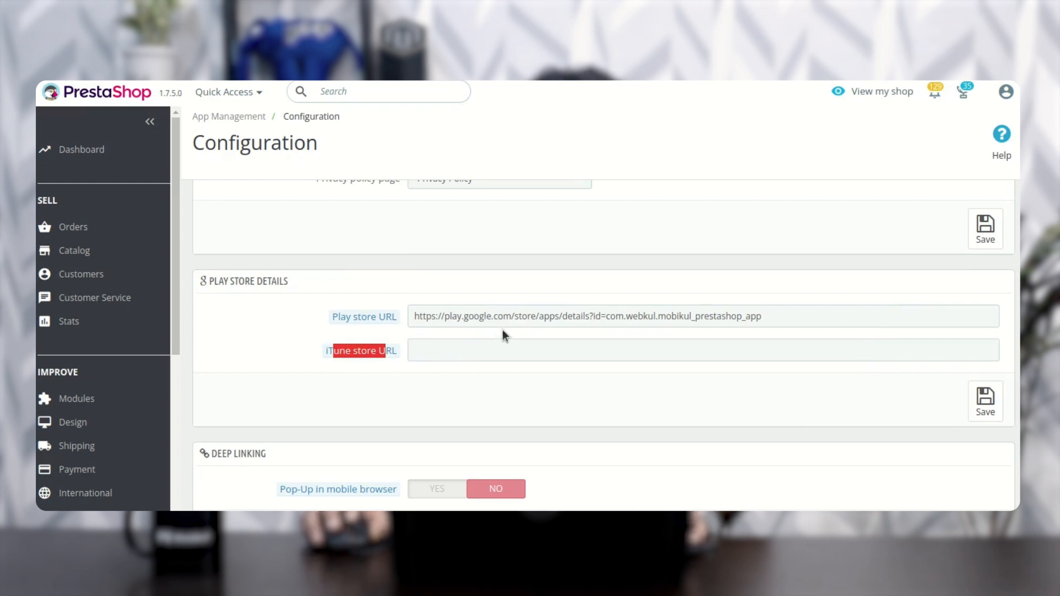
Step: Review the Deep Linking and Mobikul Log sections, then open the API access log, read its entries and close it
{"action": "scroll", "coordinate": [503, 329], "scroll_direction": "down", "scroll_amount": 2}
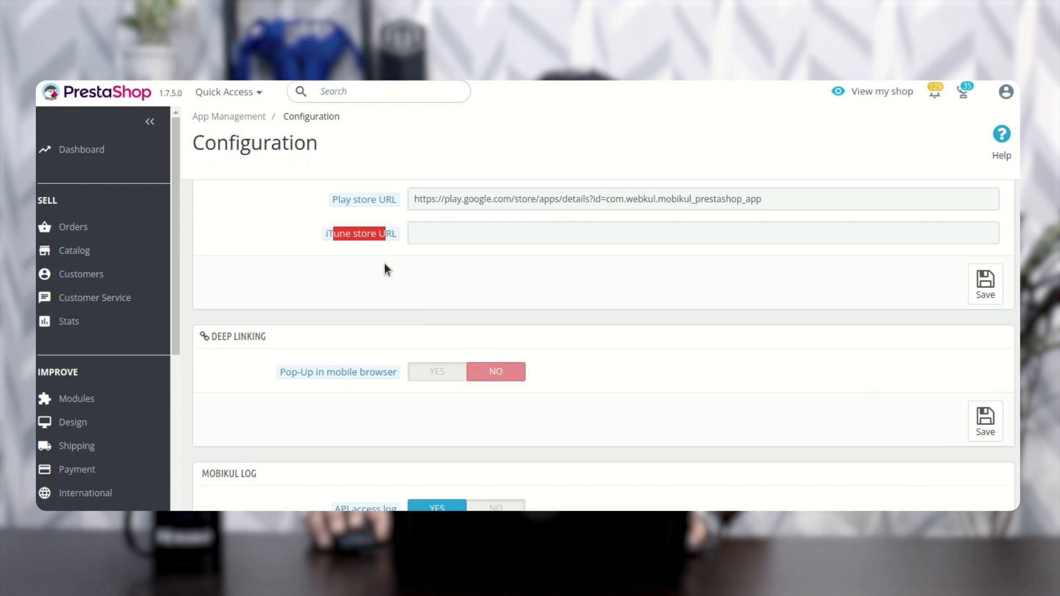
{"action": "scroll", "coordinate": [384, 268], "scroll_direction": "down", "scroll_amount": 2}
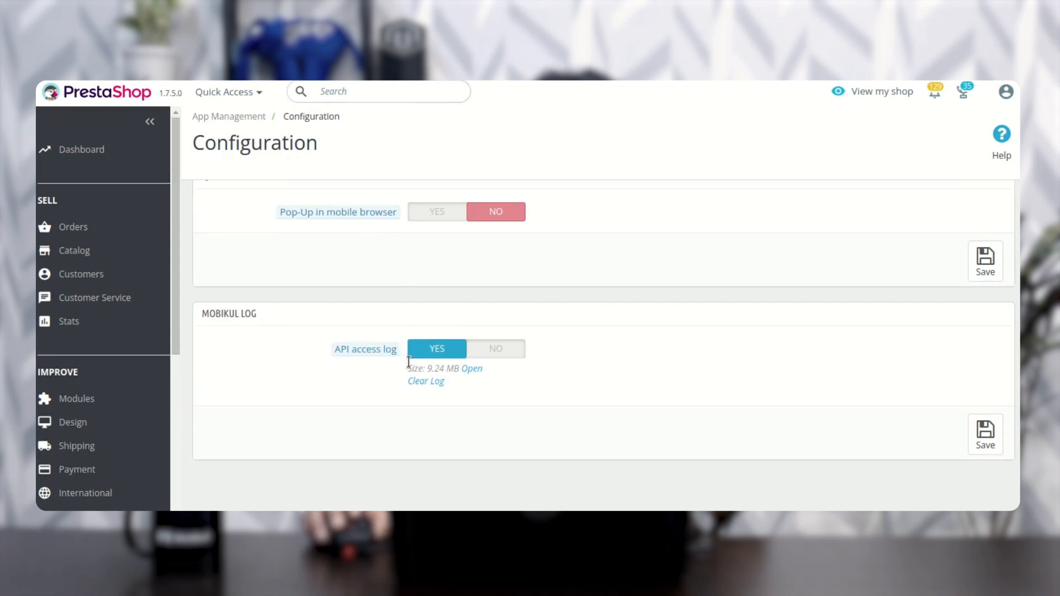
{"action": "left_click", "coordinate": [472, 370]}
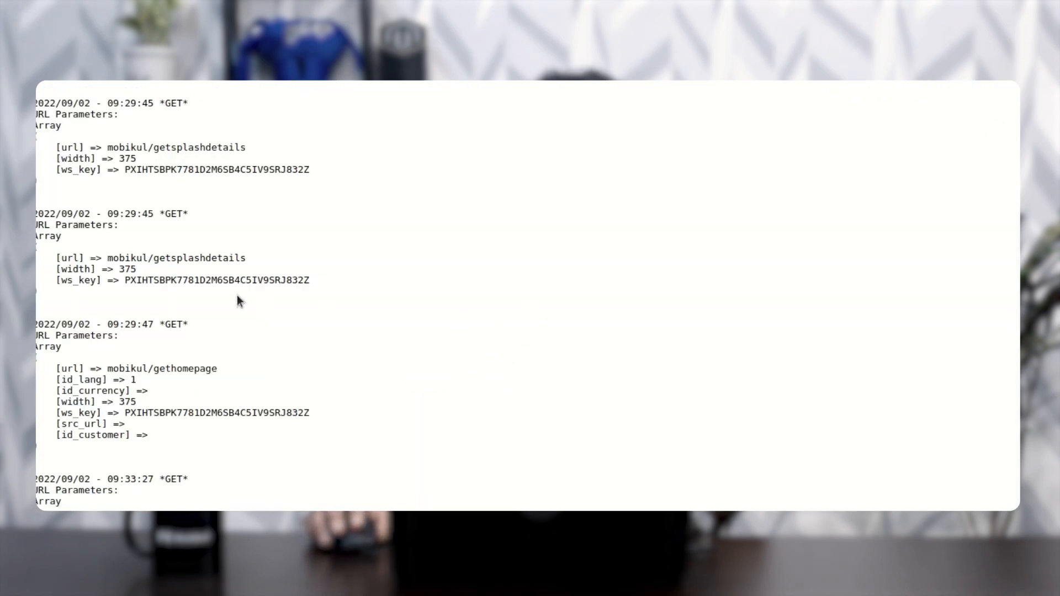
{"action": "scroll", "coordinate": [247, 294], "scroll_direction": "down", "scroll_amount": 15}
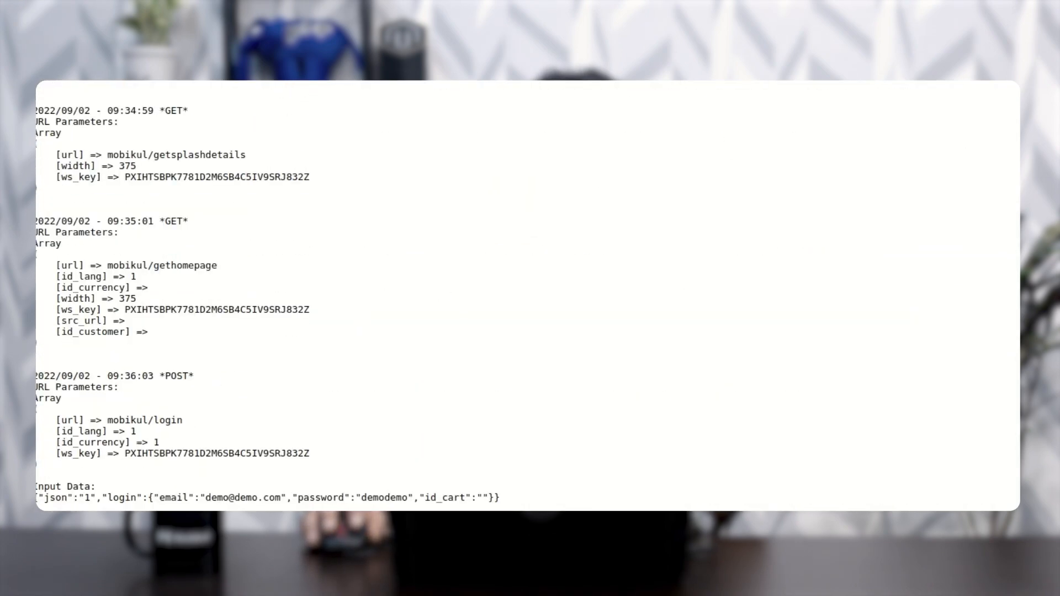
{"action": "key", "text": "ctrl+w"}
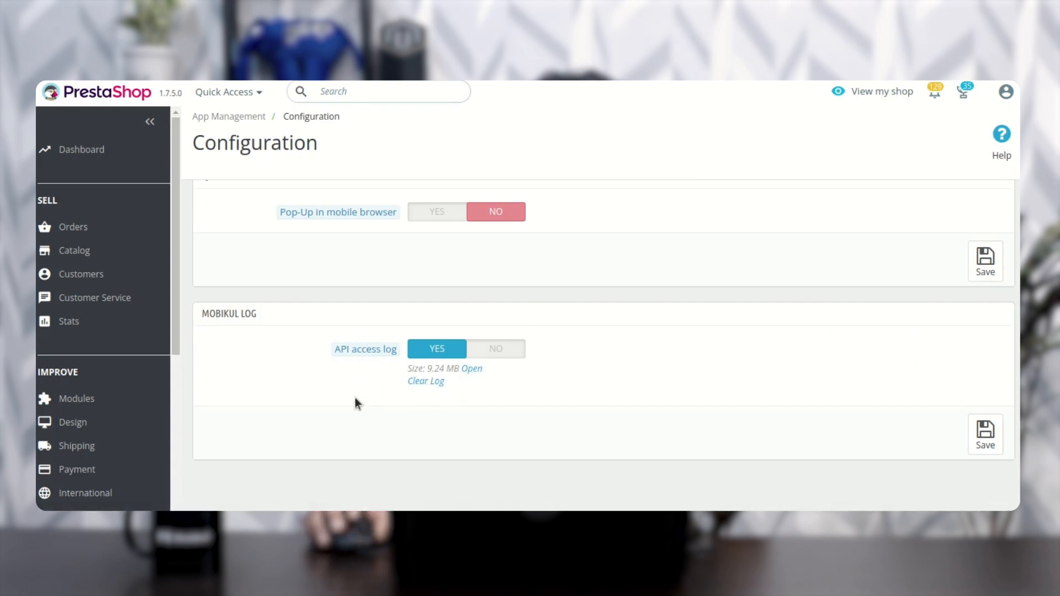
Step: Look back over the configuration page's sections and their save options, from the product block settings to the Mobikul Log
{"action": "scroll", "coordinate": [404, 399], "scroll_direction": "up", "scroll_amount": 20}
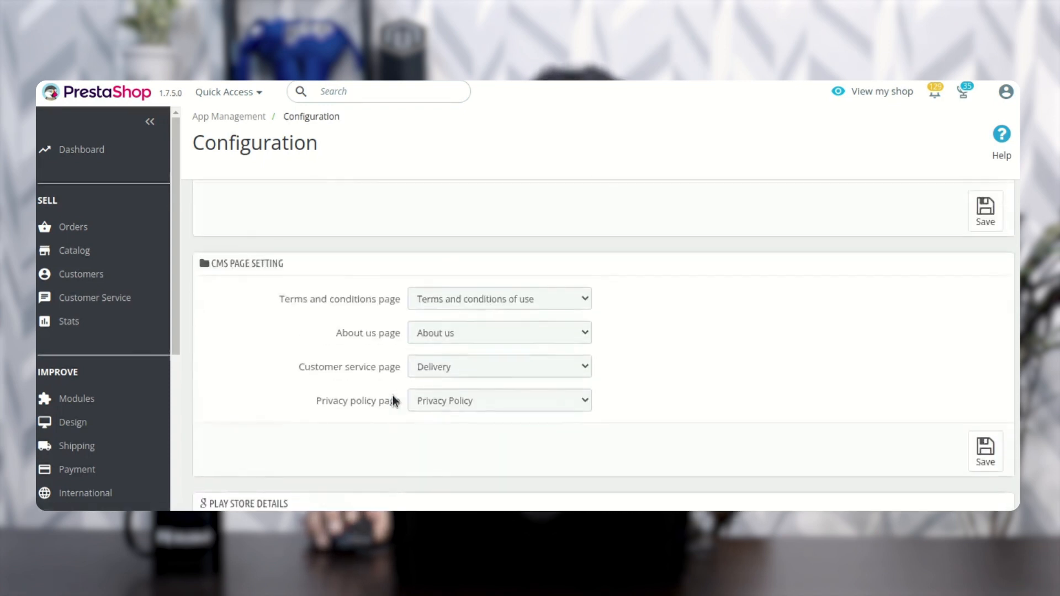
{"action": "scroll", "coordinate": [403, 386], "scroll_direction": "up", "scroll_amount": 10}
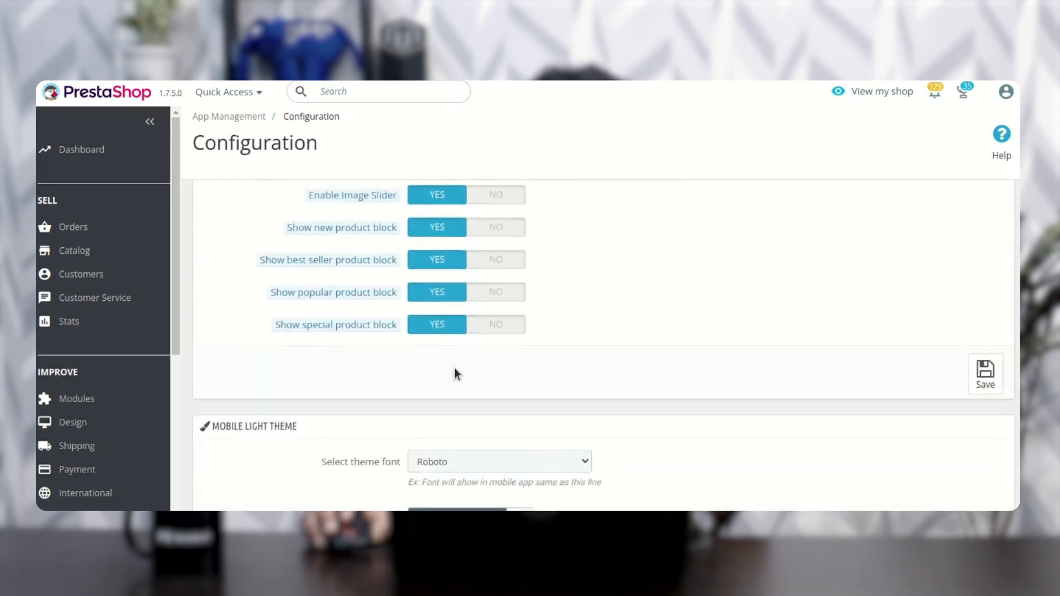
{"action": "scroll", "coordinate": [513, 309], "scroll_direction": "down", "scroll_amount": 15}
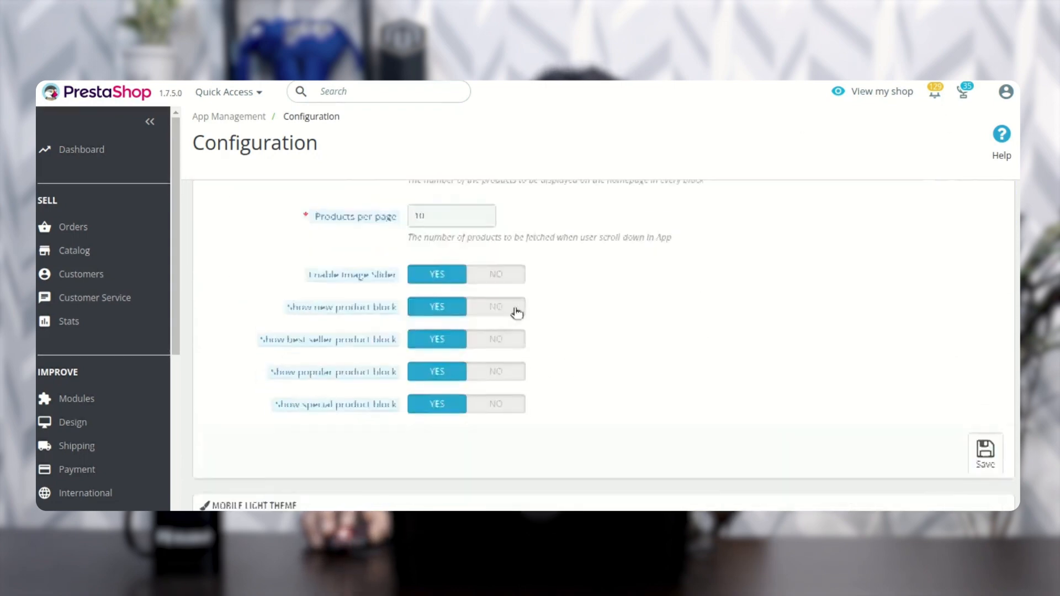
{"action": "scroll", "coordinate": [541, 331], "scroll_direction": "down", "scroll_amount": 8}
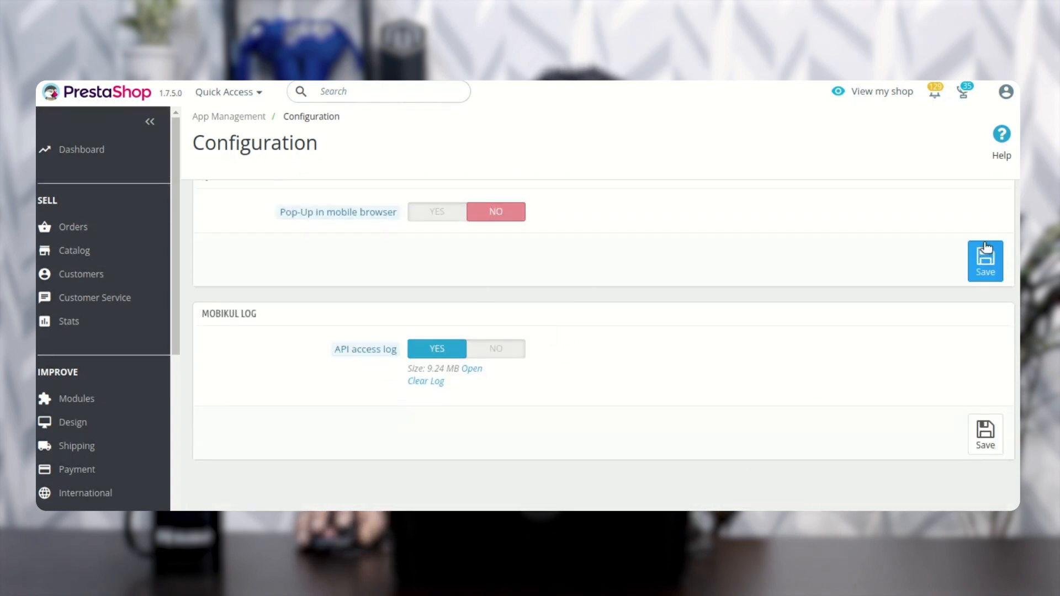
{"action": "scroll", "coordinate": [978, 270], "scroll_direction": "up", "scroll_amount": 3}
{"action": "scroll", "coordinate": [978, 276], "scroll_direction": "up", "scroll_amount": 2}
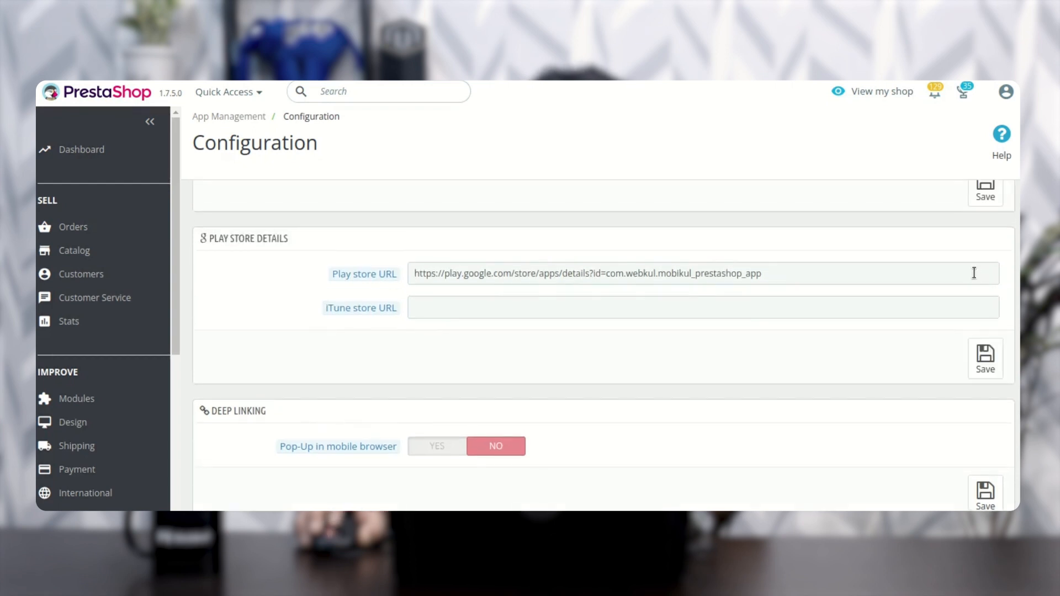
{"action": "scroll", "coordinate": [942, 300], "scroll_direction": "down", "scroll_amount": 2}
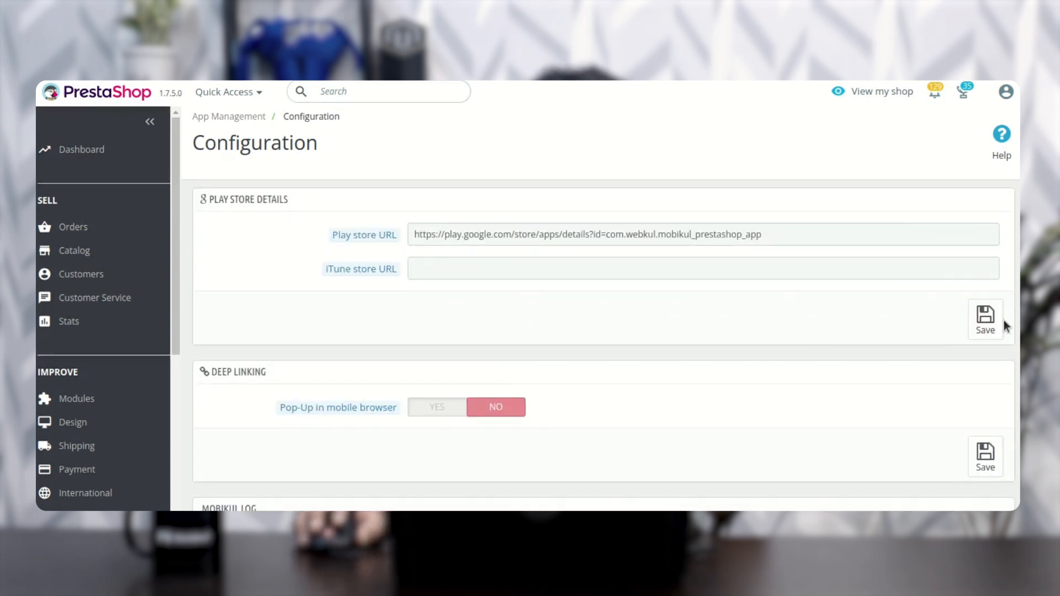
{"action": "scroll", "coordinate": [974, 425], "scroll_direction": "down", "scroll_amount": 2}
{"action": "scroll", "coordinate": [975, 431], "scroll_direction": "down", "scroll_amount": 1}
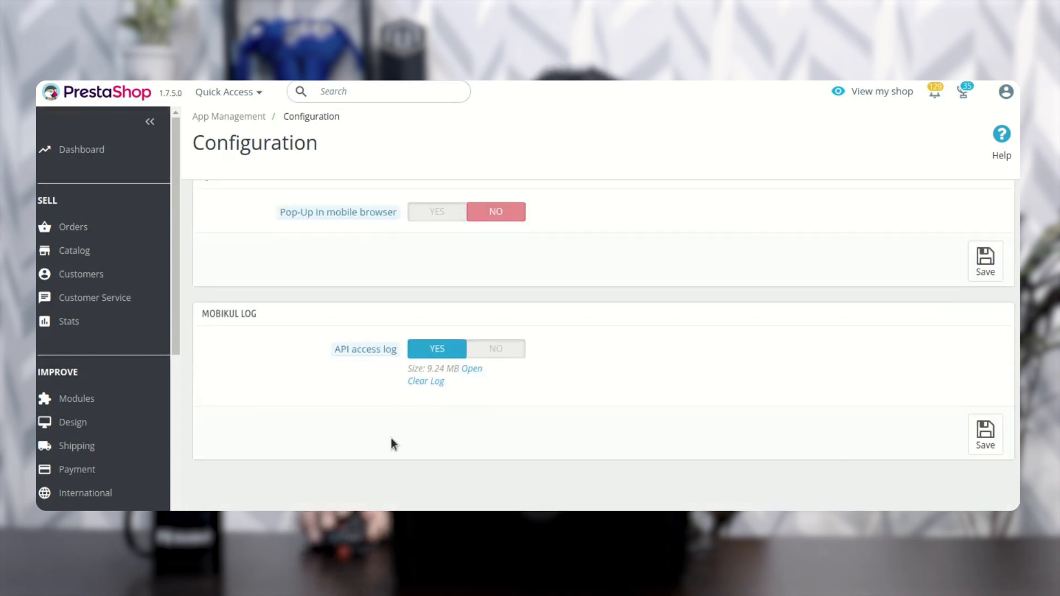
Step: Open the Banners page of App Management and view the additional actions for the Mens banner without applying any
{"action": "scroll", "coordinate": [106, 340], "scroll_direction": "down", "scroll_amount": 6}
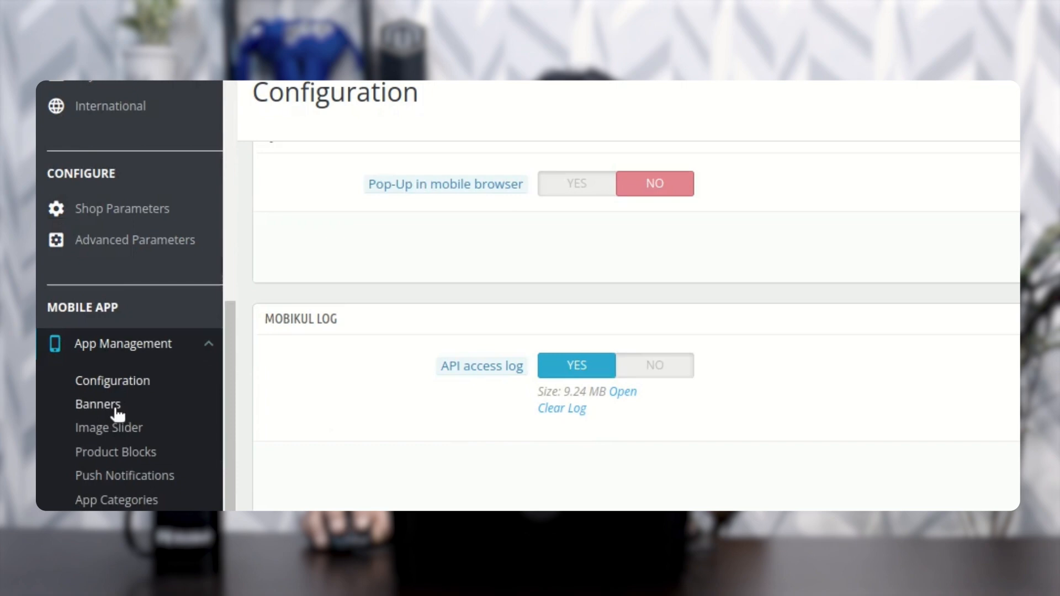
{"action": "left_click", "coordinate": [114, 409]}
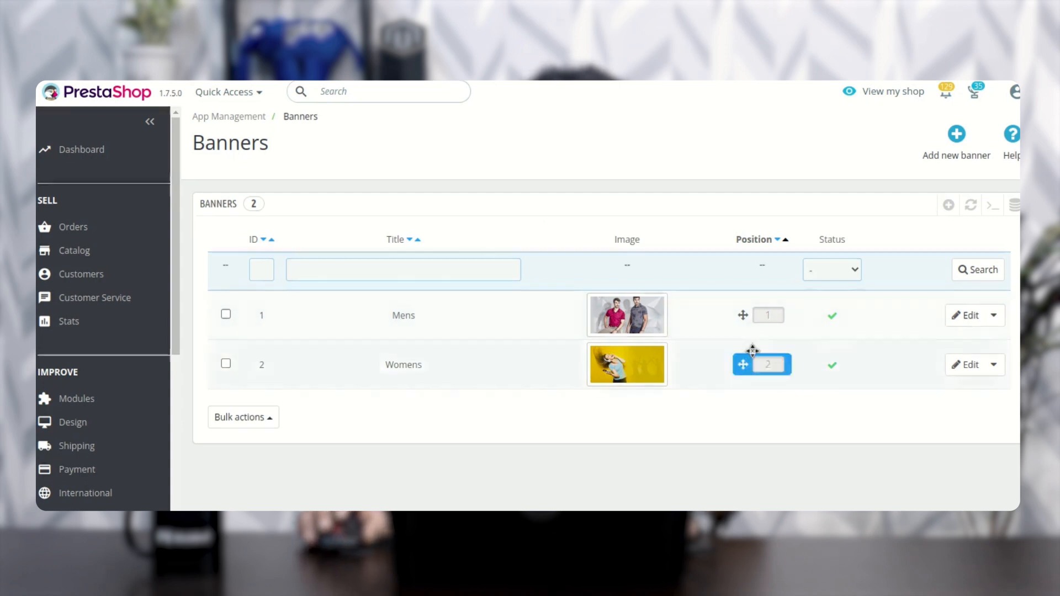
{"action": "left_click", "coordinate": [994, 319]}
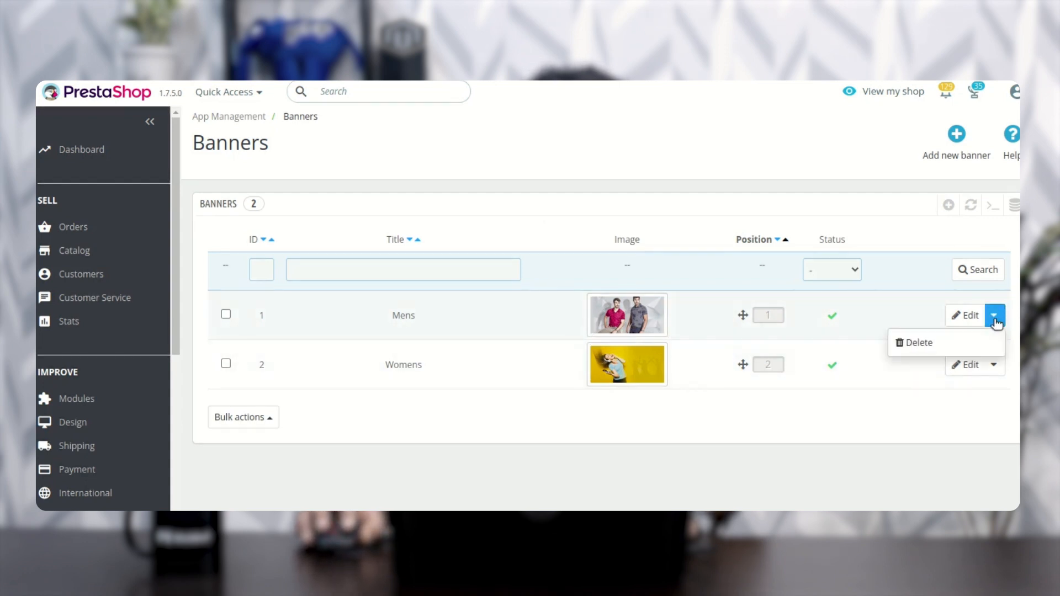
{"action": "left_click", "coordinate": [932, 290]}
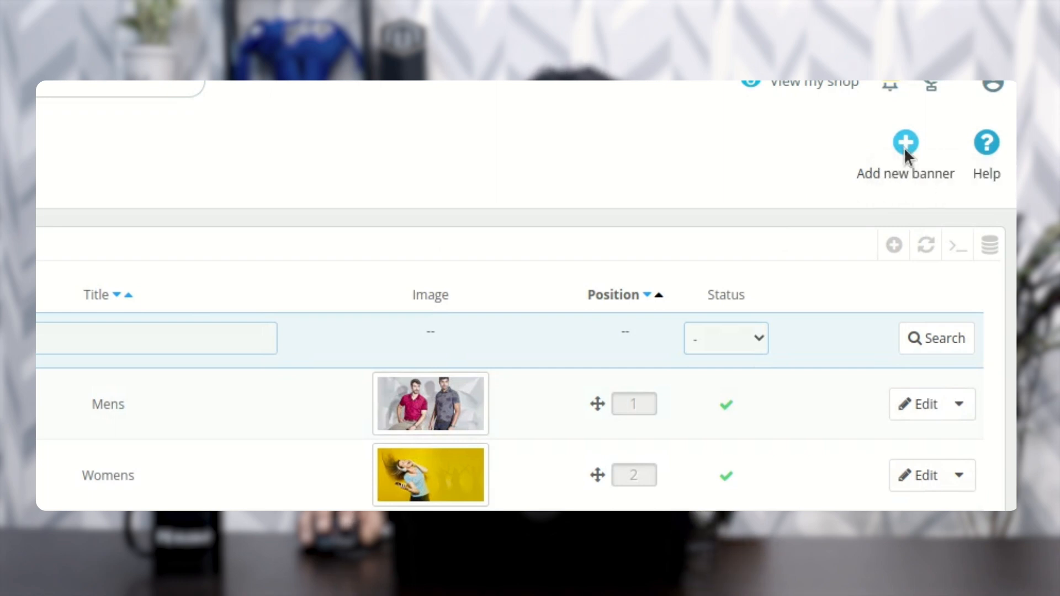
Step: Start adding a new banner and review the form's title field, leaving it empty
{"action": "left_click", "coordinate": [900, 161]}
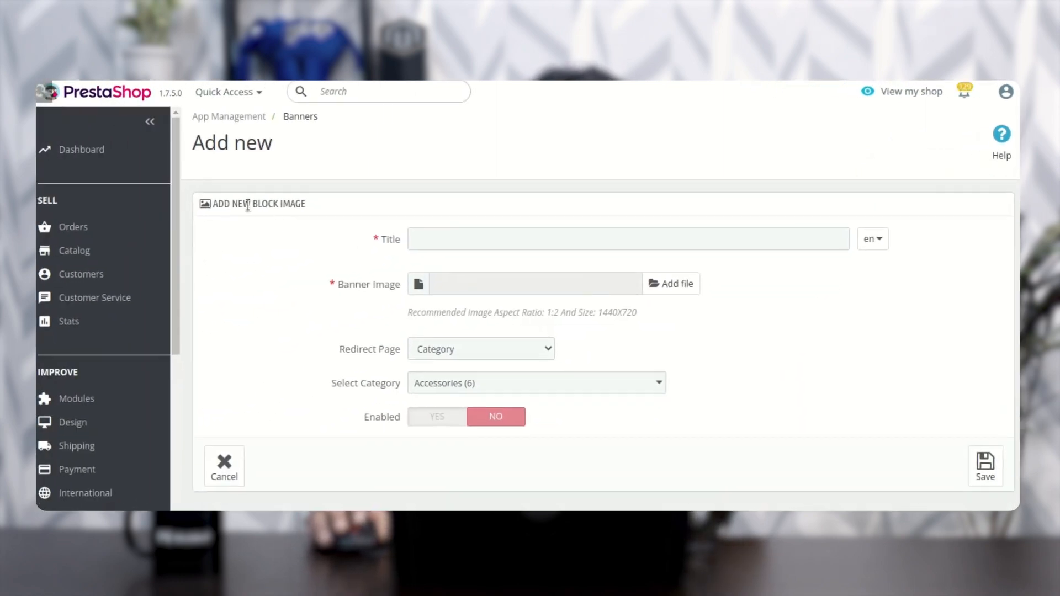
{"action": "left_click_drag", "start_coordinate": [225, 205], "coordinate": [317, 207]}
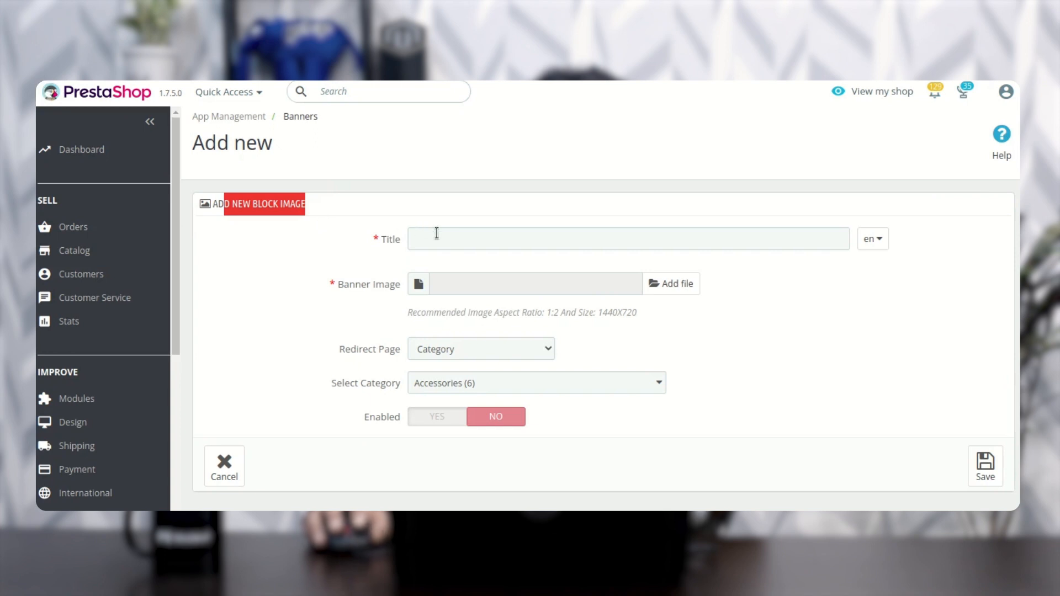
{"action": "left_click", "coordinate": [467, 243]}
{"action": "left_click", "coordinate": [488, 217]}
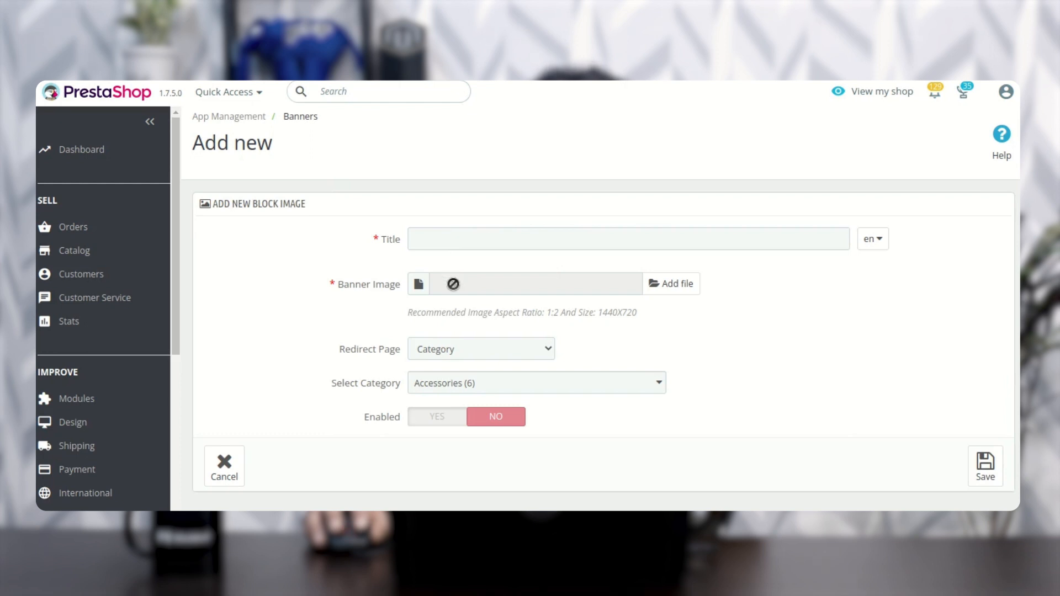
Step: Choose Category as the new banner's redirect page and check the category selection, keeping Accessories
{"action": "scroll", "coordinate": [453, 281], "scroll_direction": "down", "scroll_amount": 1}
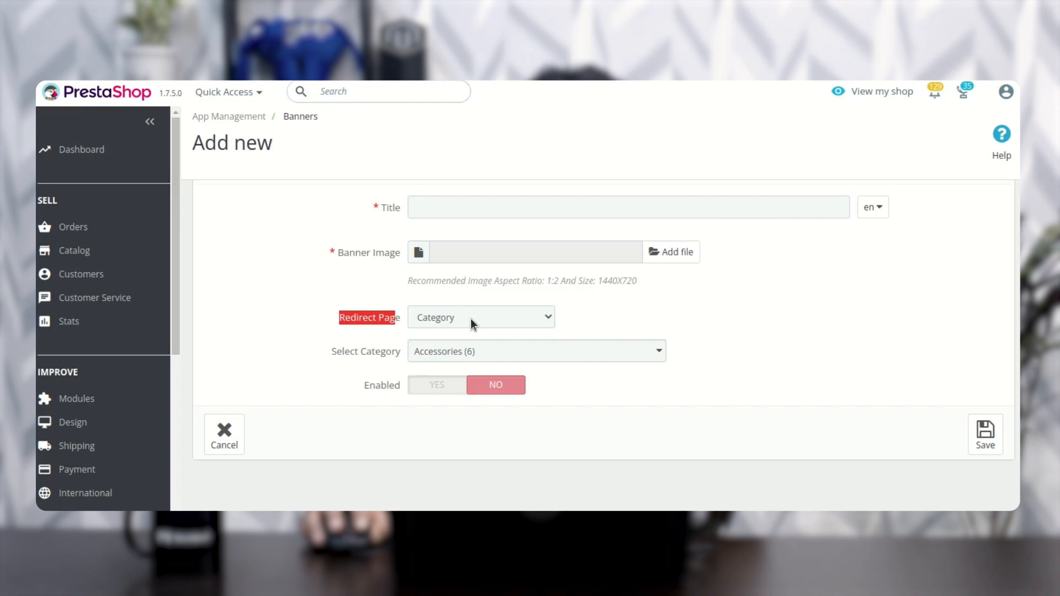
{"action": "left_click", "coordinate": [471, 319]}
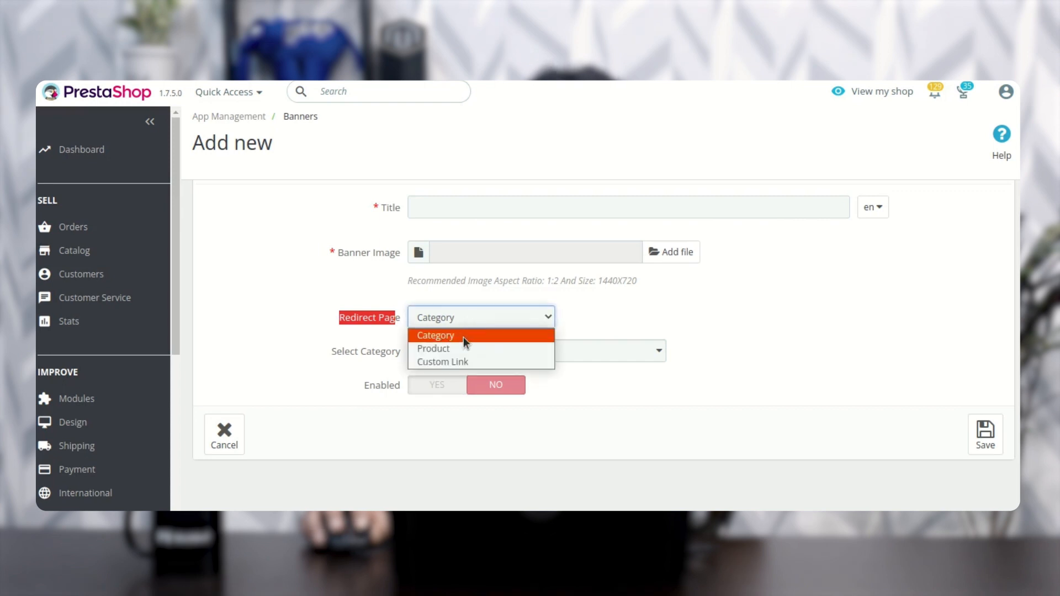
{"action": "left_click", "coordinate": [465, 337]}
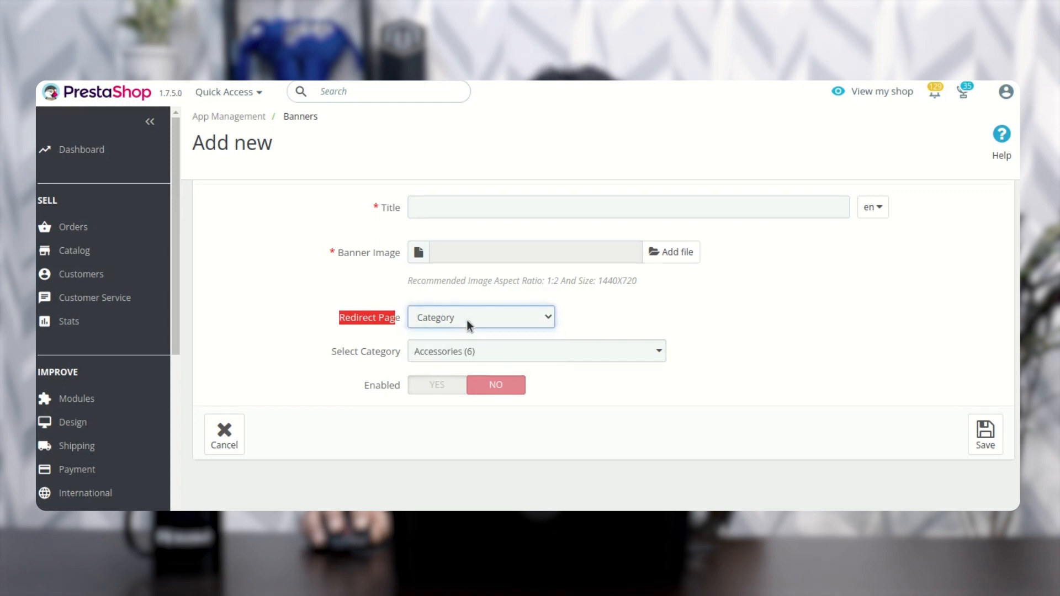
{"action": "left_click", "coordinate": [594, 313]}
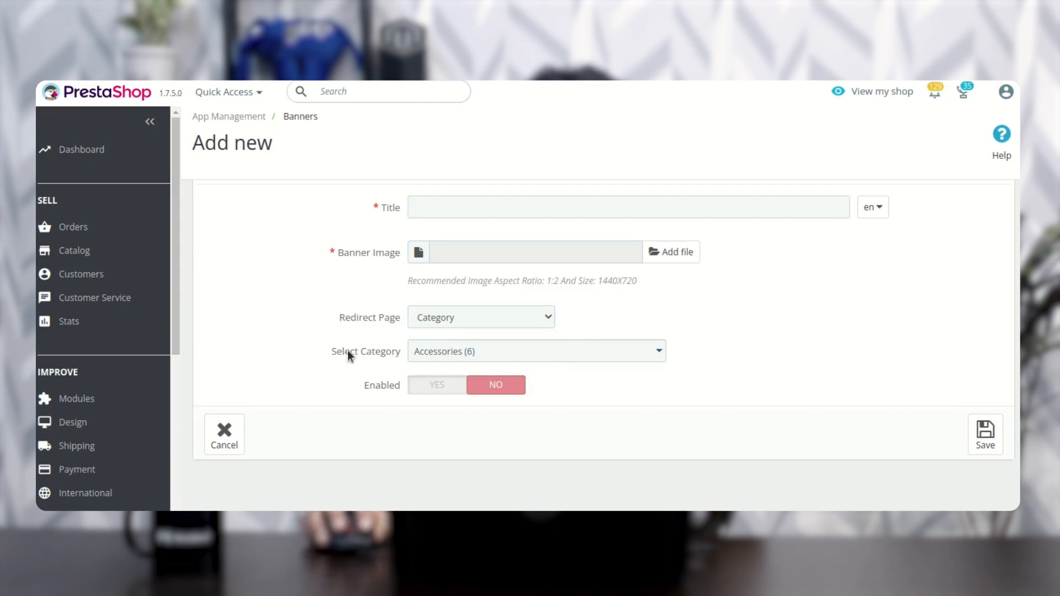
{"action": "left_click", "coordinate": [445, 357]}
{"action": "left_click", "coordinate": [445, 356]}
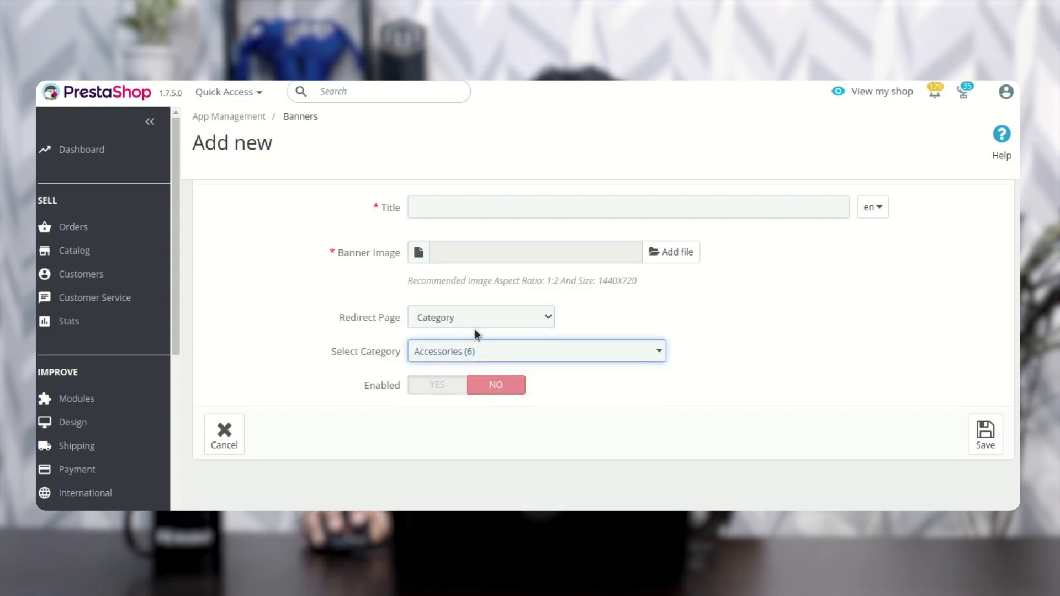
Step: Change the new banner's redirect page to Product, search for "mug" and select Pack Mug + Framed poster
{"action": "left_click", "coordinate": [482, 317]}
{"action": "left_click", "coordinate": [465, 348]}
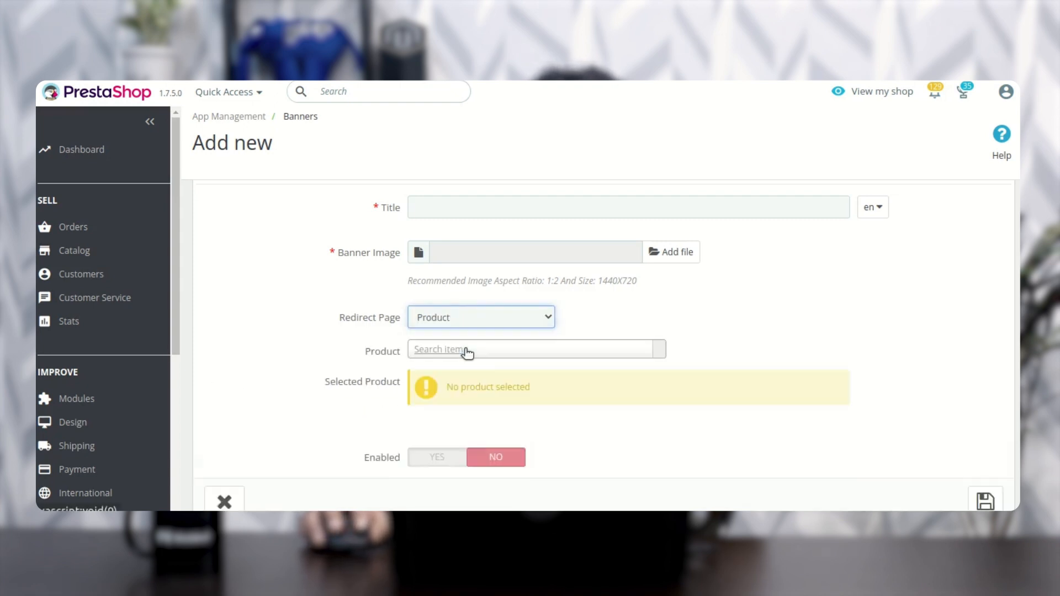
{"action": "left_click", "coordinate": [496, 352]}
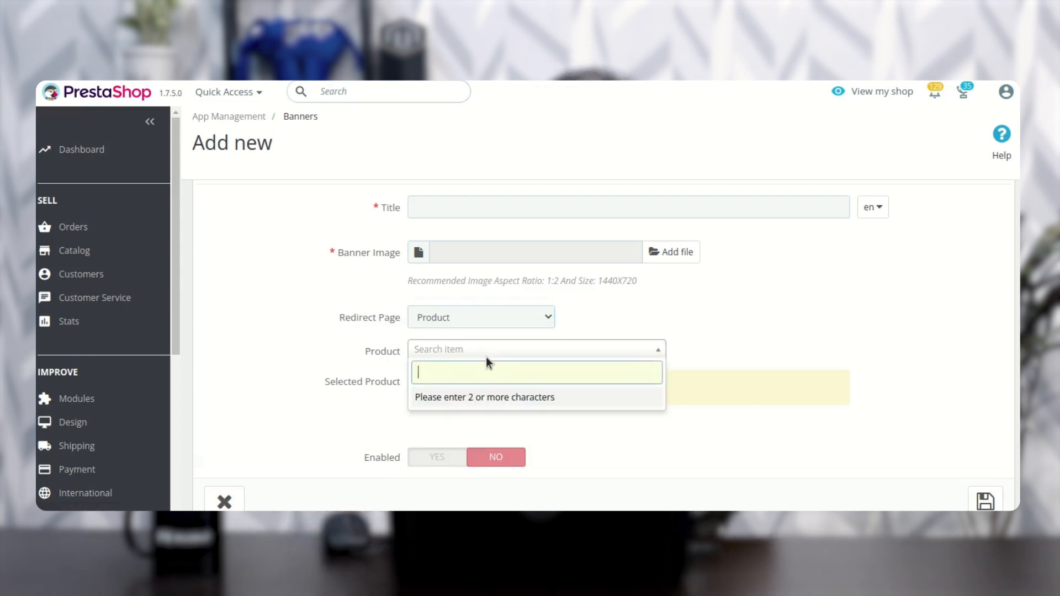
{"action": "type", "text": "mug"}
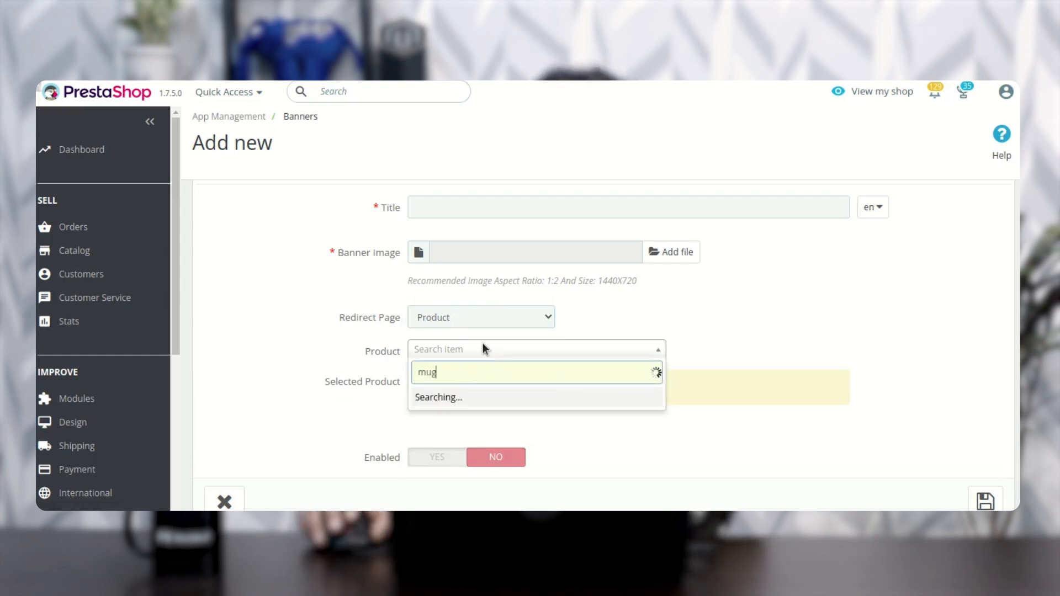
{"action": "left_click", "coordinate": [519, 223]}
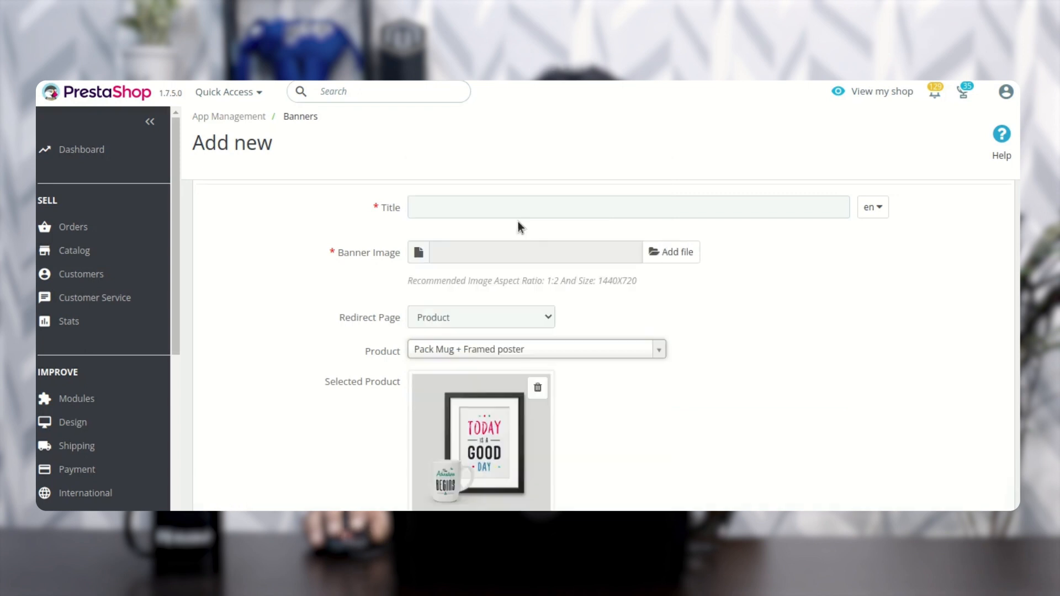
Step: Switch the banner's redirect page to Custom Link with Enabled set to Yes, then cancel the form without saving
{"action": "left_click", "coordinate": [516, 318]}
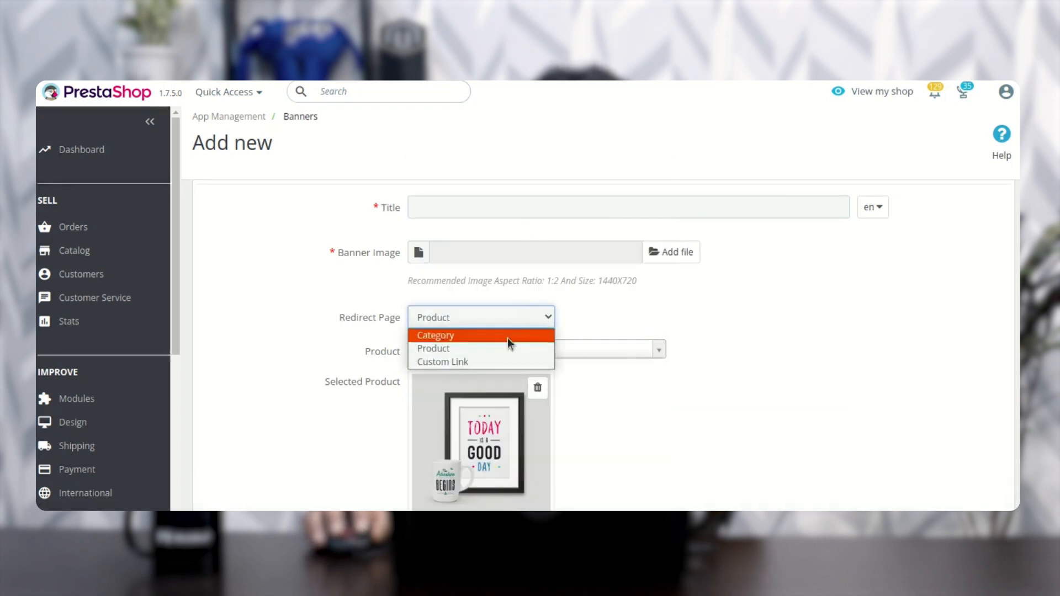
{"action": "left_click", "coordinate": [491, 359]}
{"action": "left_click", "coordinate": [458, 356]}
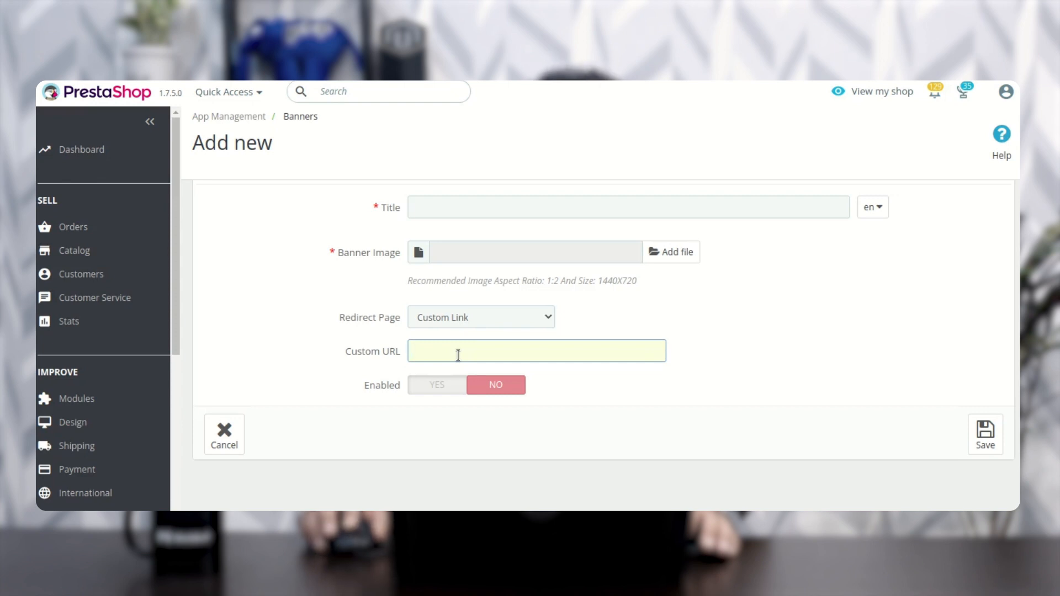
{"action": "left_click", "coordinate": [447, 389]}
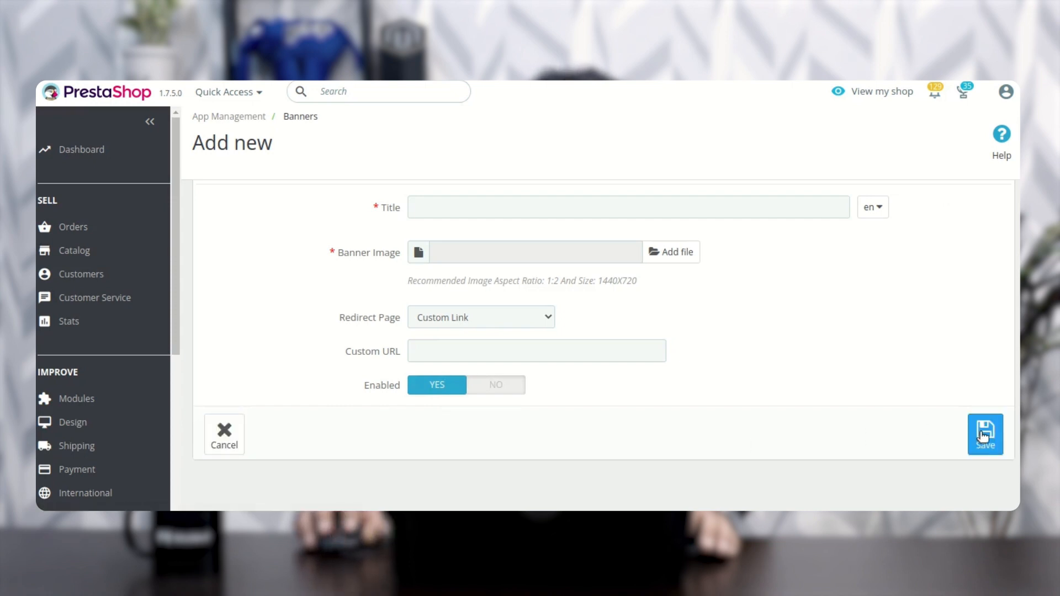
{"action": "scroll", "coordinate": [982, 436], "scroll_direction": "up", "scroll_amount": 1}
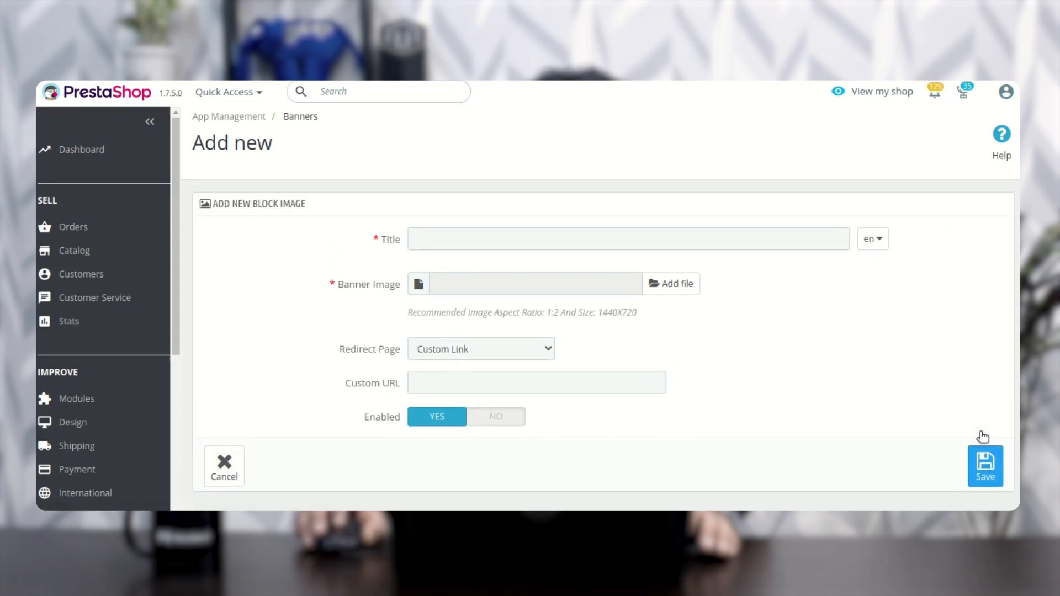
{"action": "left_click", "coordinate": [231, 465]}
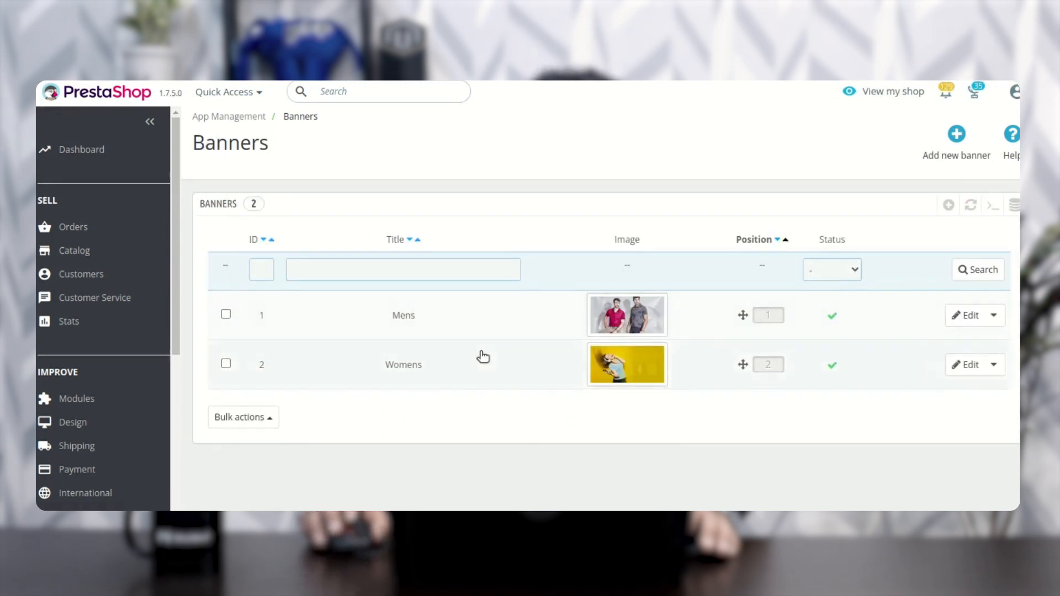
Step: Open the Image Slider page of App Management and start adding a new slide
{"action": "left_click_drag", "start_coordinate": [178, 284], "coordinate": [177, 465]}
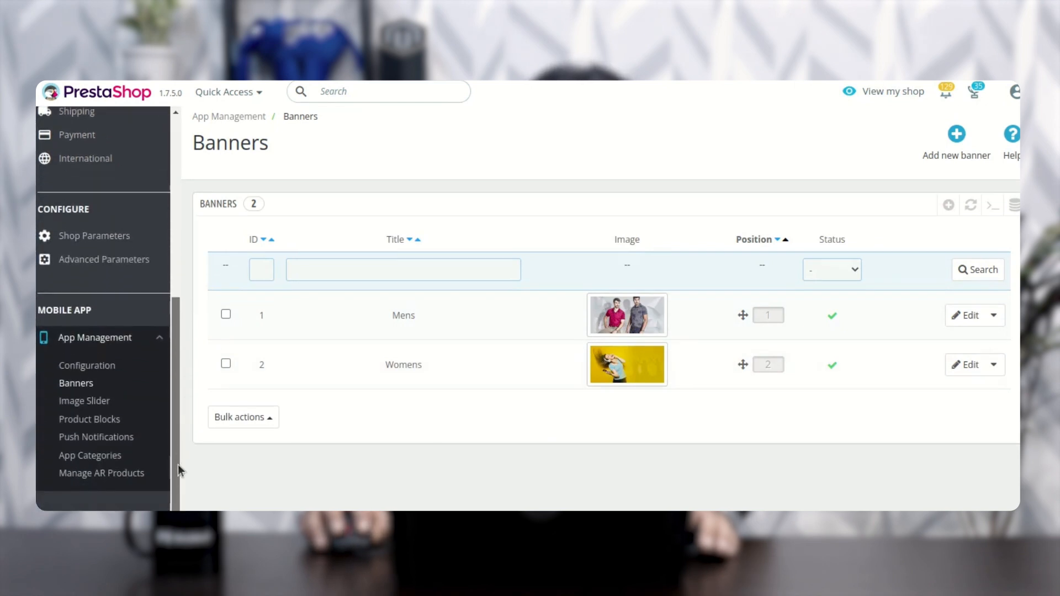
{"action": "left_click", "coordinate": [105, 396]}
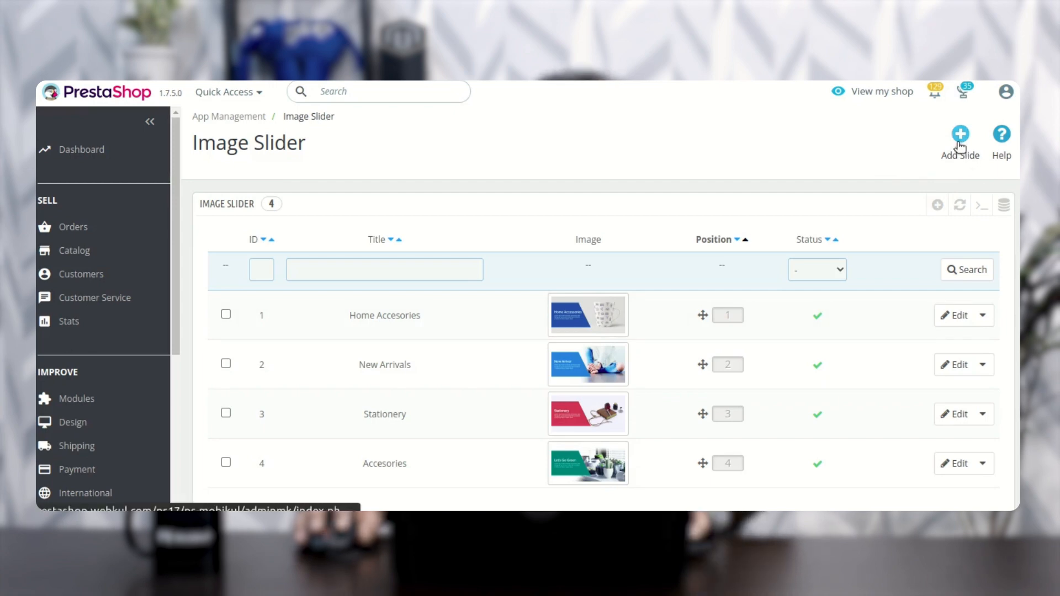
{"action": "left_click", "coordinate": [969, 157]}
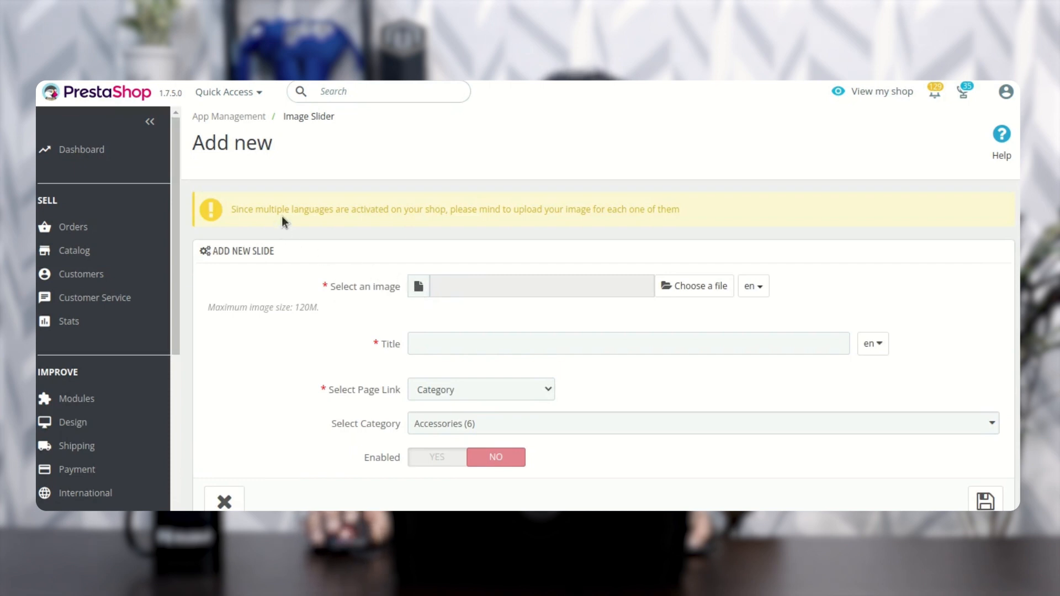
Step: Review the new slide form, including the image language options and the title field, leaving every field unchanged
{"action": "scroll", "coordinate": [226, 330], "scroll_direction": "down", "scroll_amount": 2}
{"action": "scroll", "coordinate": [160, 382], "scroll_direction": "down", "scroll_amount": 3}
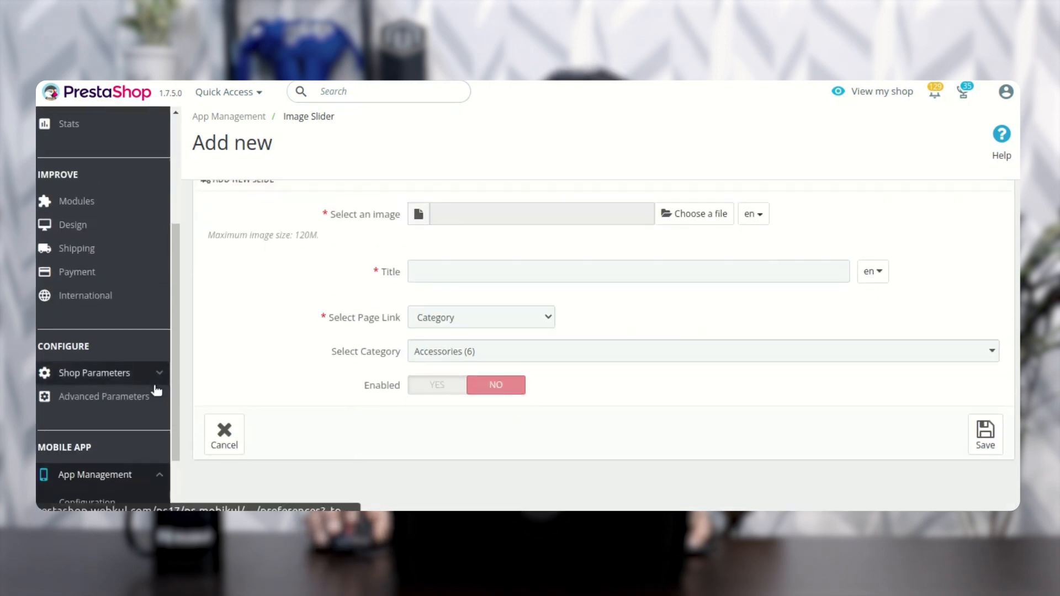
{"action": "scroll", "coordinate": [154, 389], "scroll_direction": "down", "scroll_amount": 3}
{"action": "scroll", "coordinate": [154, 389], "scroll_direction": "up", "scroll_amount": 6}
{"action": "scroll", "coordinate": [205, 375], "scroll_direction": "up", "scroll_amount": 2}
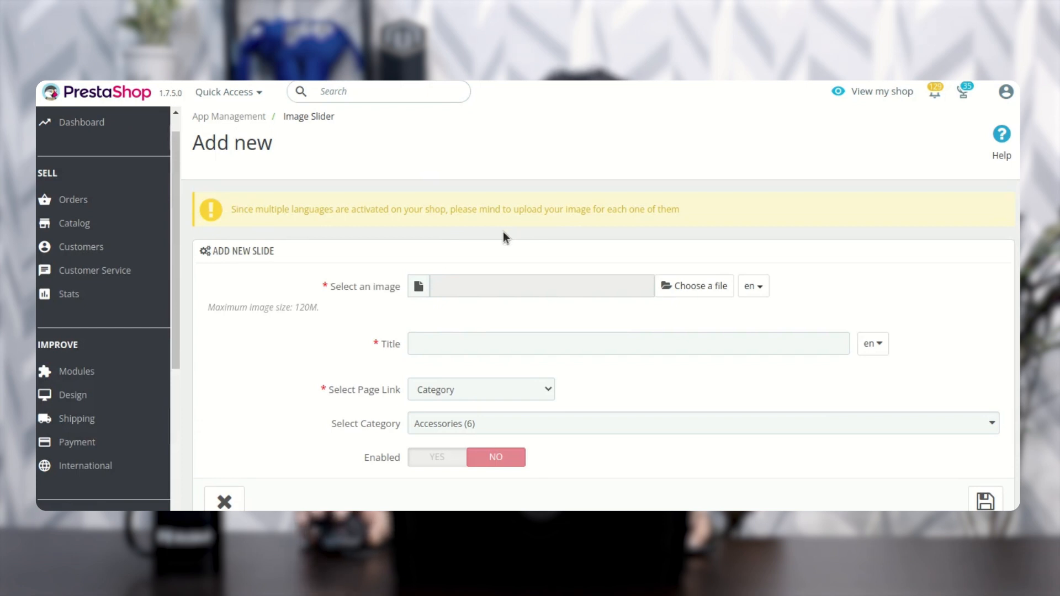
{"action": "left_click", "coordinate": [759, 295]}
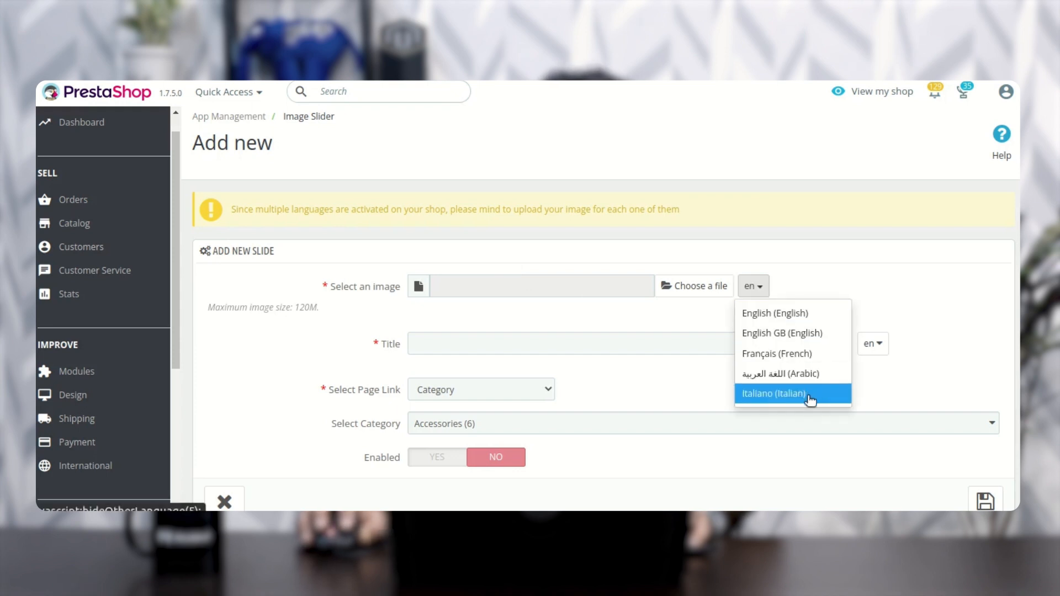
{"action": "left_click", "coordinate": [852, 286]}
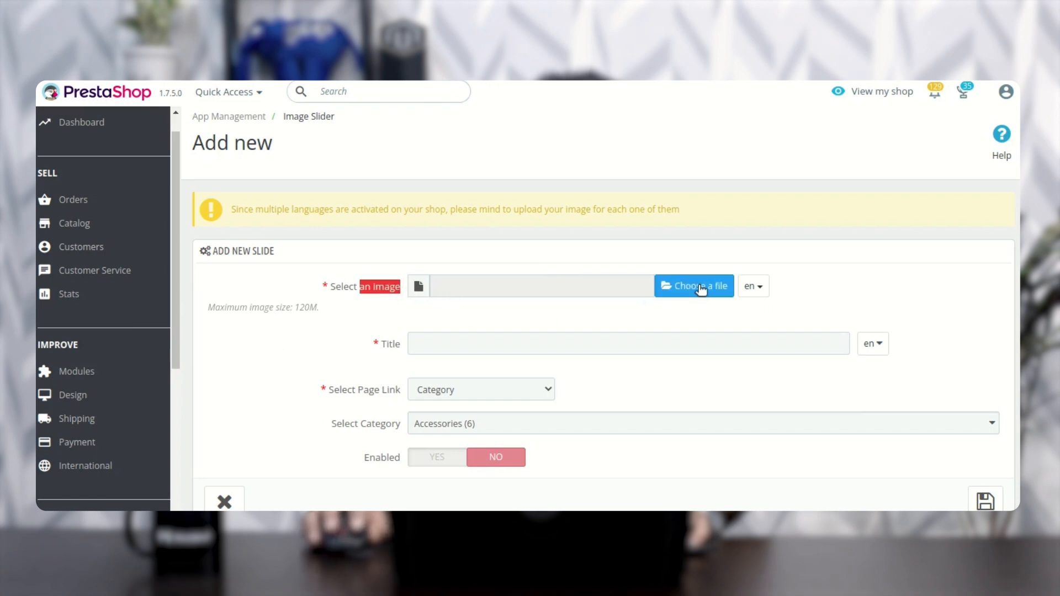
{"action": "left_click", "coordinate": [481, 348]}
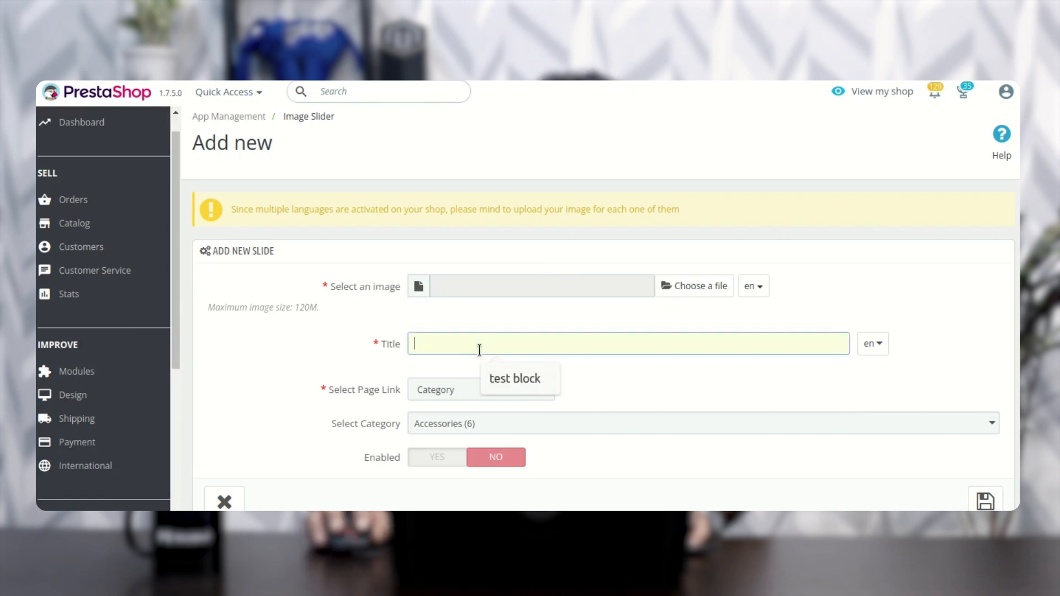
{"action": "left_click", "coordinate": [611, 387]}
Step: Choose Category as the new slide's page link and select the Clothes category
{"action": "scroll", "coordinate": [611, 388], "scroll_direction": "down", "scroll_amount": 2}
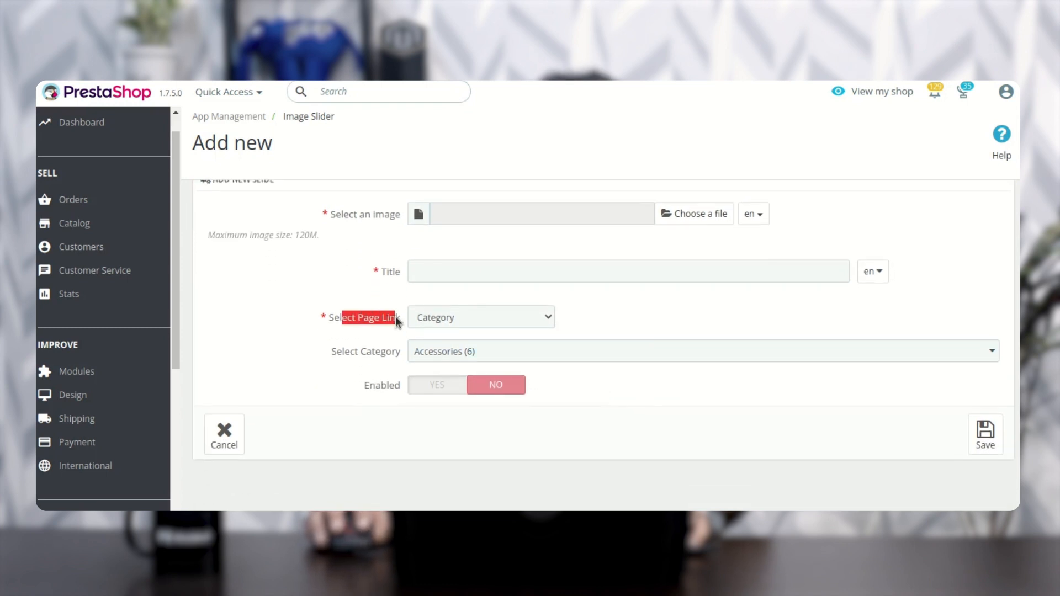
{"action": "left_click", "coordinate": [479, 322]}
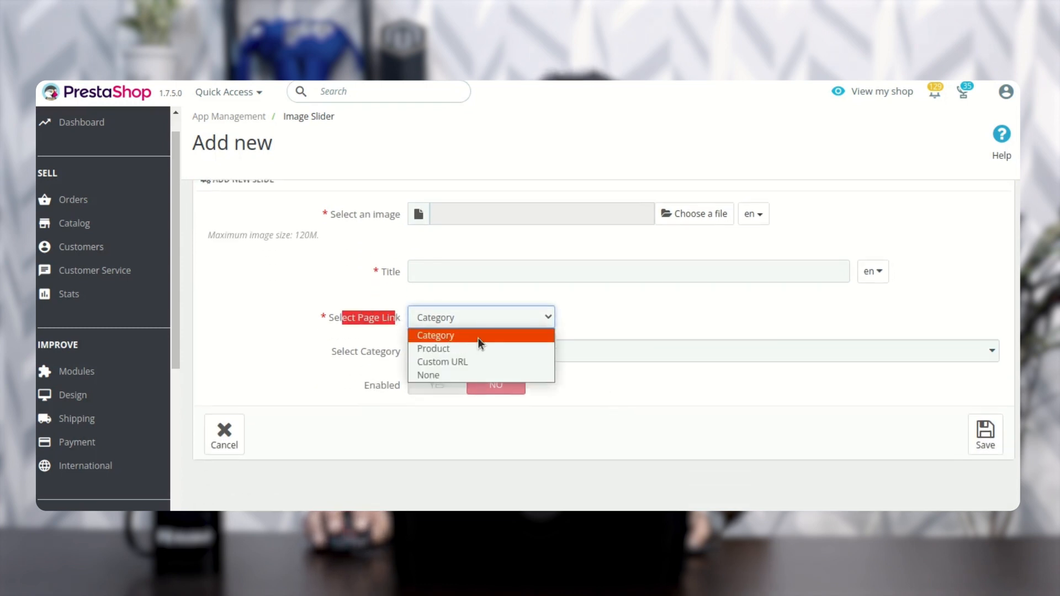
{"action": "left_click", "coordinate": [478, 337]}
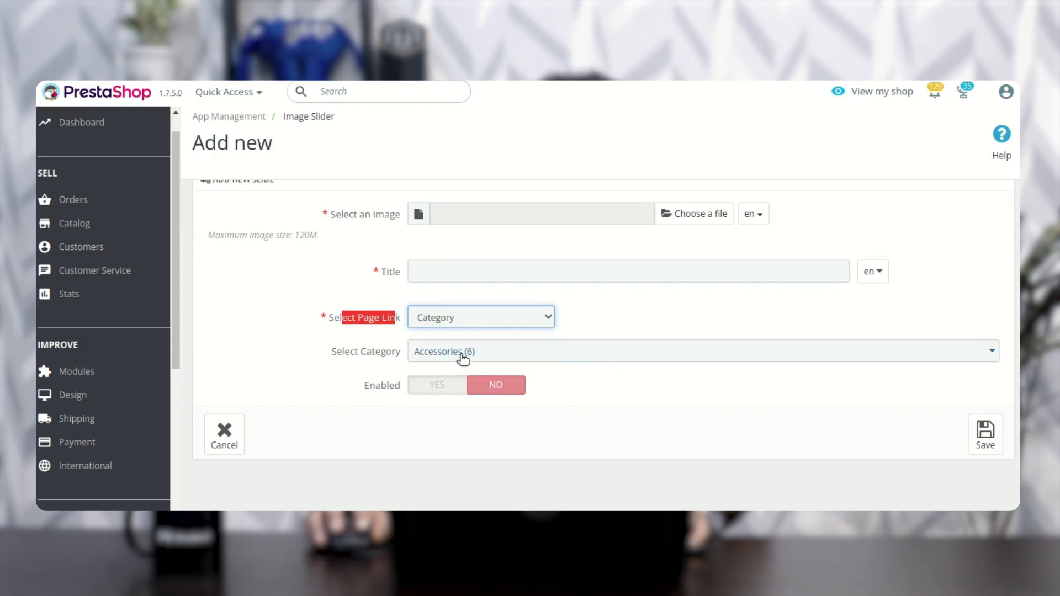
{"action": "left_click", "coordinate": [462, 356]}
{"action": "left_click", "coordinate": [465, 415]}
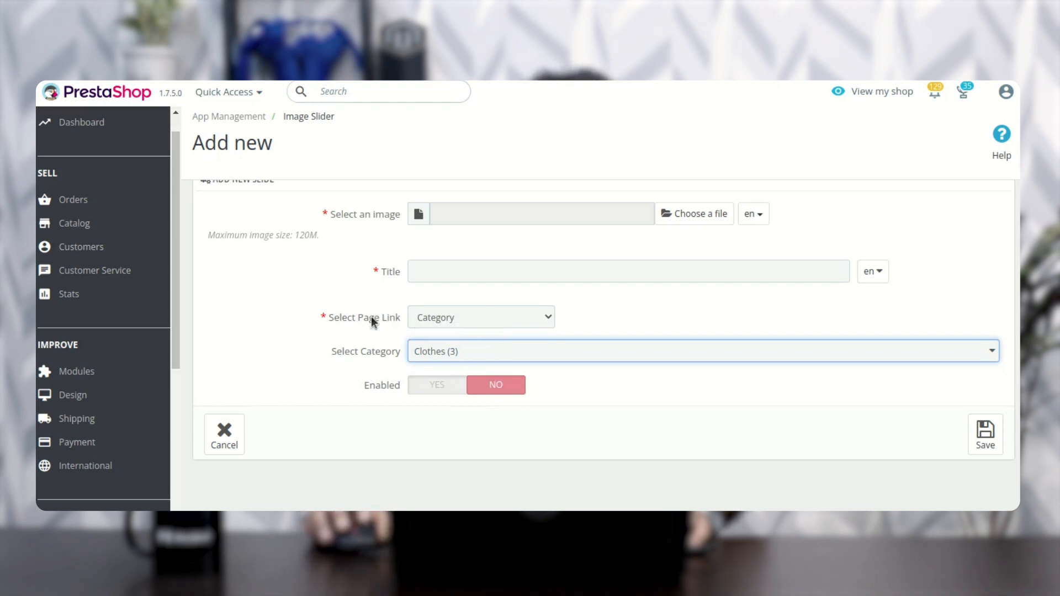
Step: Change the slide's page link to Product, search for "mug" and select Mug Today is a good day
{"action": "left_click_drag", "start_coordinate": [342, 318], "coordinate": [397, 320]}
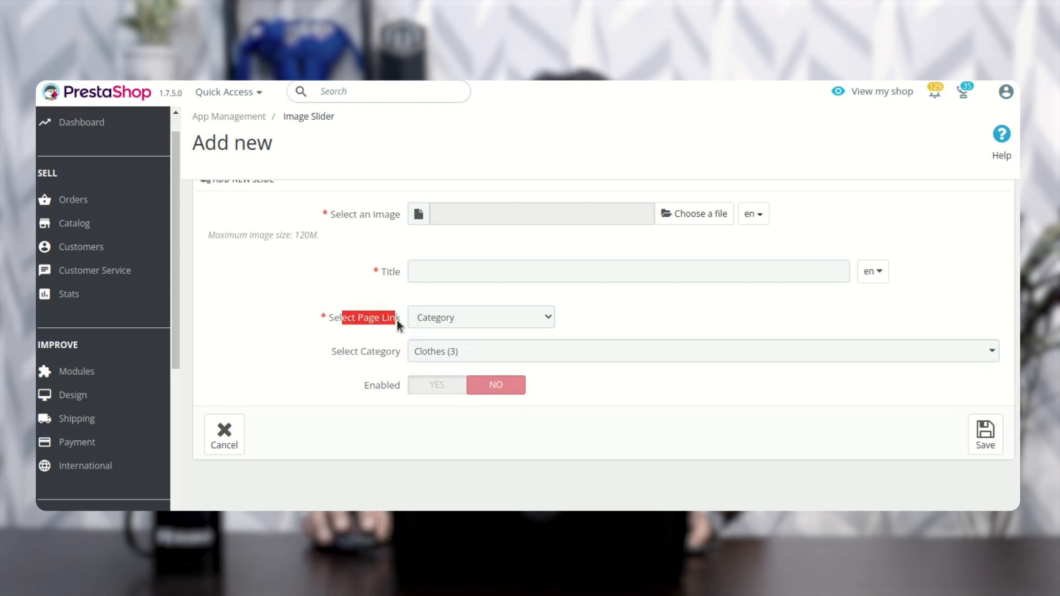
{"action": "left_click", "coordinate": [452, 321]}
{"action": "left_click", "coordinate": [455, 348]}
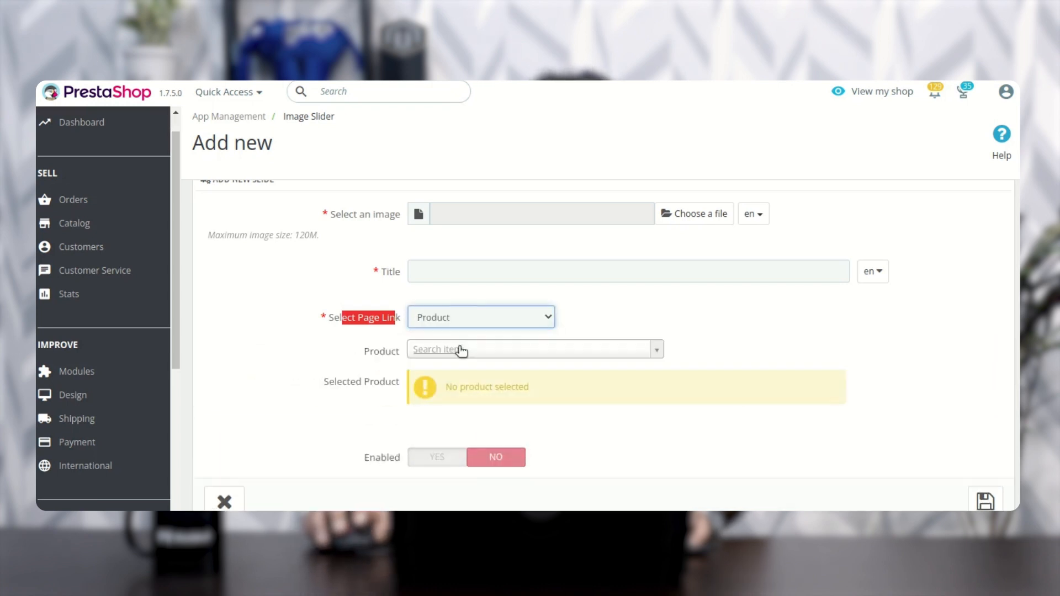
{"action": "left_click", "coordinate": [472, 349]}
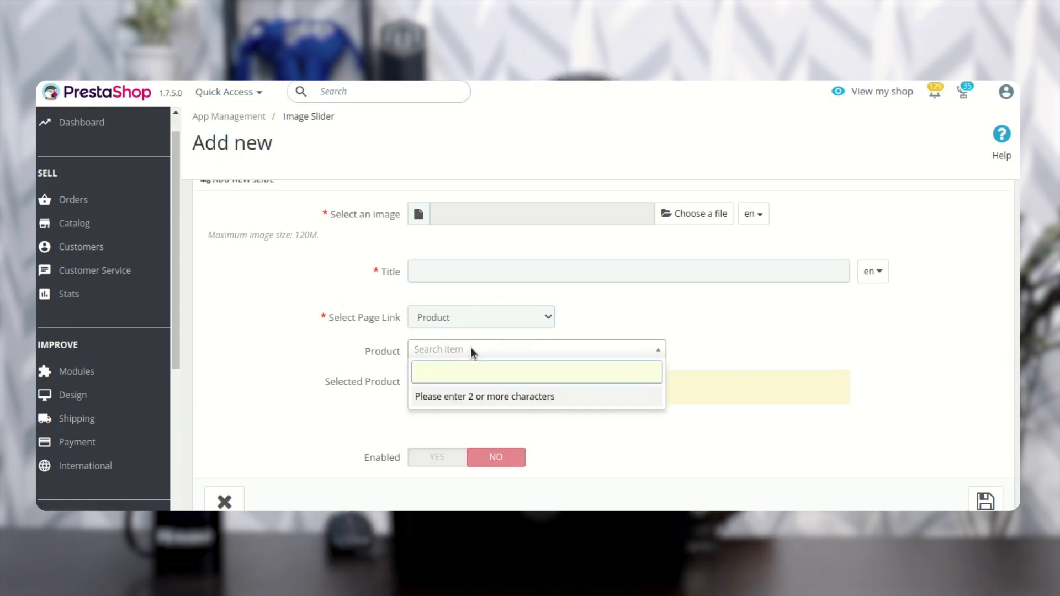
{"action": "type", "text": "gu"}
{"action": "key", "text": "BackSpace"}
{"action": "key", "text": "BackSpace"}
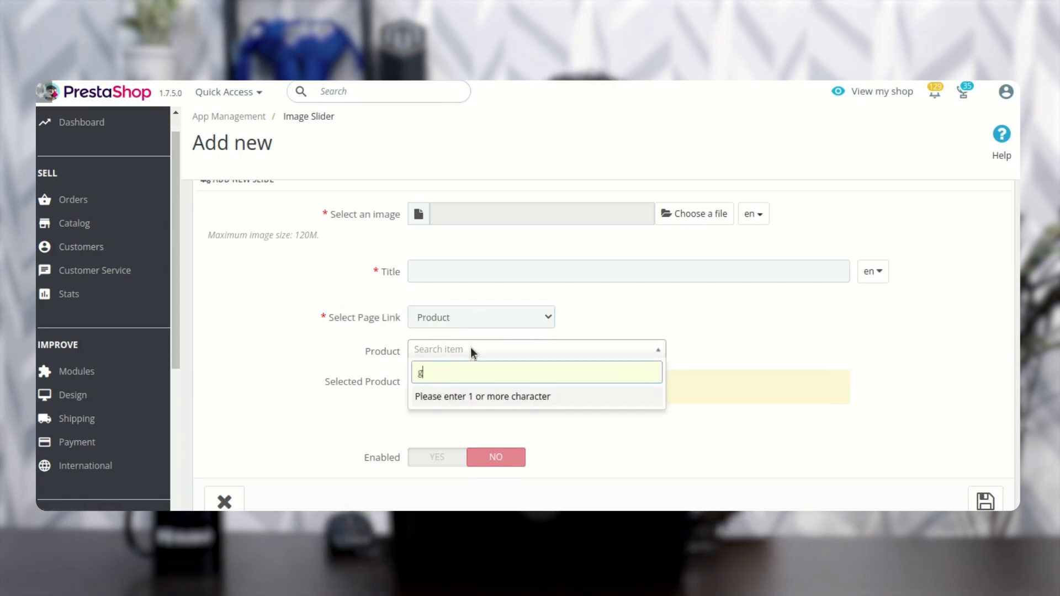
{"action": "type", "text": "mug"}
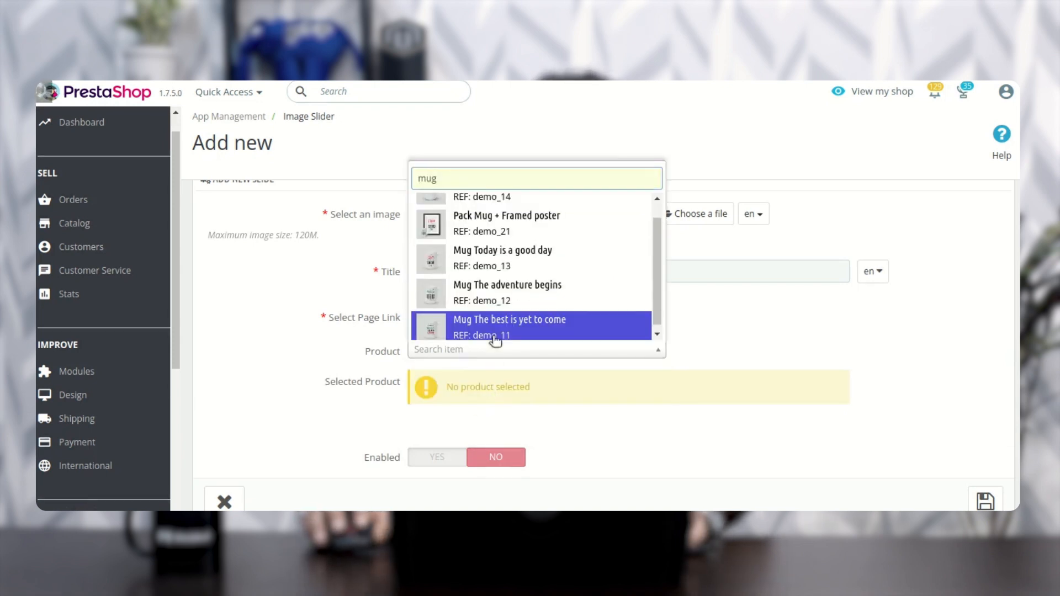
{"action": "left_click", "coordinate": [485, 254]}
{"action": "scroll", "coordinate": [503, 379], "scroll_direction": "down", "scroll_amount": 1}
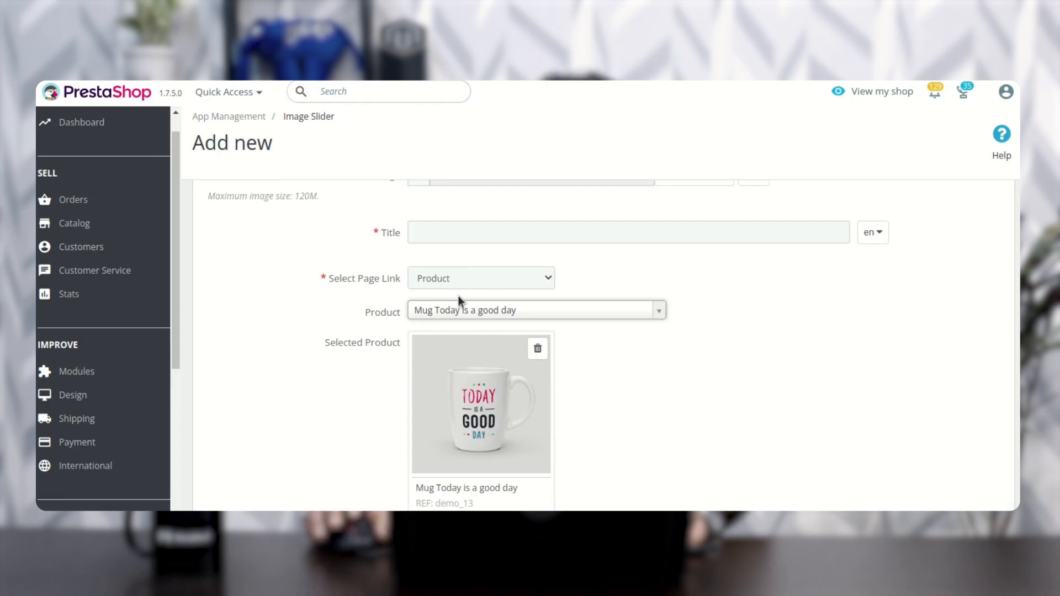
Step: Switch the slide's page link to Custom URL and activate the URL field, leaving it empty
{"action": "left_click", "coordinate": [473, 279]}
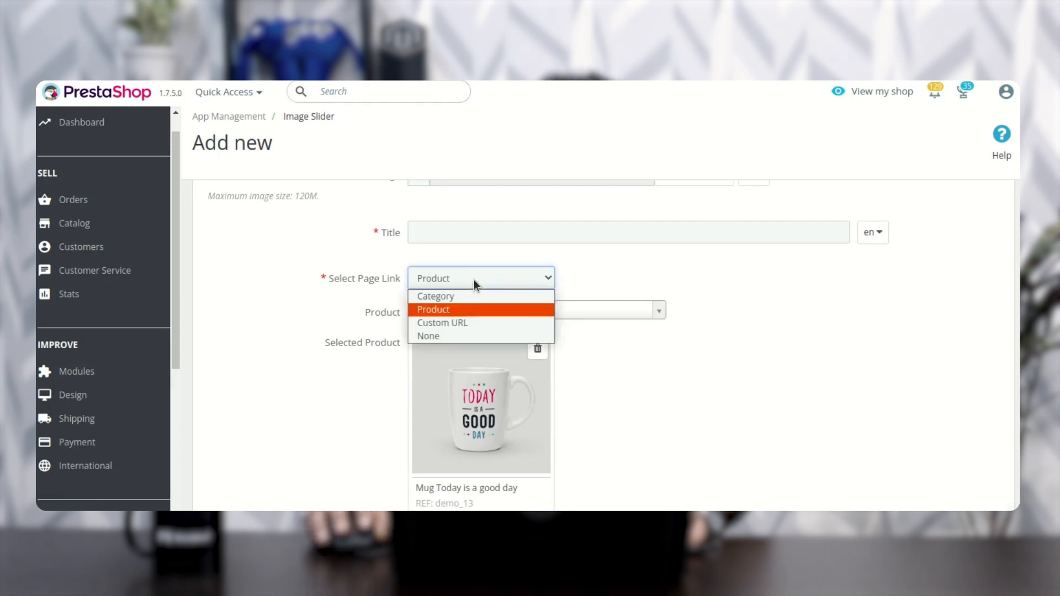
{"action": "left_click", "coordinate": [468, 323]}
{"action": "left_click", "coordinate": [469, 343]}
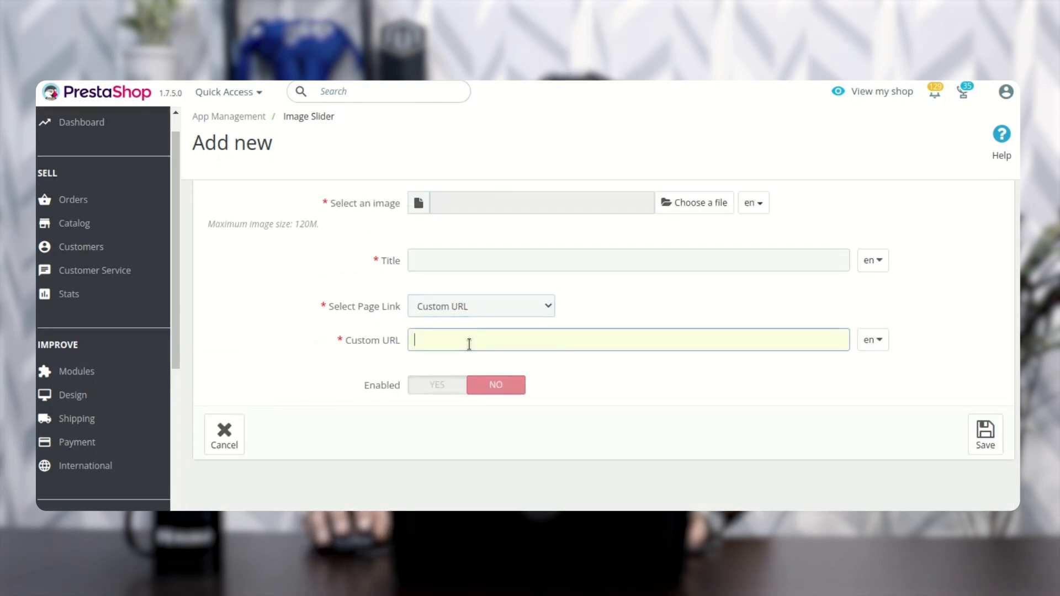
Step: Set the slide's page link to None and cancel the new slide without saving
{"action": "left_click", "coordinate": [474, 310]}
{"action": "left_click", "coordinate": [464, 362]}
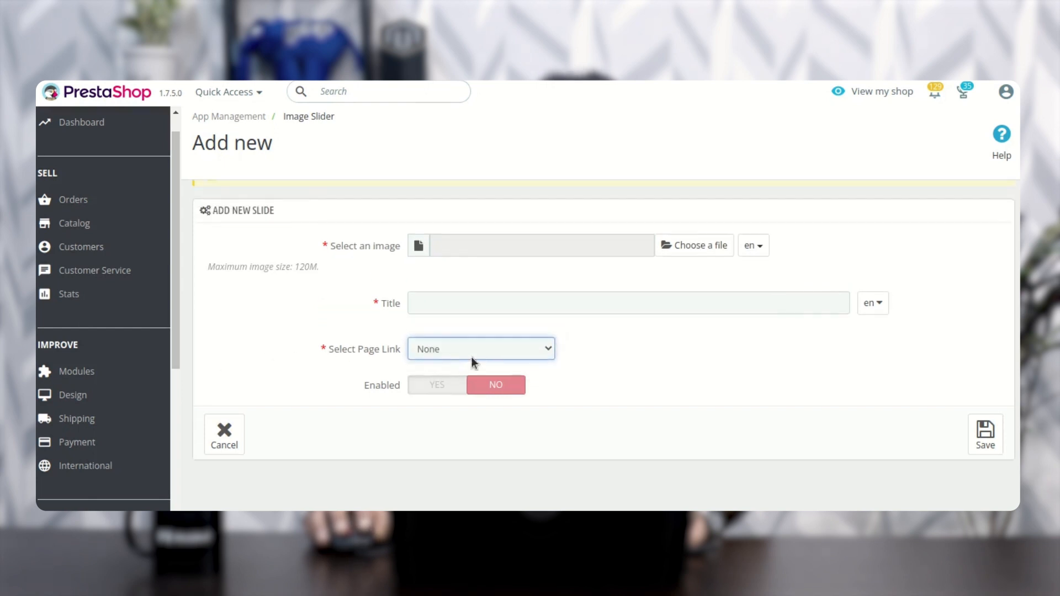
{"action": "left_click", "coordinate": [585, 346]}
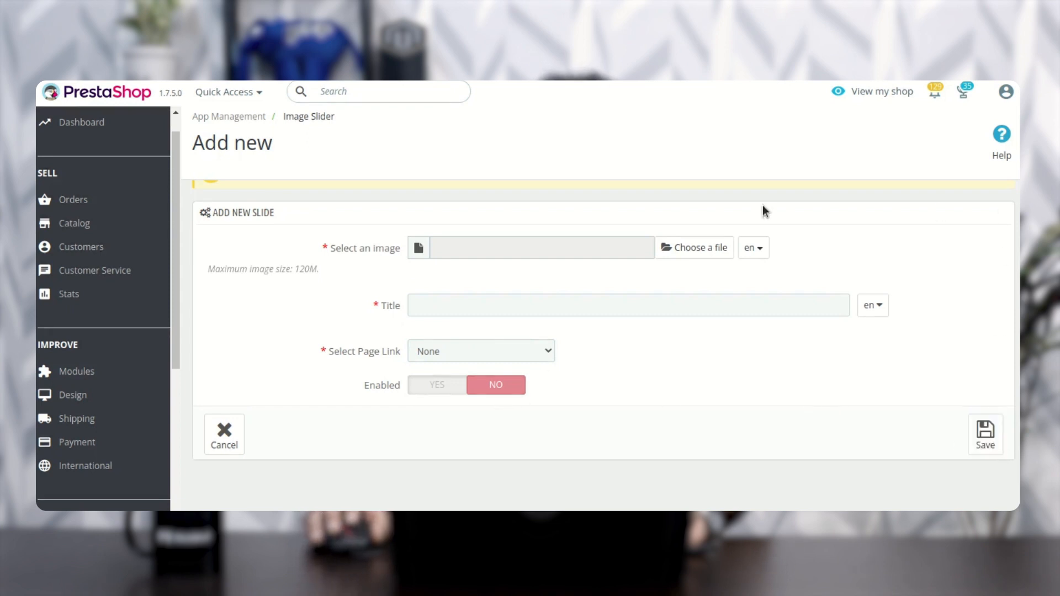
{"action": "left_click", "coordinate": [218, 450]}
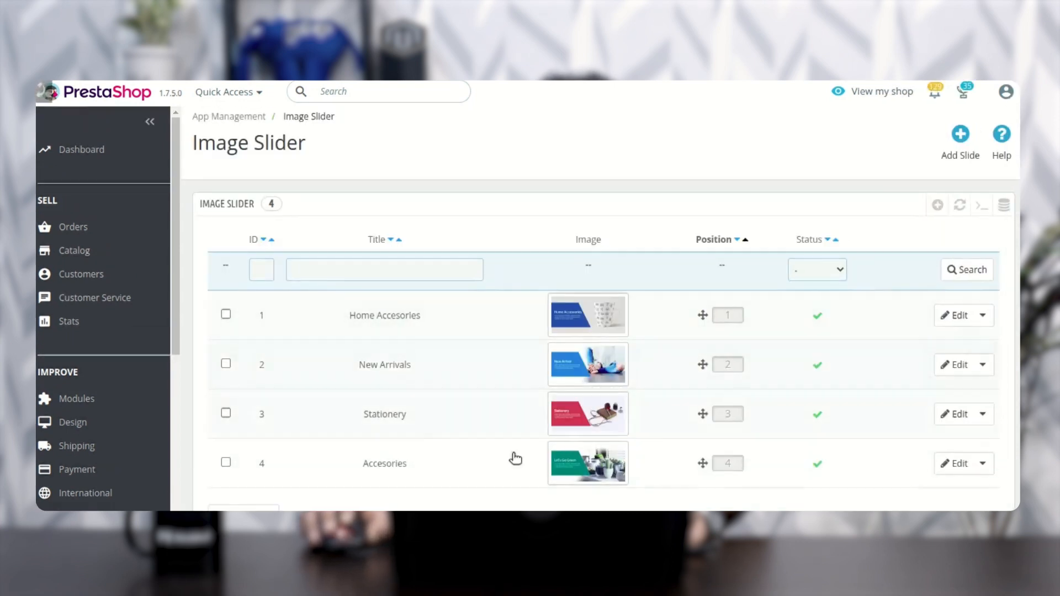
Step: Look over the existing slides in the Image Slider list
{"action": "scroll", "coordinate": [464, 367], "scroll_direction": "down", "scroll_amount": 2}
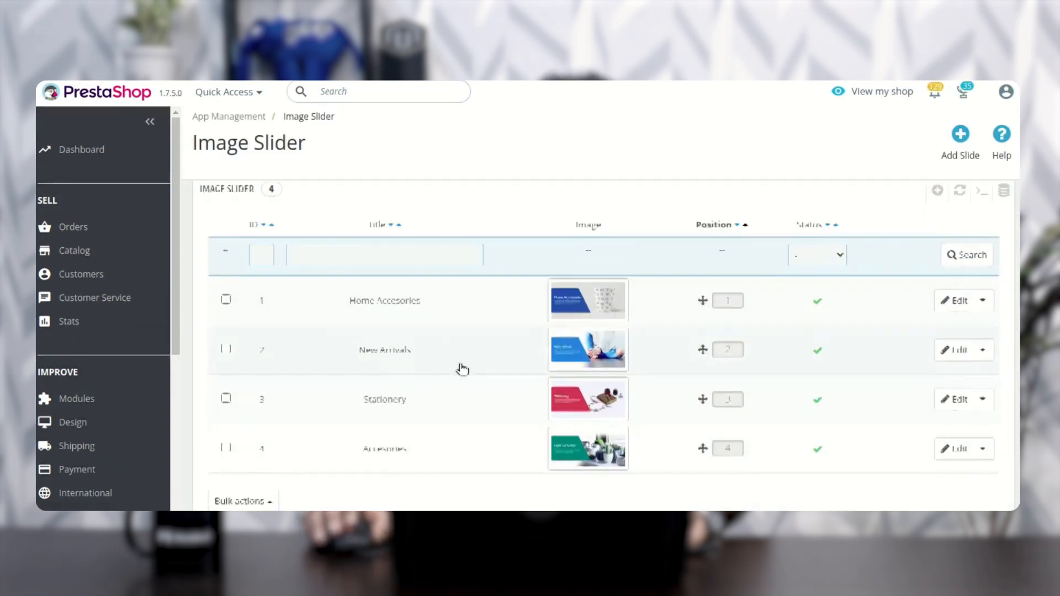
{"action": "scroll", "coordinate": [497, 348], "scroll_direction": "up", "scroll_amount": 2}
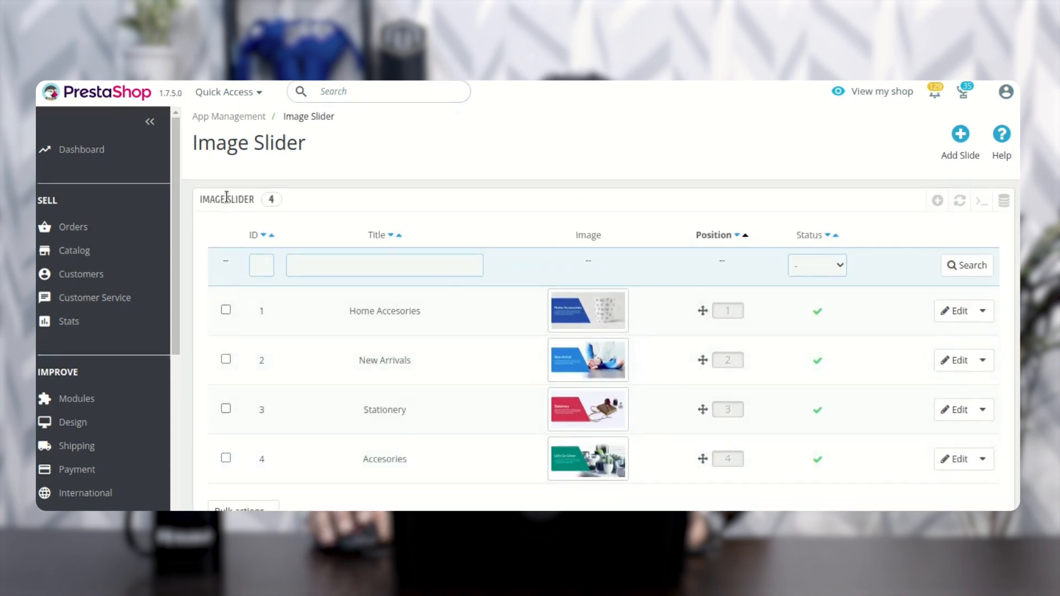
{"action": "left_click_drag", "start_coordinate": [210, 198], "coordinate": [240, 198]}
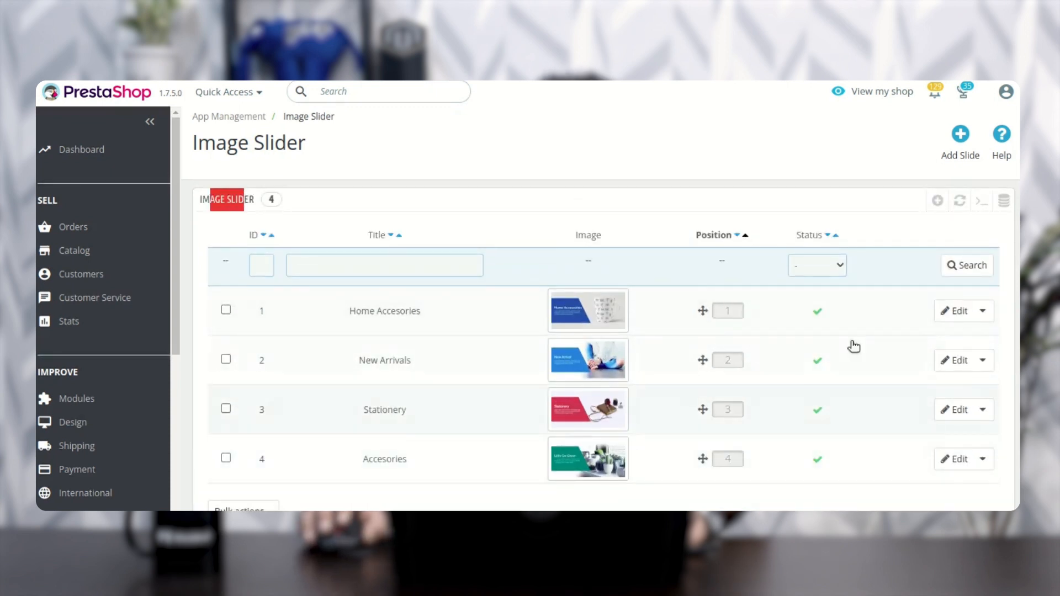
Step: Check the extra actions for the Home Accesories slide and the status filter options in the Image Slider list
{"action": "left_click", "coordinate": [983, 312]}
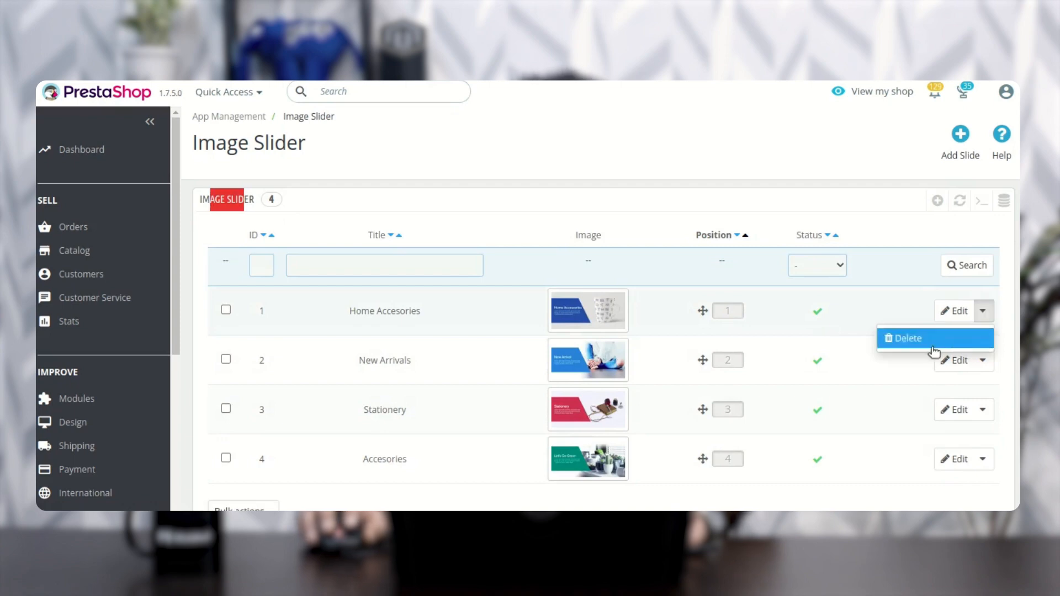
{"action": "left_click", "coordinate": [878, 220]}
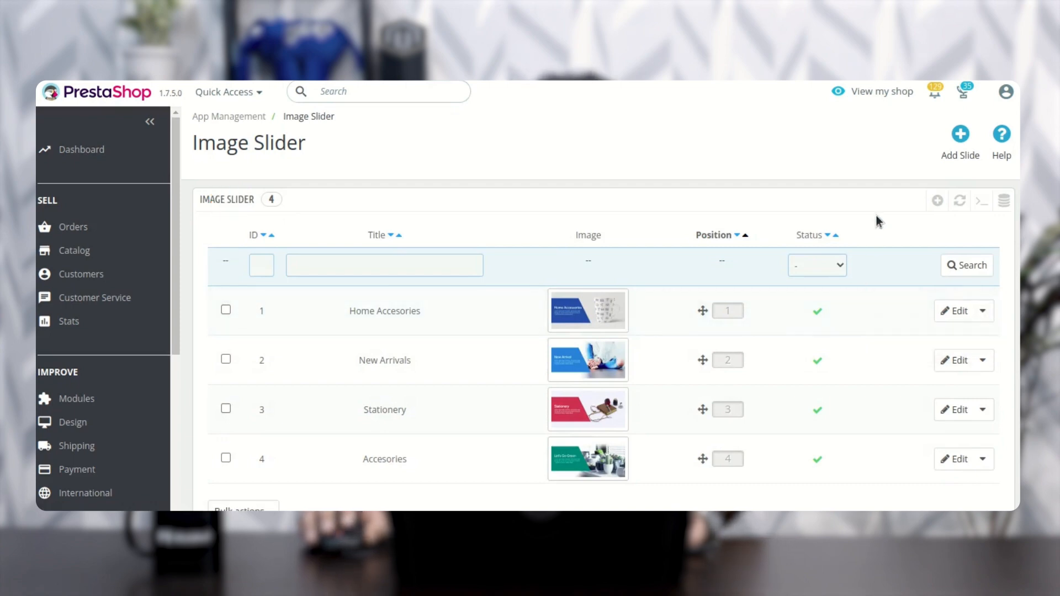
{"action": "left_click", "coordinate": [839, 267]}
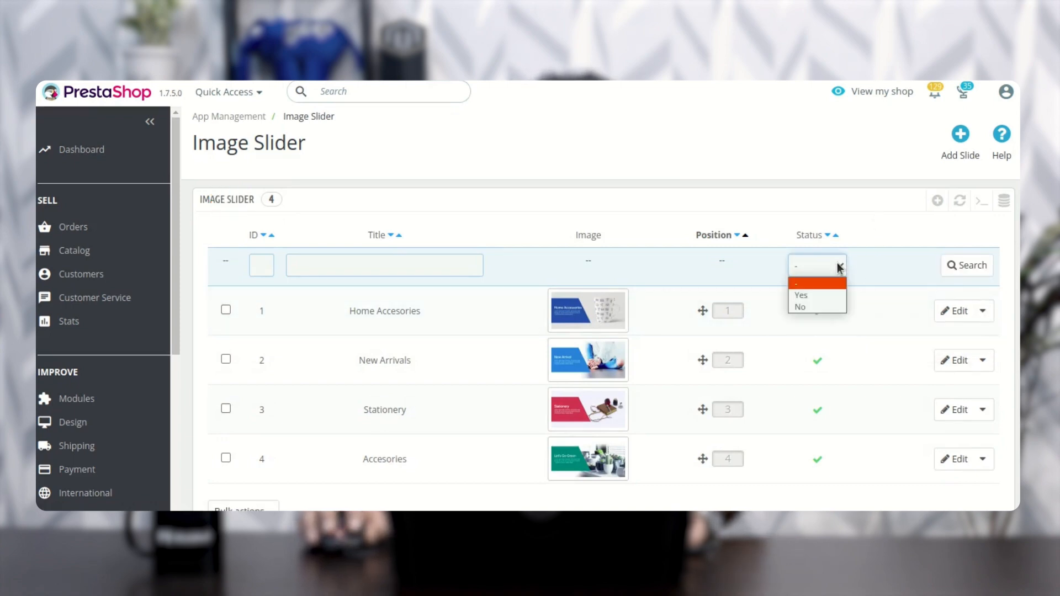
{"action": "left_click", "coordinate": [885, 221]}
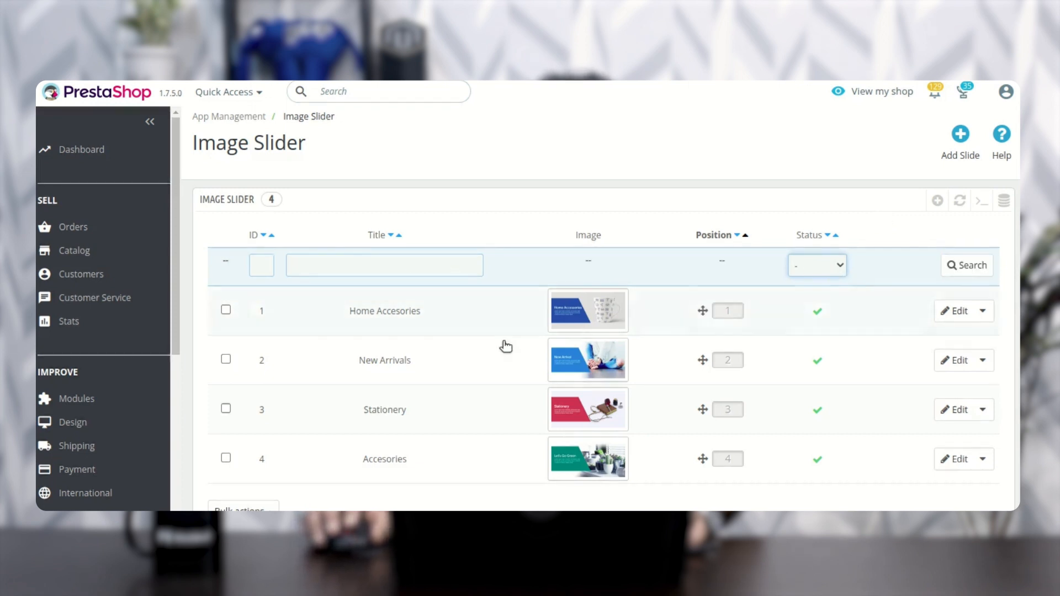
{"action": "scroll", "coordinate": [331, 375], "scroll_direction": "down", "scroll_amount": 1}
{"action": "scroll", "coordinate": [127, 390], "scroll_direction": "down", "scroll_amount": 3}
{"action": "scroll", "coordinate": [127, 390], "scroll_direction": "down", "scroll_amount": 4}
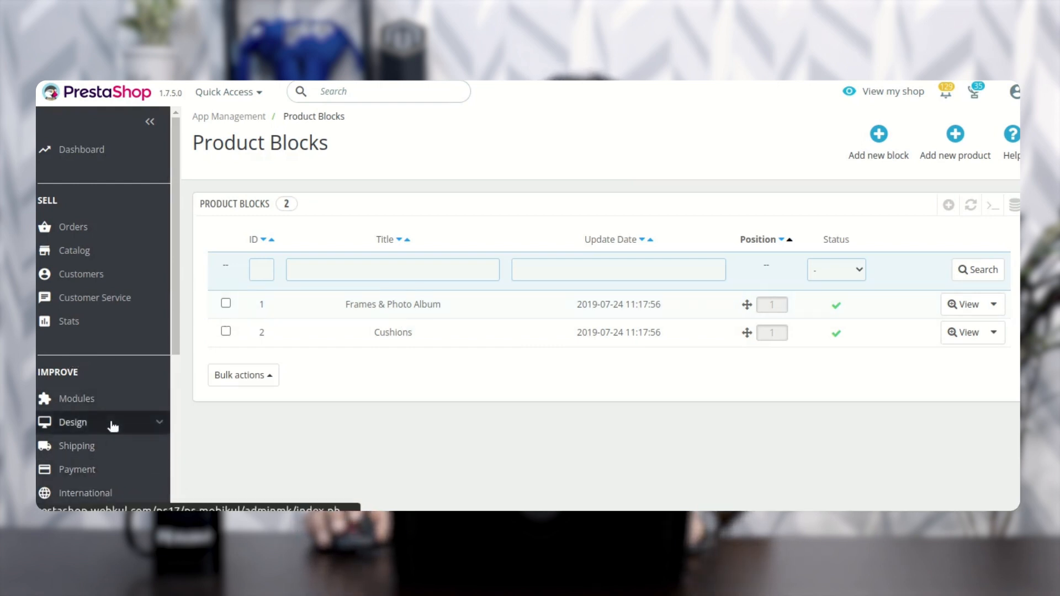
Step: Open the app Configuration in a separate tab and review the new, best seller, popular and special product block settings
{"action": "left_click_drag", "start_coordinate": [174, 319], "coordinate": [177, 471]}
{"action": "scroll", "coordinate": [114, 407], "scroll_direction": "down", "scroll_amount": 1}
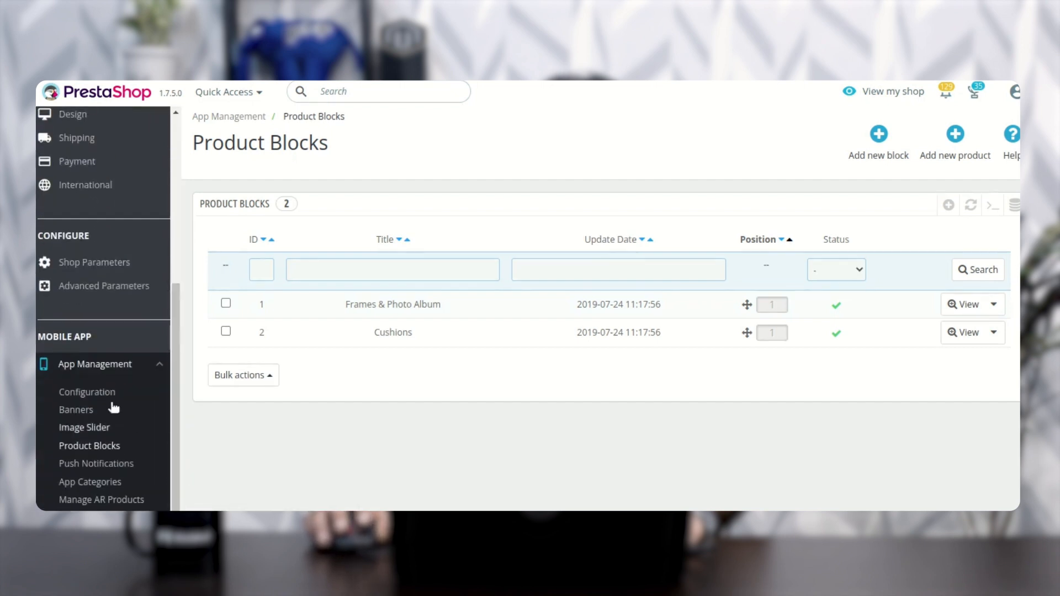
{"action": "right_click", "coordinate": [106, 394]}
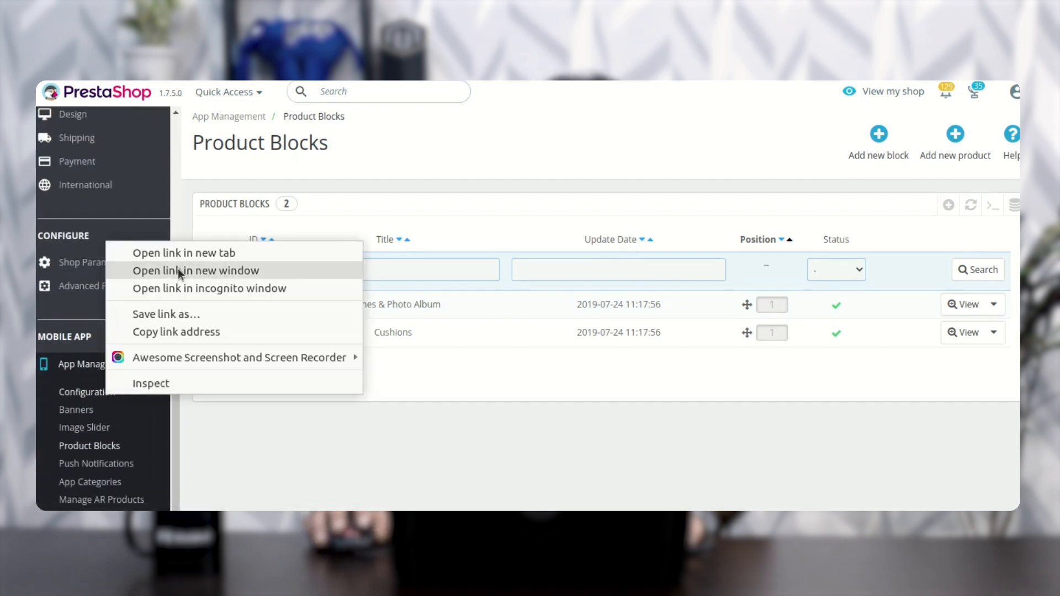
{"action": "left_click", "coordinate": [187, 252]}
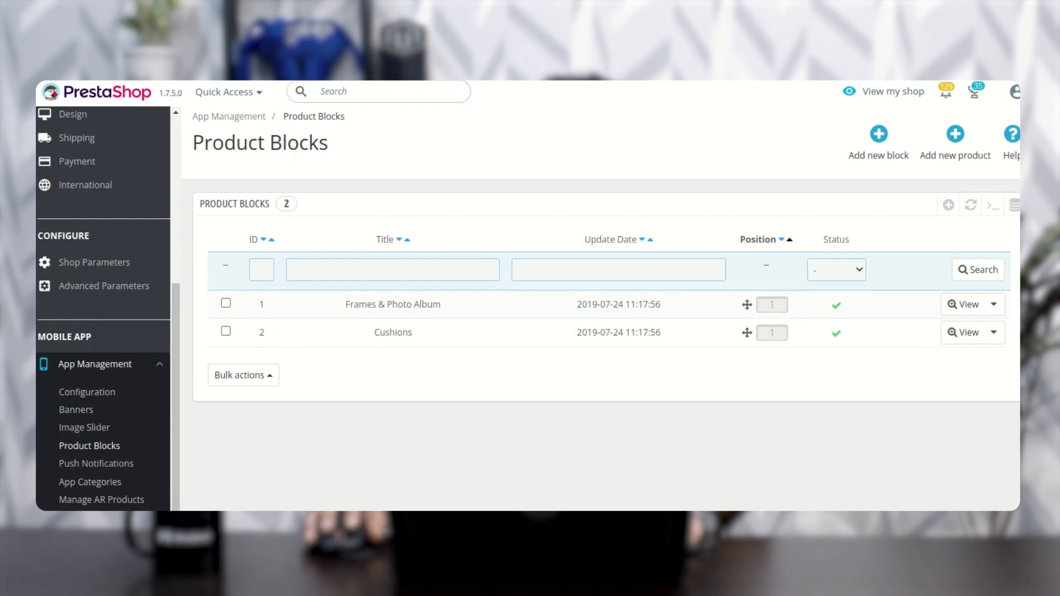
{"action": "left_click", "coordinate": [736, 33]}
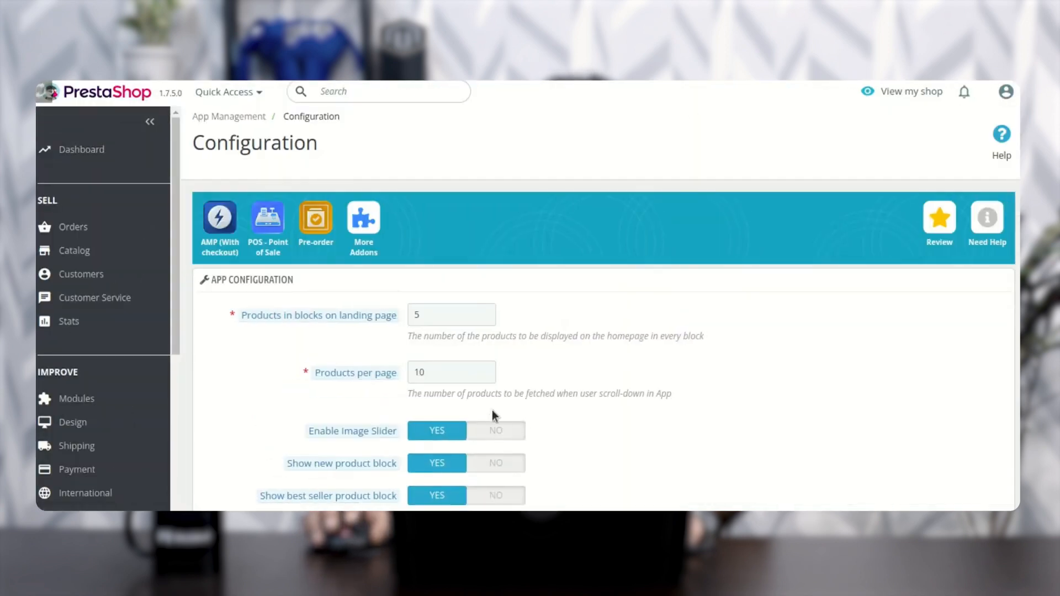
{"action": "scroll", "coordinate": [493, 415], "scroll_direction": "down", "scroll_amount": 3}
{"action": "mouse_move", "coordinate": [362, 311]}
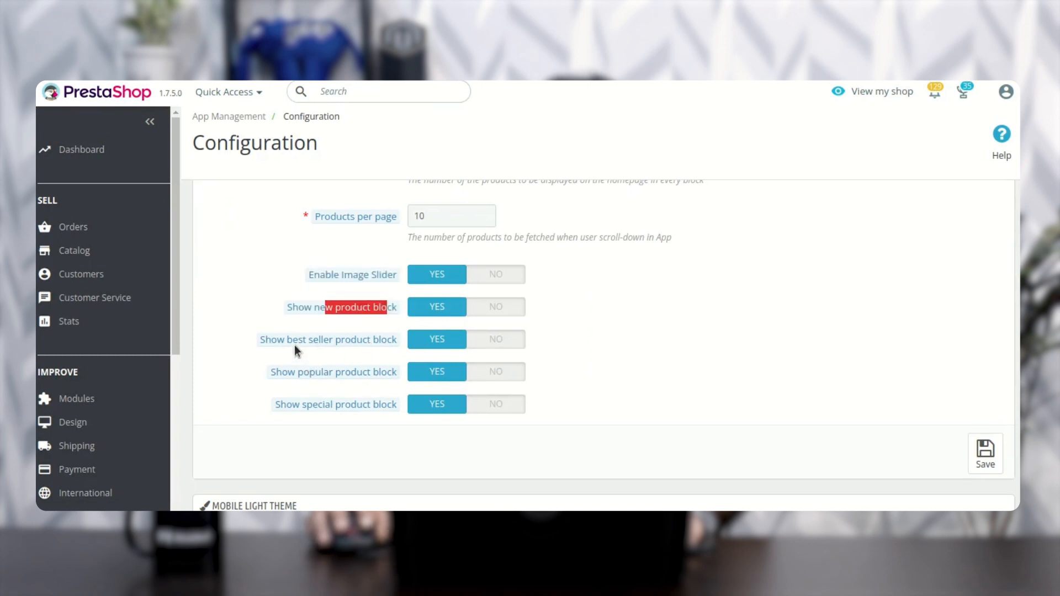
{"action": "mouse_move", "coordinate": [295, 370]}
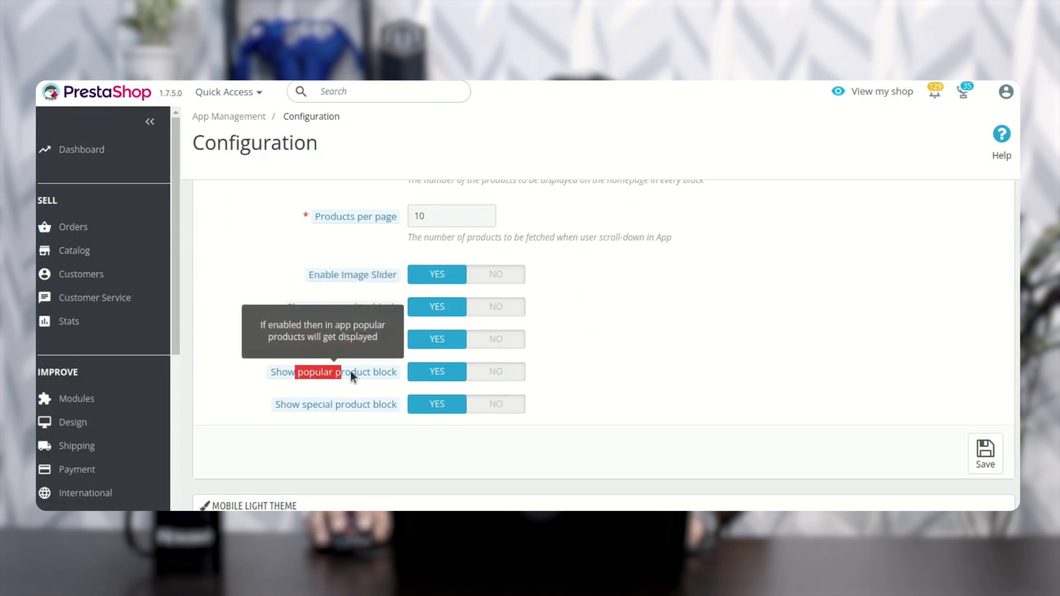
{"action": "mouse_move", "coordinate": [306, 405]}
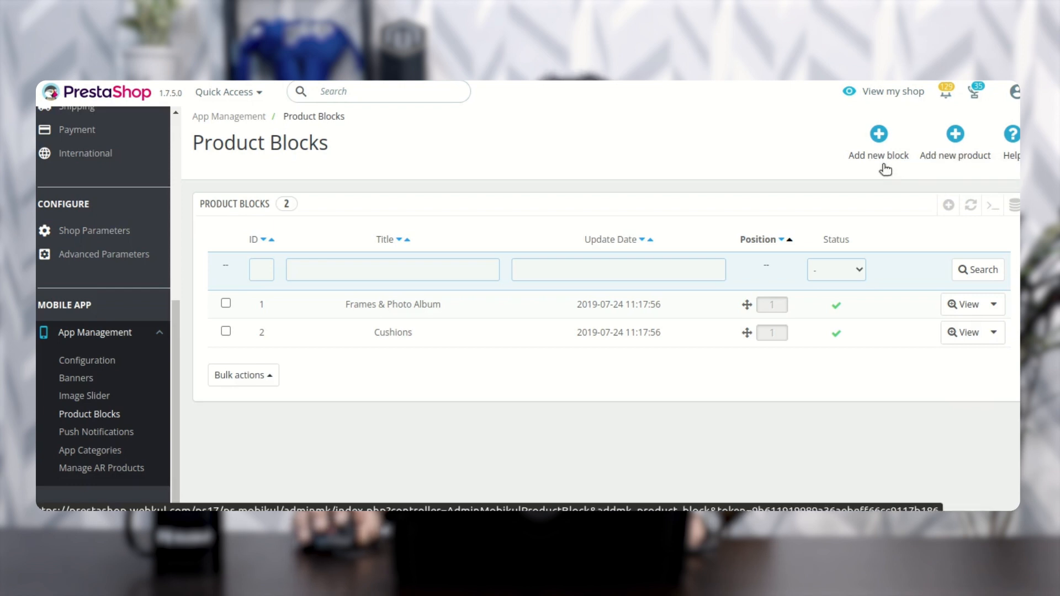
Step: Create an enabled product block titled "test block", save it and check the extra actions available for it
{"action": "left_click", "coordinate": [881, 141]}
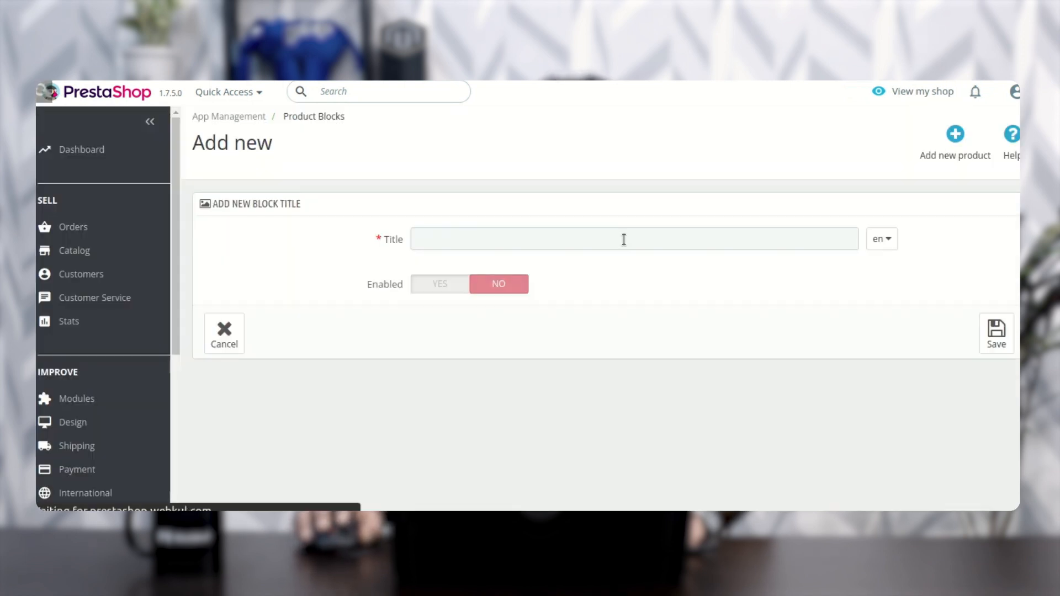
{"action": "left_click", "coordinate": [500, 237]}
{"action": "left_click", "coordinate": [515, 270]}
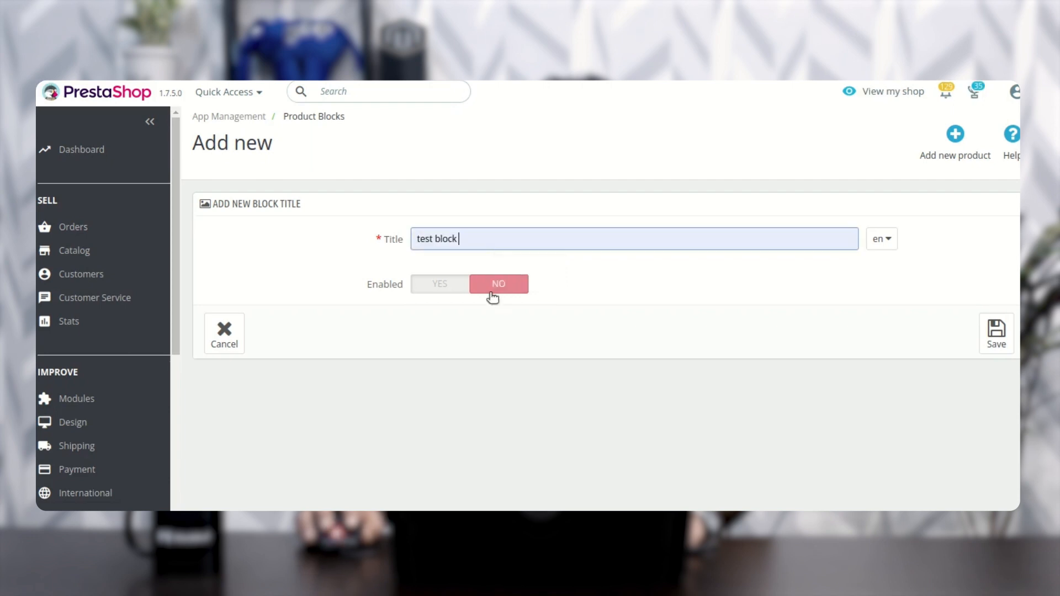
{"action": "left_click", "coordinate": [436, 291]}
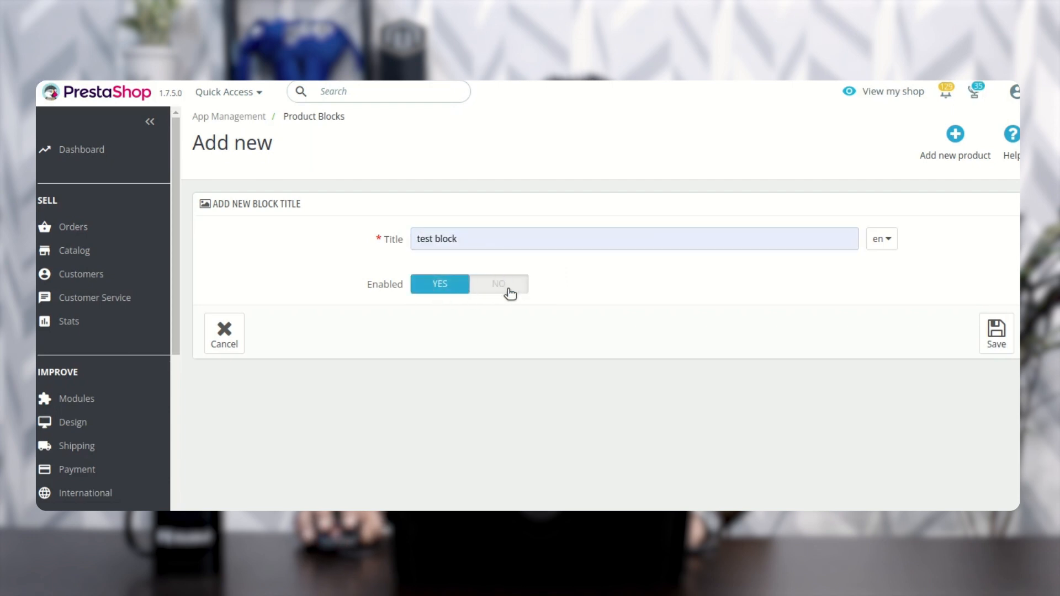
{"action": "left_click", "coordinate": [996, 333]}
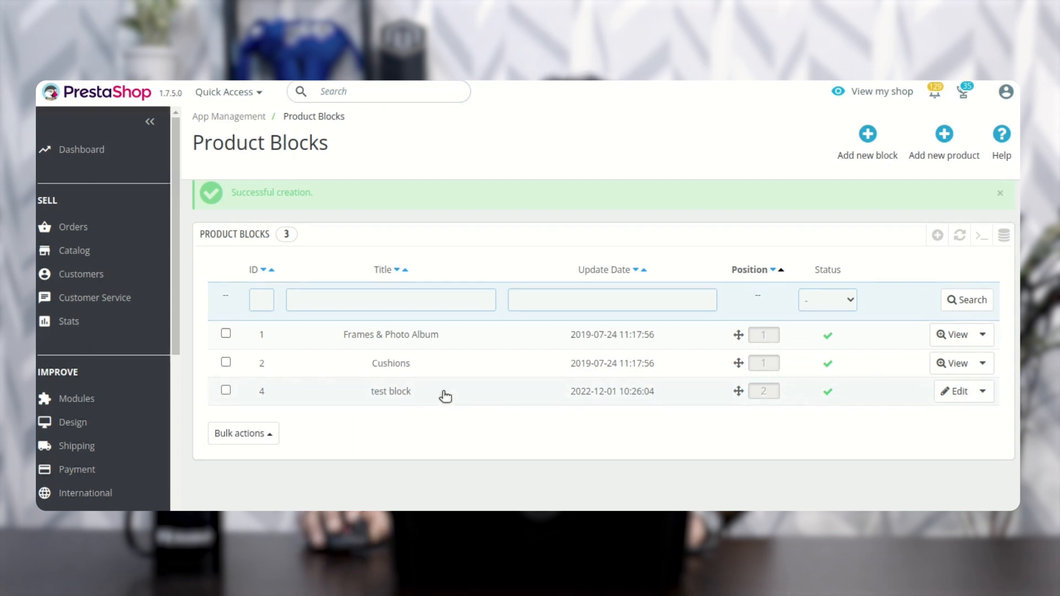
{"action": "left_click", "coordinate": [983, 392]}
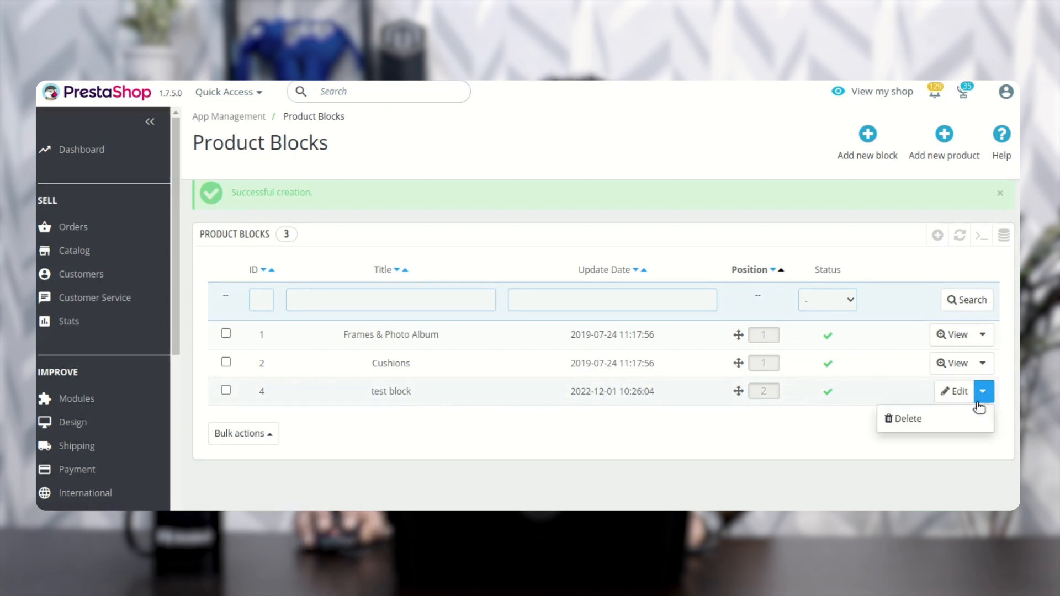
{"action": "left_click", "coordinate": [988, 463]}
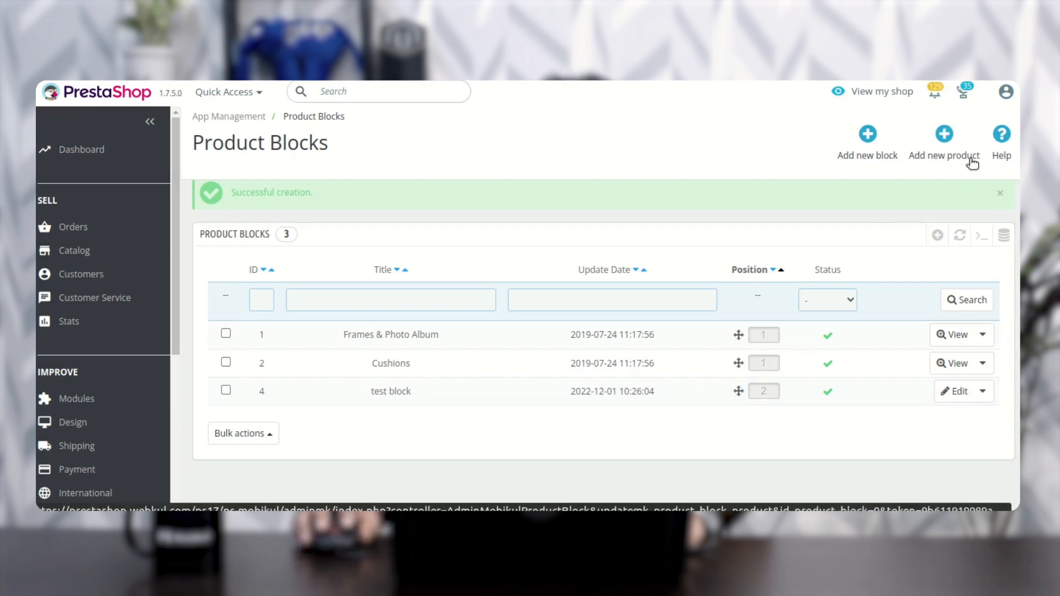
Step: Add a product to test block by searching for "mug" and choosing Customizable mug, and save the selection
{"action": "left_click", "coordinate": [944, 138]}
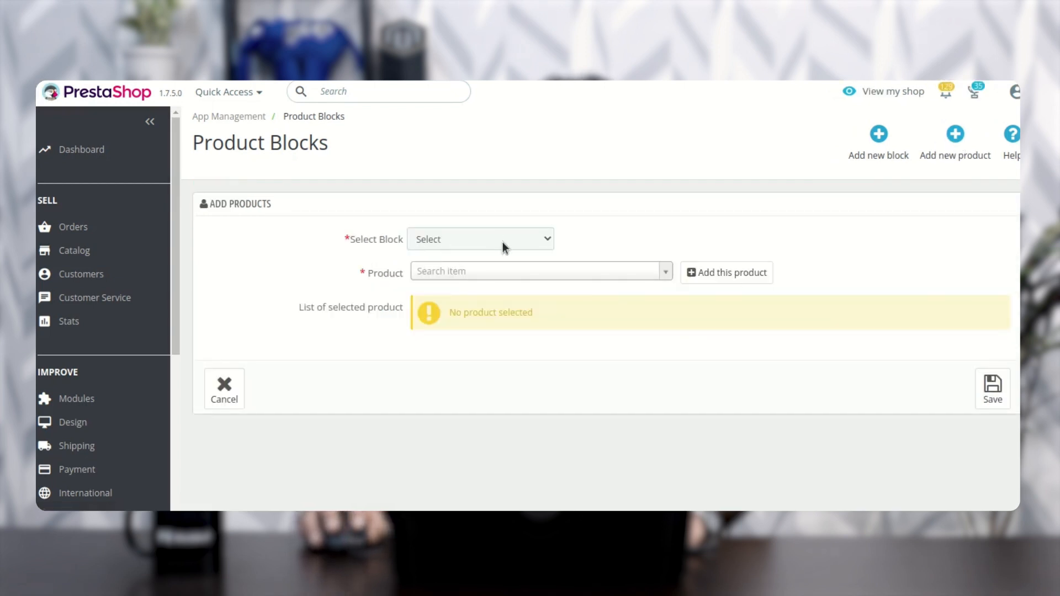
{"action": "left_click", "coordinate": [502, 242]}
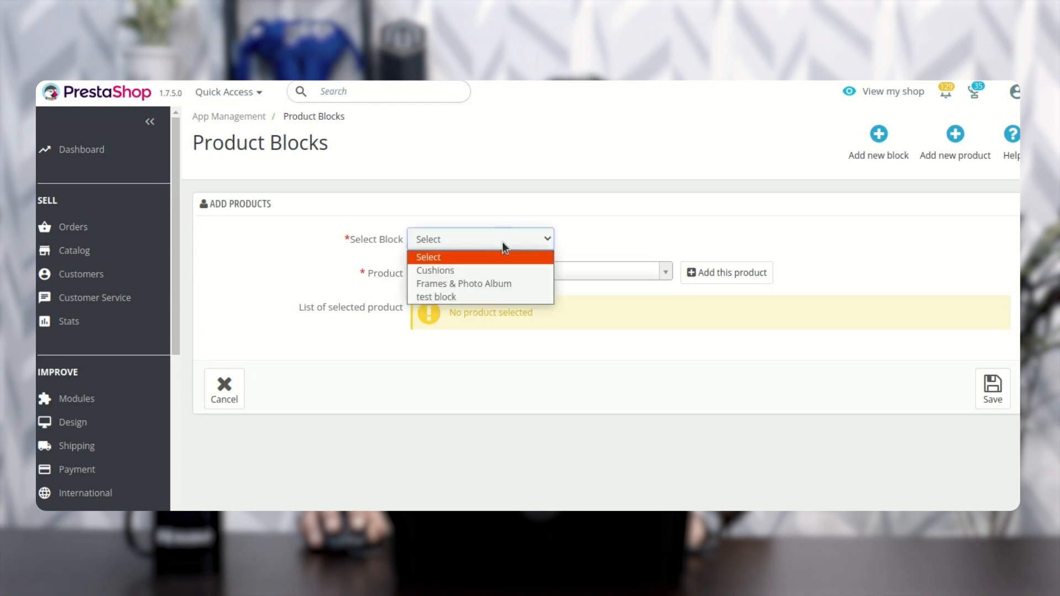
{"action": "left_click", "coordinate": [475, 298]}
{"action": "left_click", "coordinate": [486, 272]}
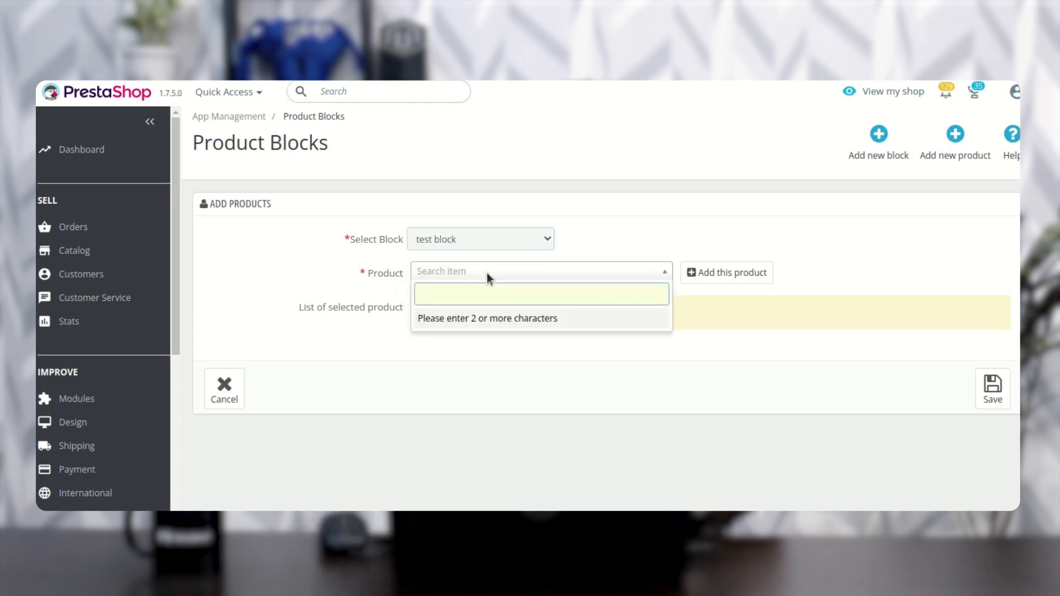
{"action": "type", "text": "mug"}
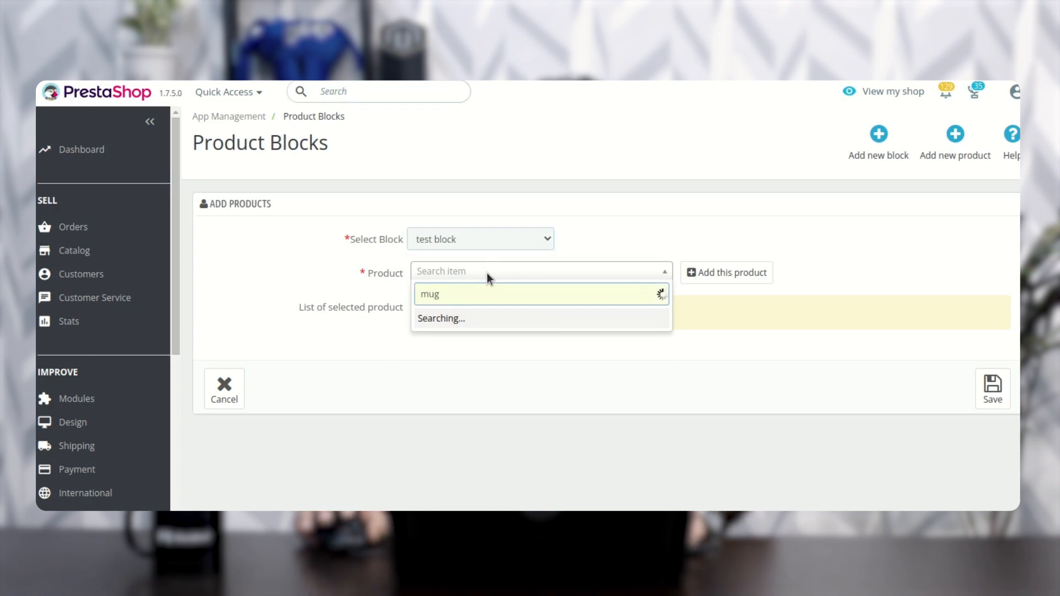
{"action": "left_click", "coordinate": [503, 330]}
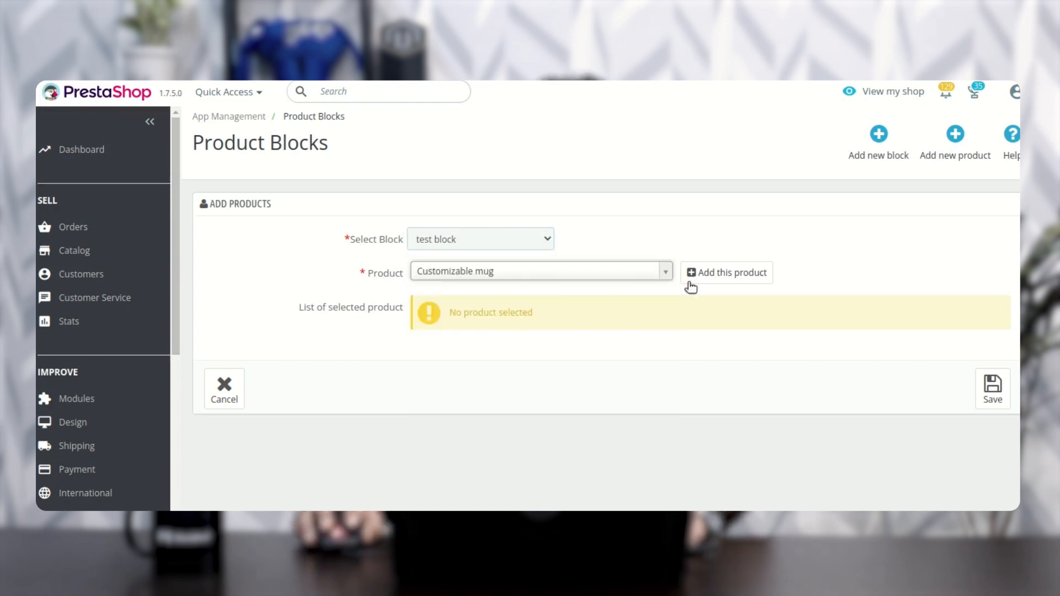
{"action": "left_click", "coordinate": [728, 277]}
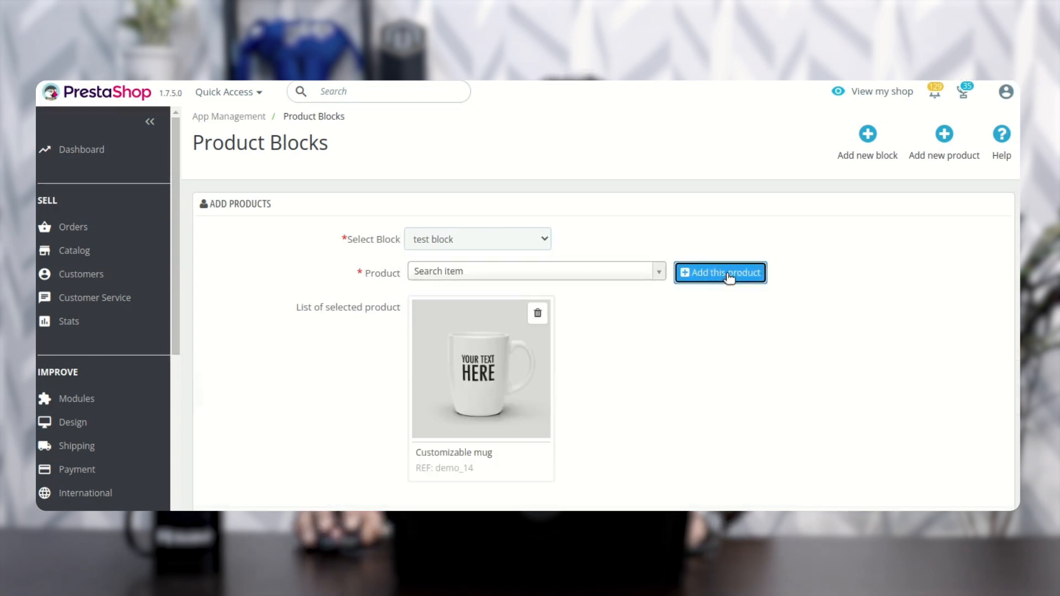
{"action": "scroll", "coordinate": [582, 364], "scroll_direction": "down", "scroll_amount": 2}
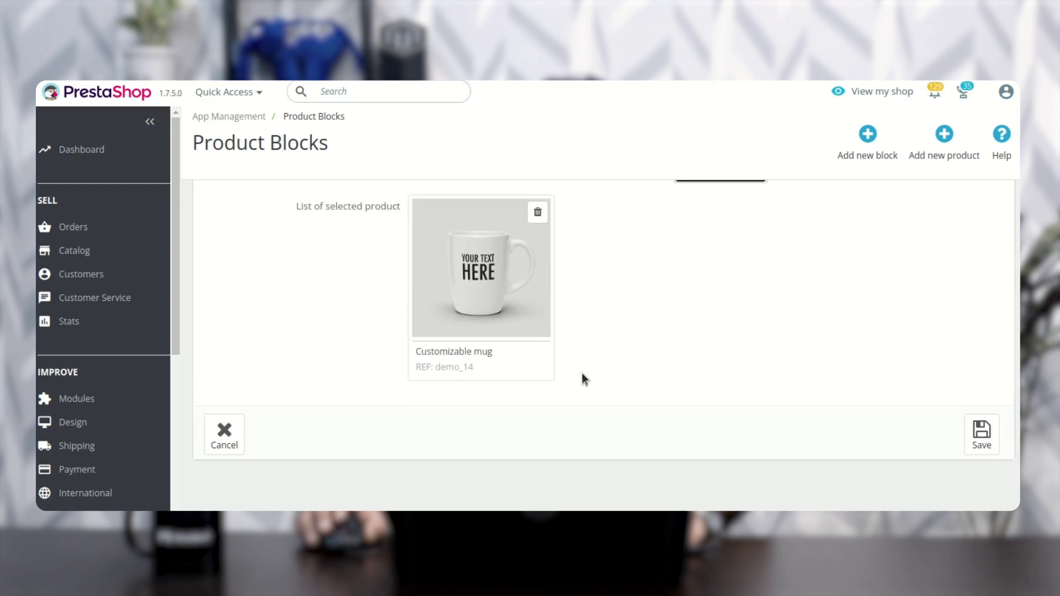
{"action": "left_click", "coordinate": [986, 434]}
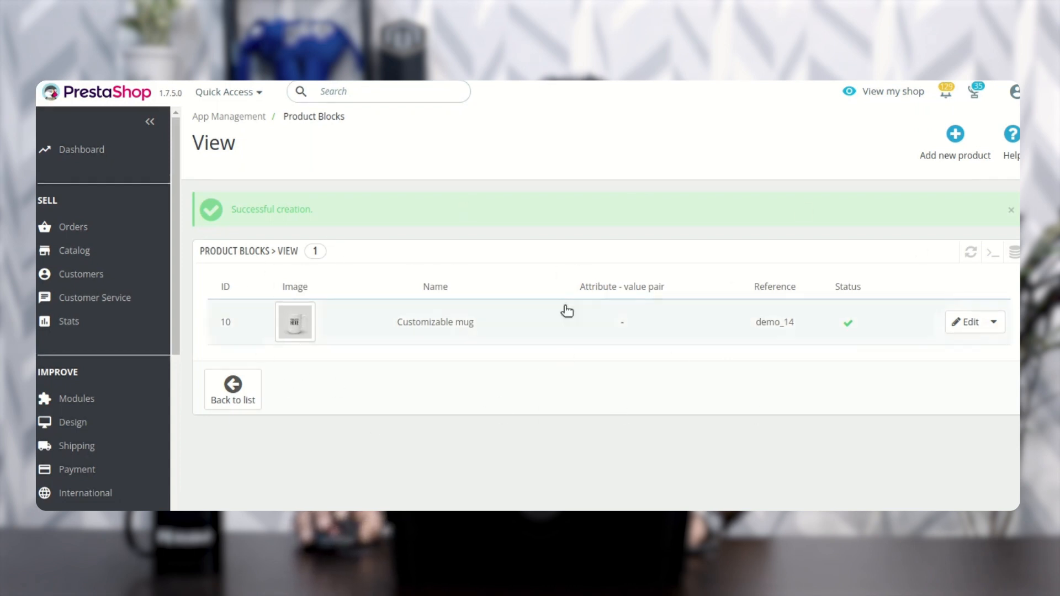
Step: Check the actions available for test block in the Product Blocks list, view its products and return to the list
{"action": "left_click", "coordinate": [231, 390]}
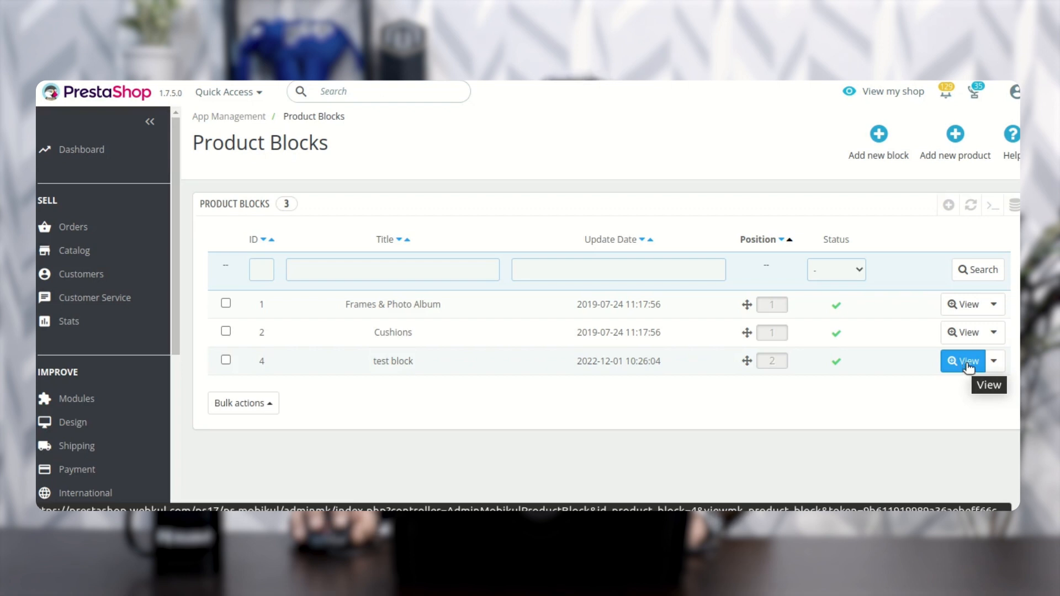
{"action": "left_click", "coordinate": [993, 361]}
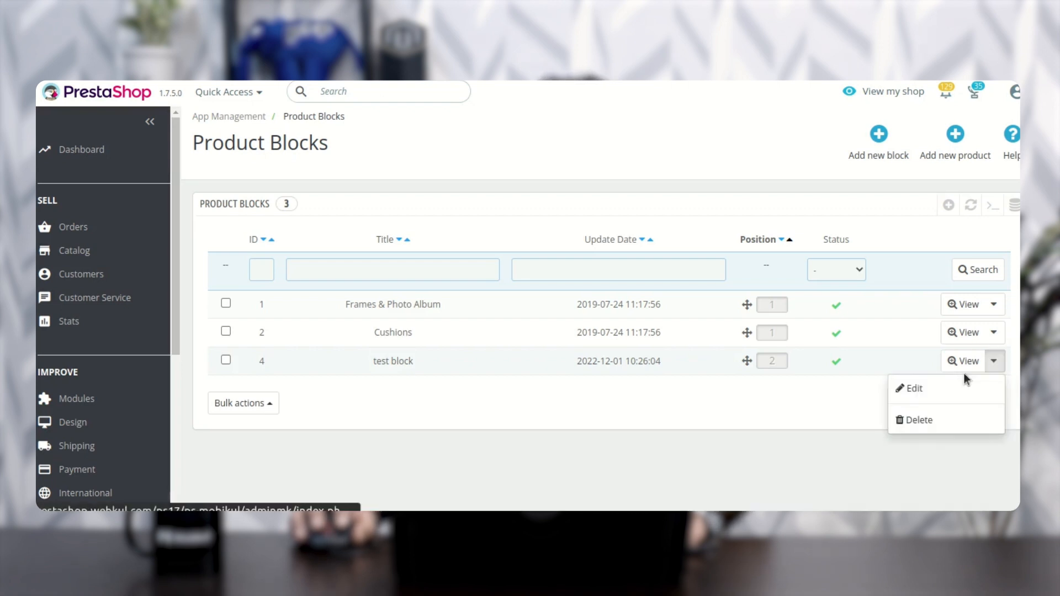
{"action": "left_click", "coordinate": [966, 362]}
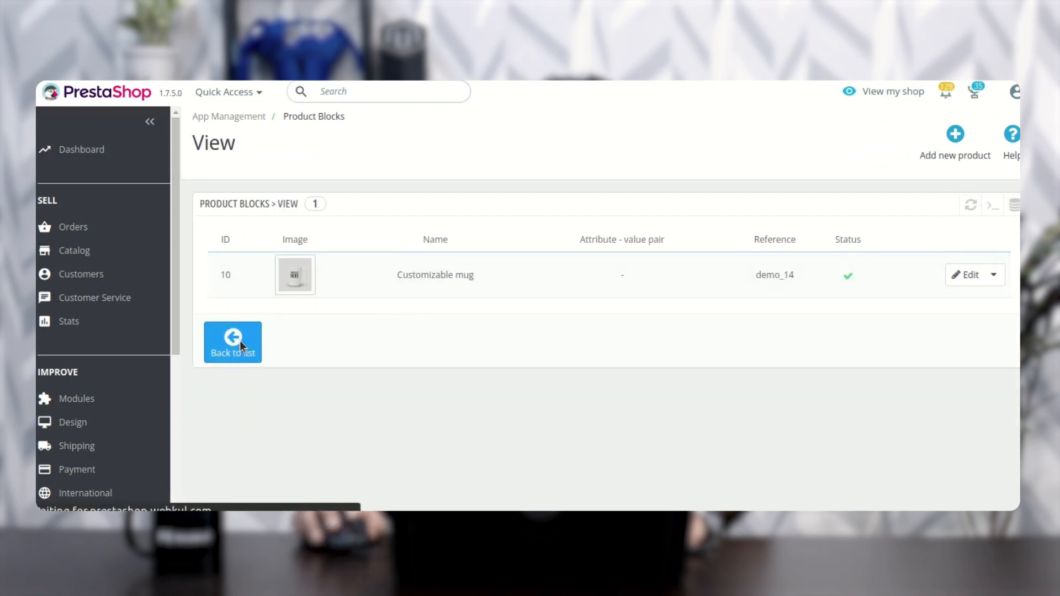
{"action": "left_click", "coordinate": [245, 356]}
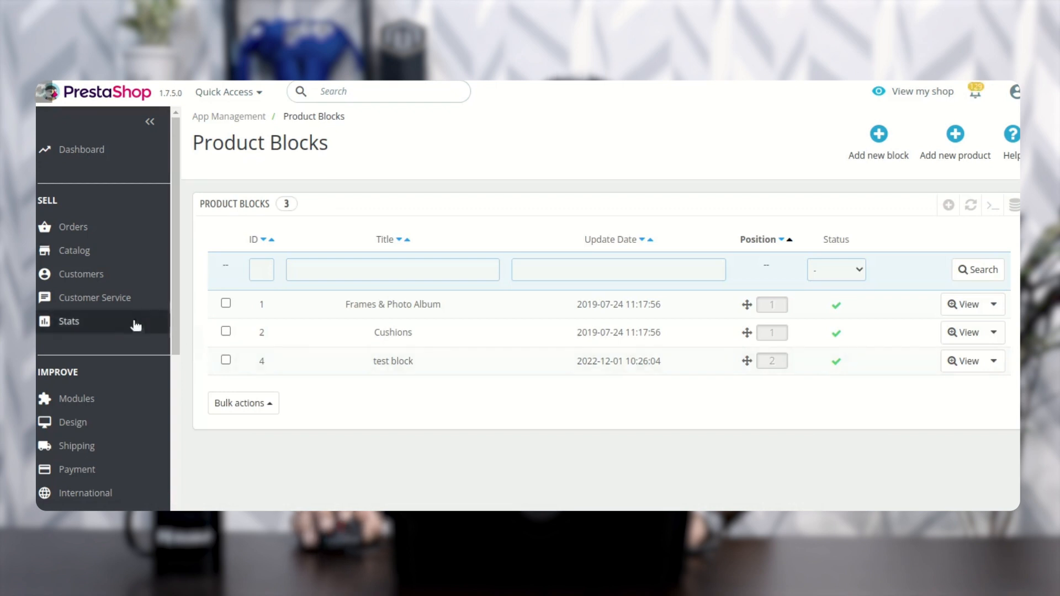
Step: Open the Push Notifications list and check the extra actions for the New Arrivals notification
{"action": "left_click_drag", "start_coordinate": [172, 305], "coordinate": [157, 487]}
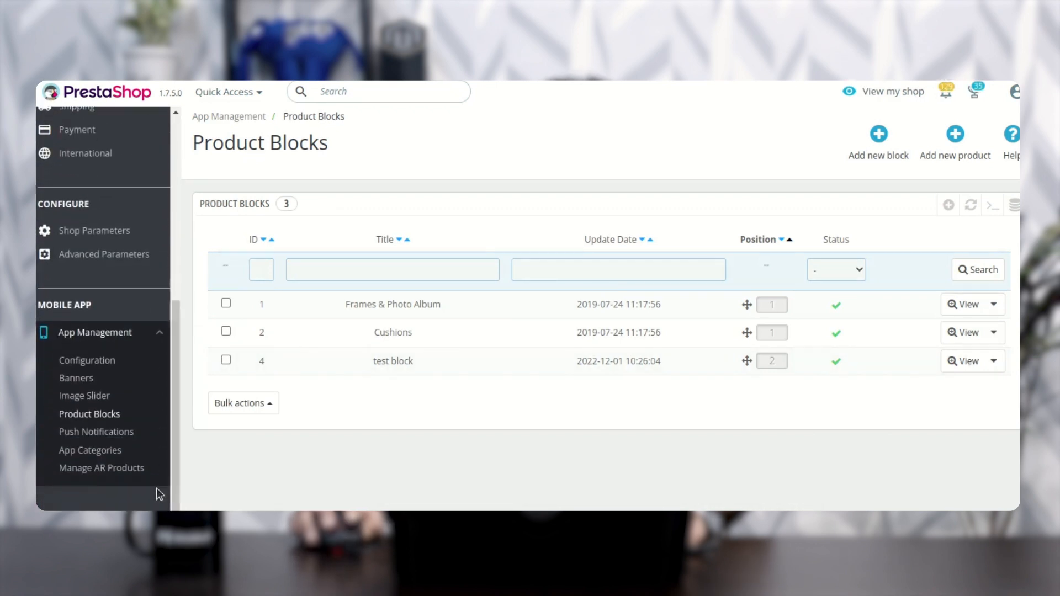
{"action": "left_click", "coordinate": [113, 438]}
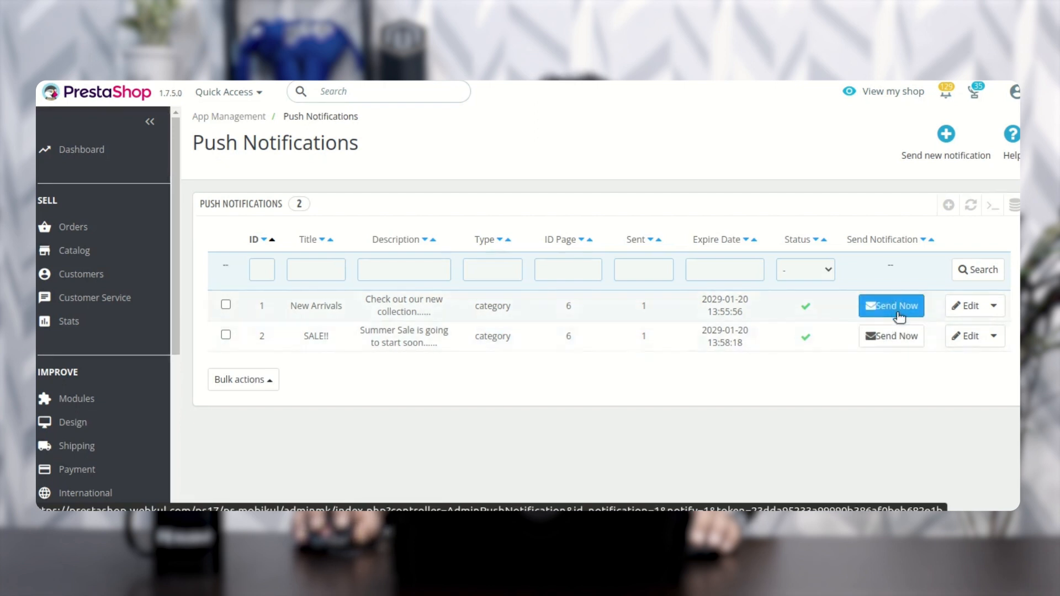
{"action": "left_click", "coordinate": [994, 309]}
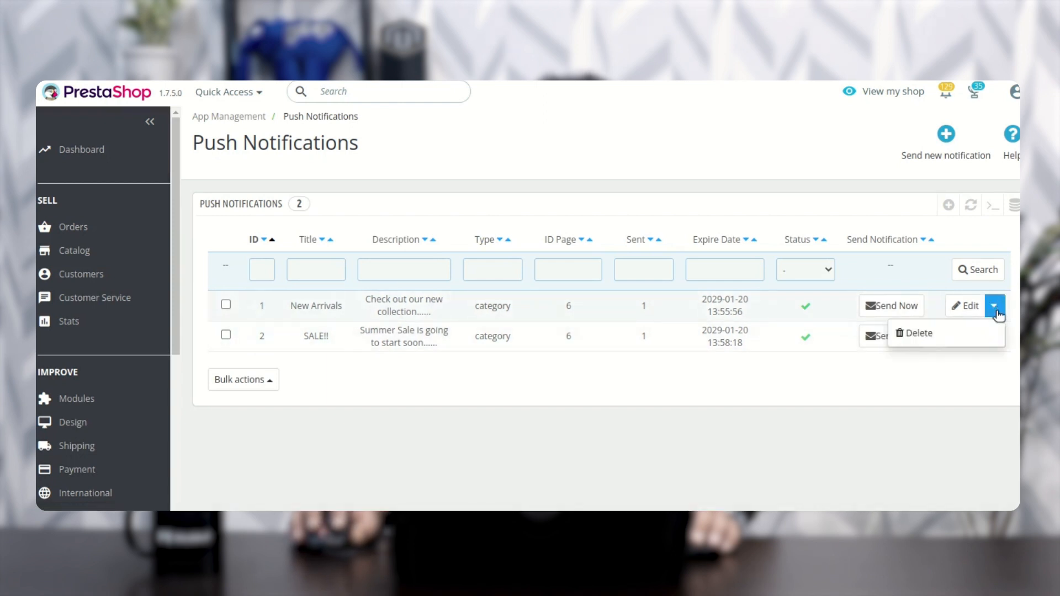
{"action": "left_click", "coordinate": [976, 376]}
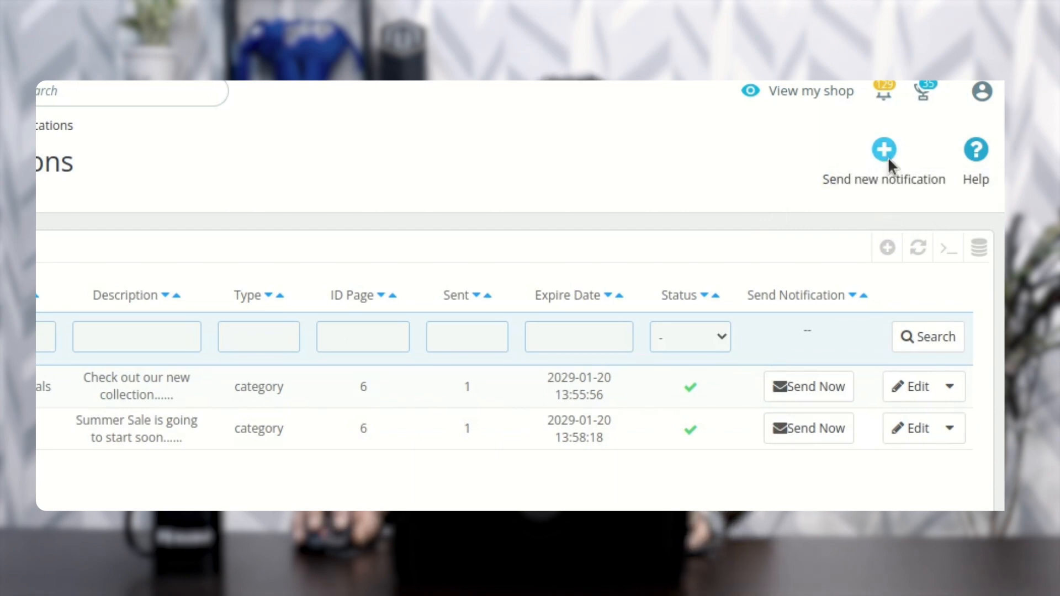
Step: Open the form for a new push notification and review its title, description, language and image fields
{"action": "left_click", "coordinate": [886, 157]}
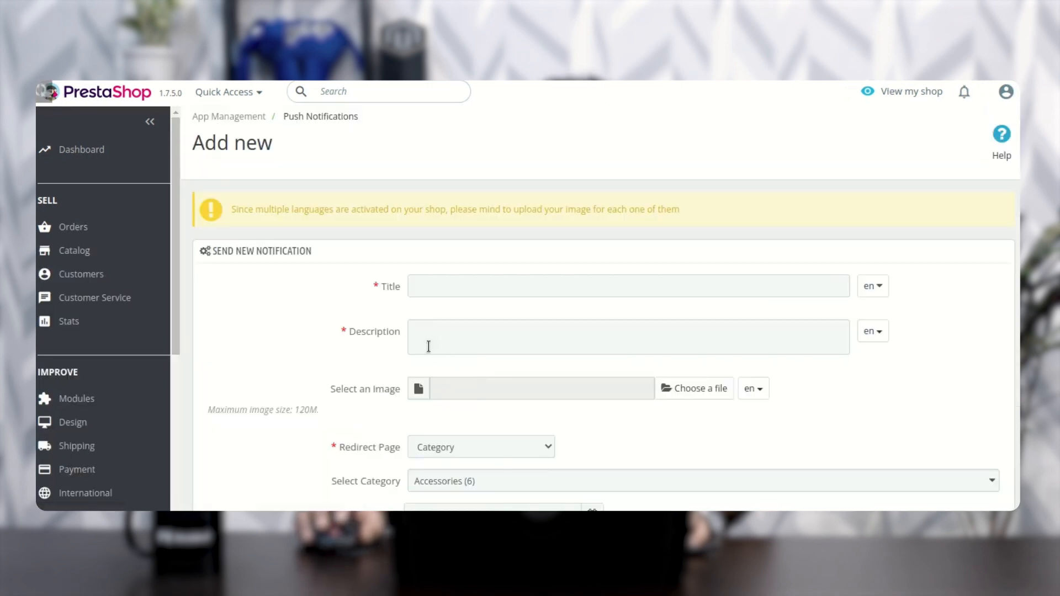
{"action": "scroll", "coordinate": [428, 345], "scroll_direction": "down", "scroll_amount": 1}
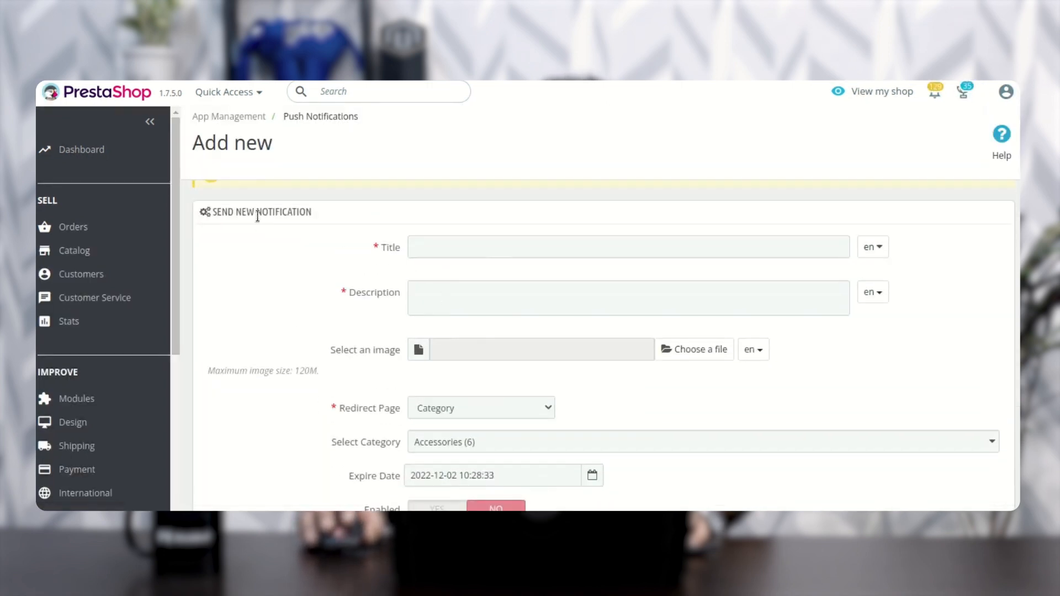
{"action": "left_click", "coordinate": [481, 253]}
{"action": "left_click", "coordinate": [876, 249]}
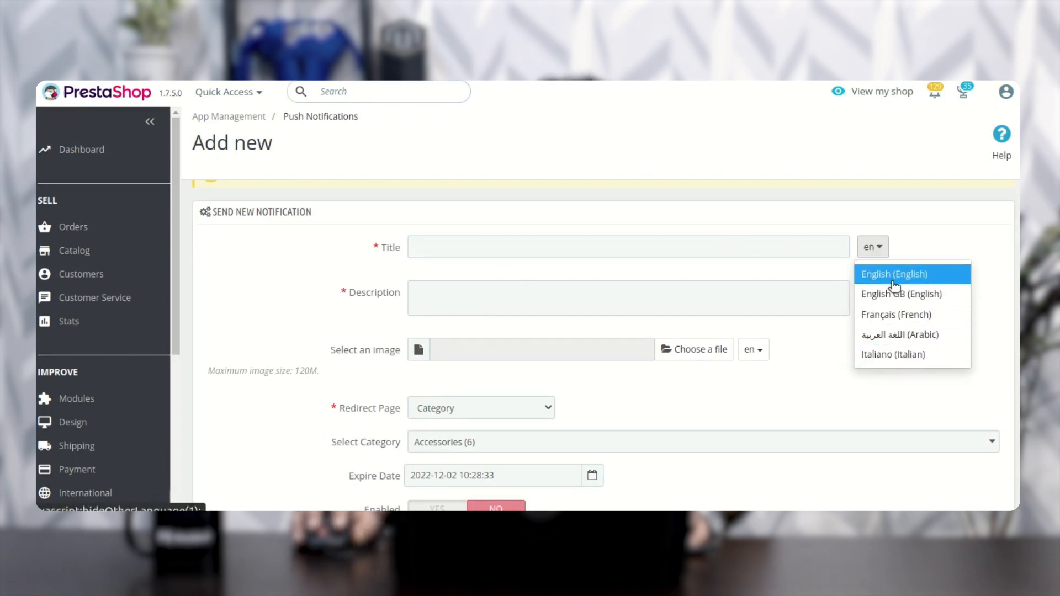
{"action": "left_click", "coordinate": [872, 247]}
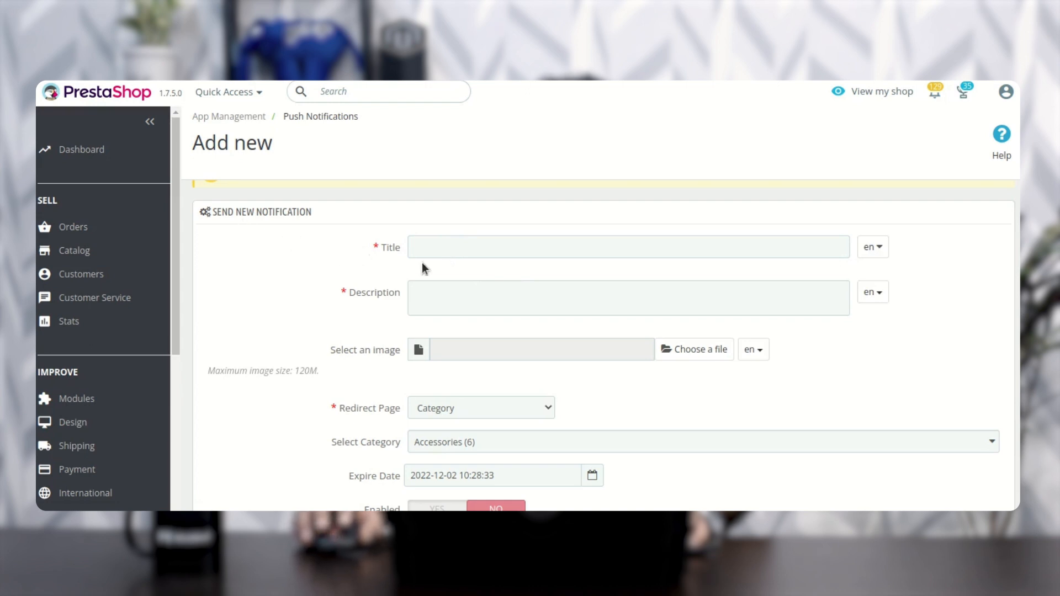
{"action": "left_click", "coordinate": [457, 245]}
{"action": "left_click", "coordinate": [442, 293]}
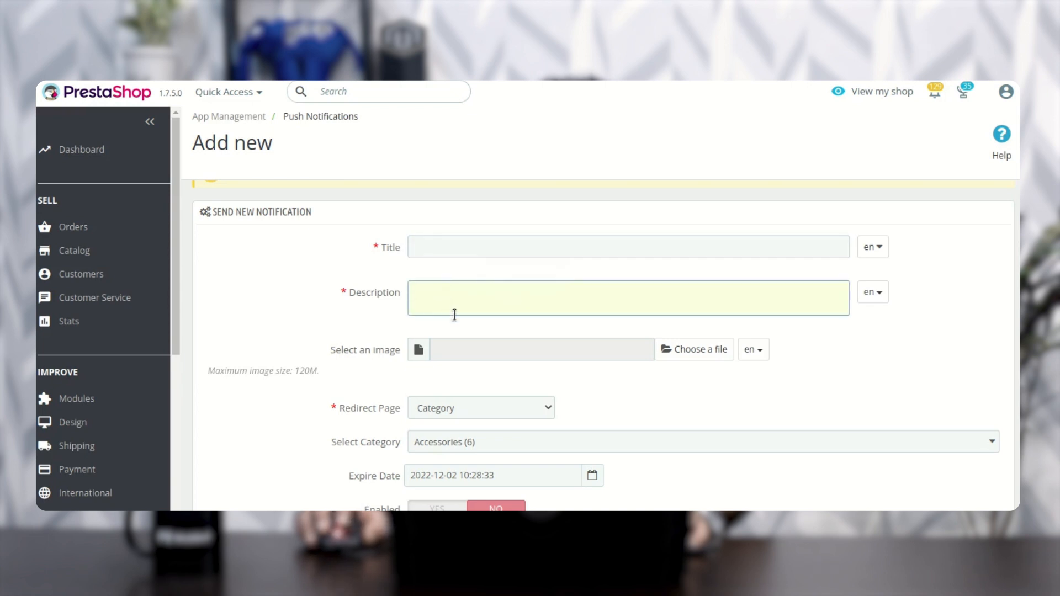
{"action": "scroll", "coordinate": [454, 314], "scroll_direction": "down", "scroll_amount": 1}
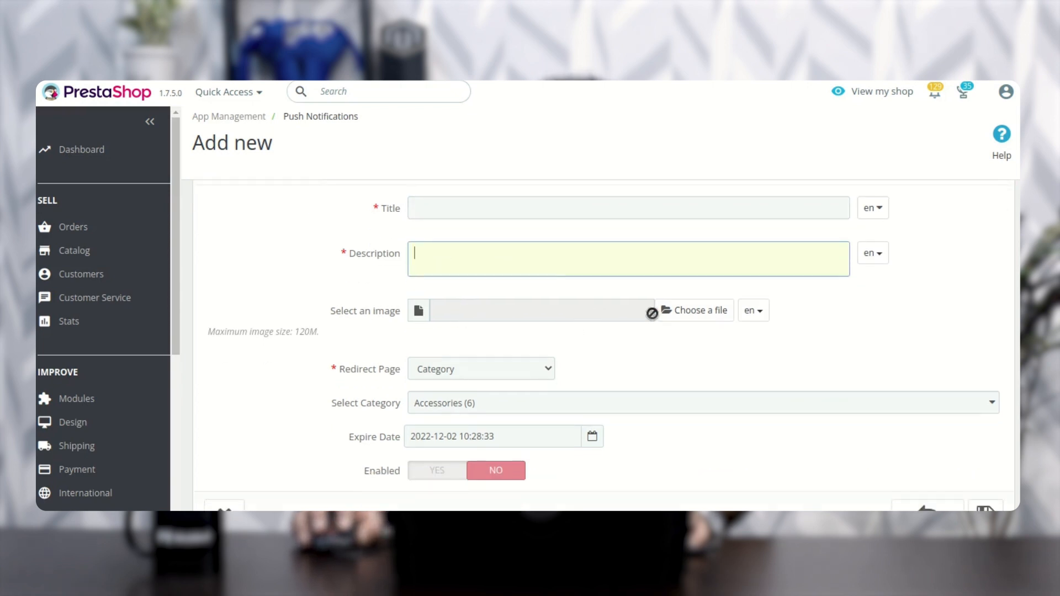
{"action": "scroll", "coordinate": [526, 319], "scroll_direction": "down", "scroll_amount": 2}
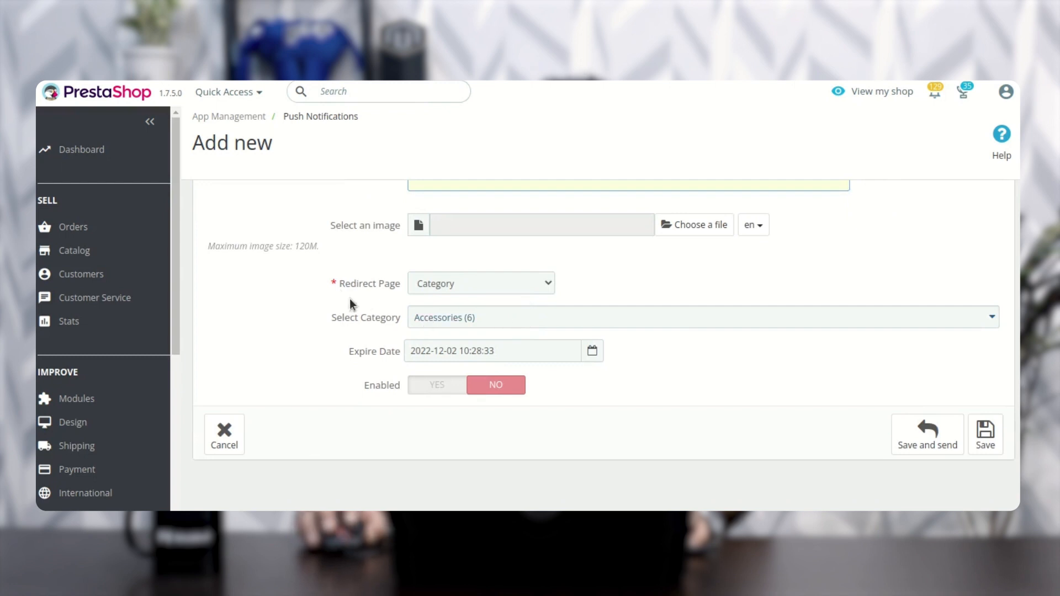
Step: Keep Category as the notification's redirect page and select the Clothes (3) category
{"action": "left_click_drag", "start_coordinate": [343, 281], "coordinate": [399, 282]}
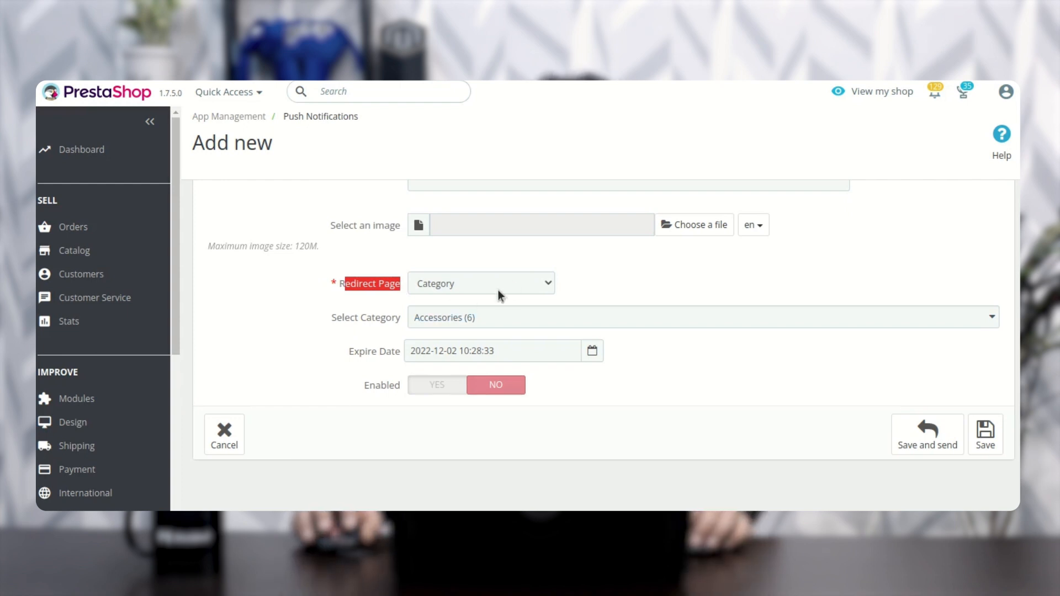
{"action": "left_click", "coordinate": [527, 315]}
{"action": "left_click", "coordinate": [511, 392]}
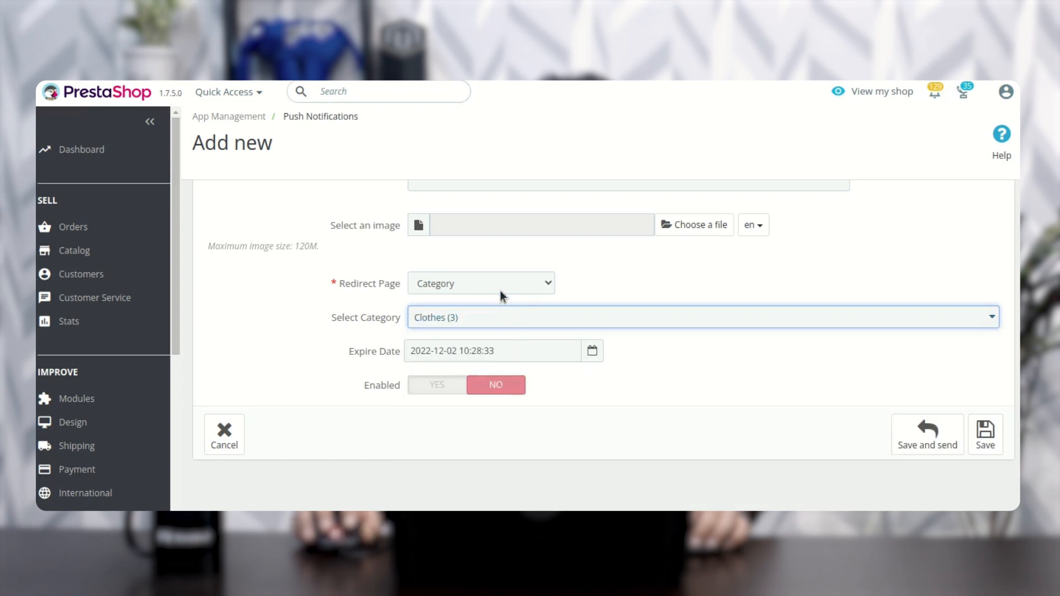
Step: Set the notification's redirect page to Product, search for "mug" and choose Customizable mug
{"action": "left_click", "coordinate": [499, 282]}
{"action": "left_click", "coordinate": [491, 313]}
{"action": "left_click", "coordinate": [491, 316]}
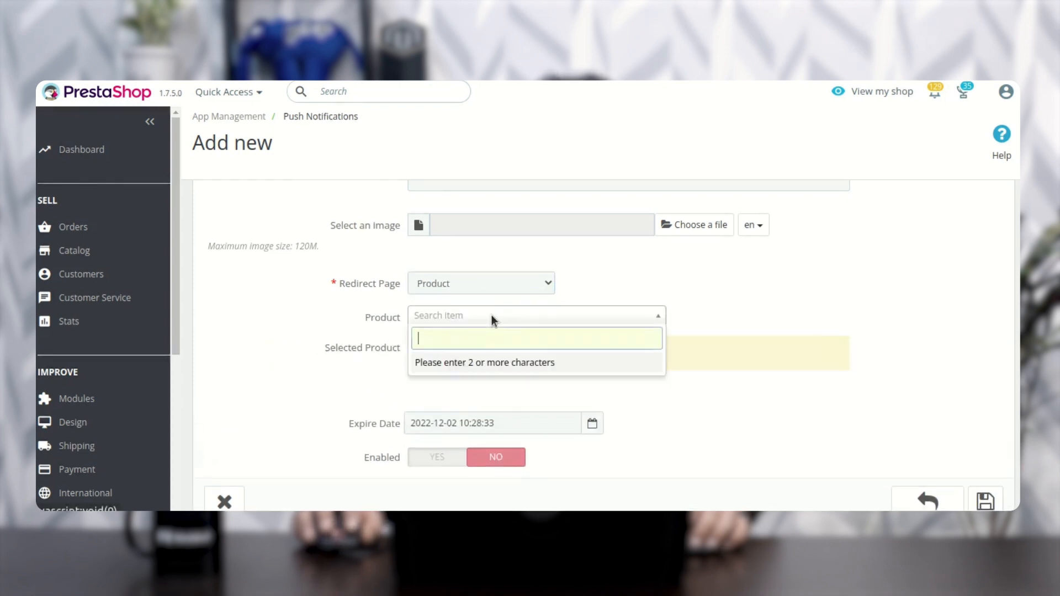
{"action": "type", "text": "mug"}
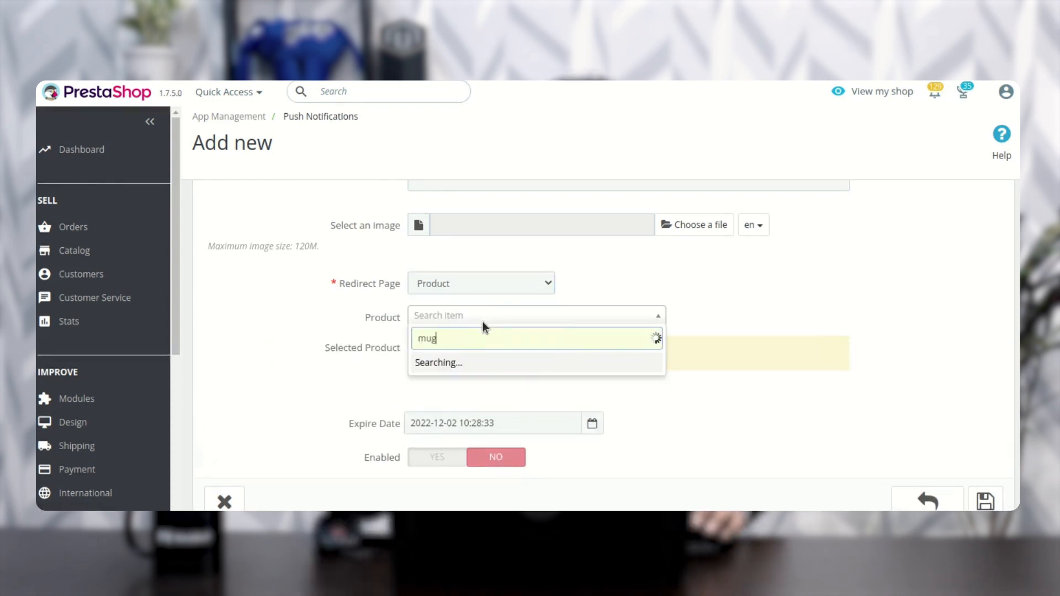
{"action": "left_click", "coordinate": [481, 364]}
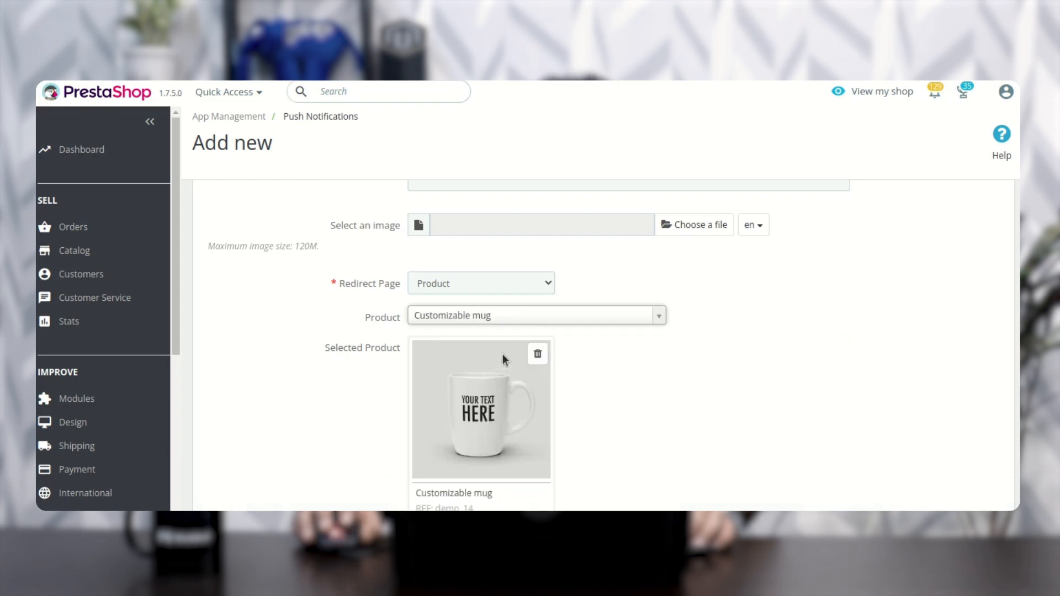
Step: Try the Home Page and Custom link redirect pages, enable the notification and return to the Push Notifications list without saving
{"action": "left_click", "coordinate": [498, 284]}
{"action": "left_click", "coordinate": [483, 329]}
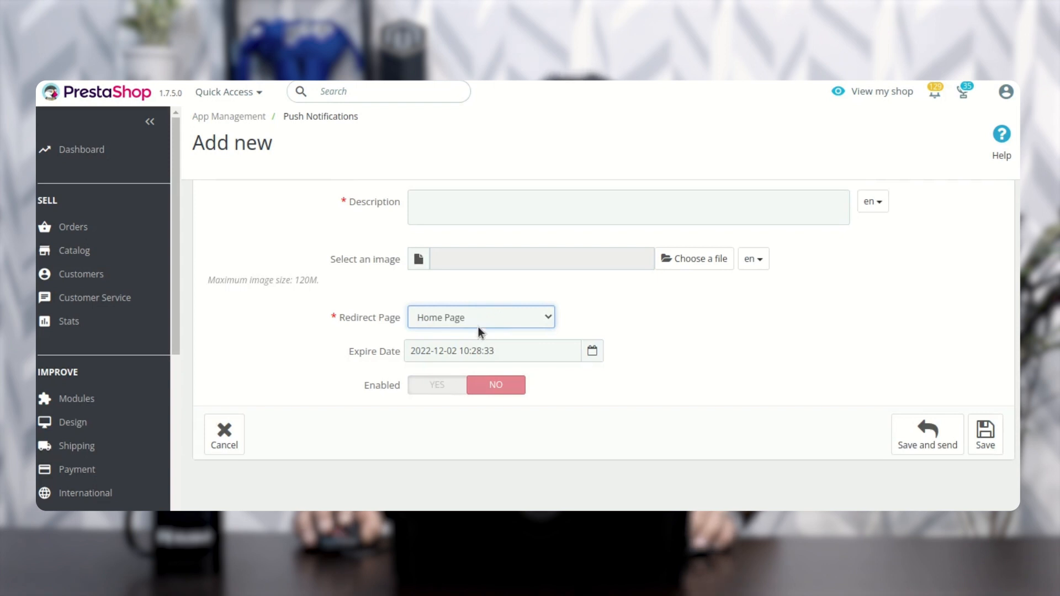
{"action": "left_click", "coordinate": [505, 316]}
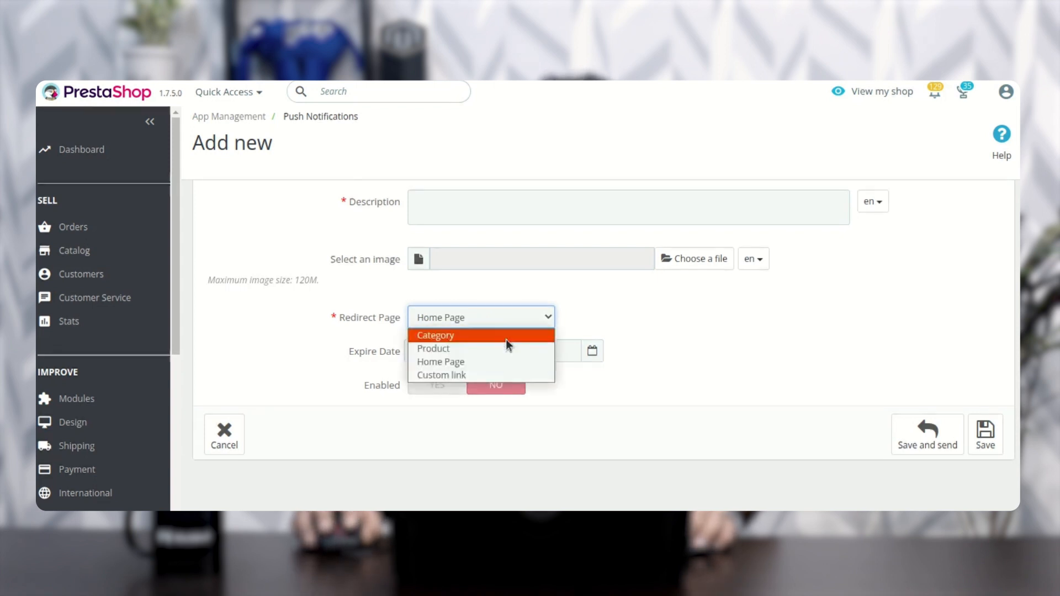
{"action": "left_click", "coordinate": [481, 379]}
{"action": "left_click", "coordinate": [455, 313]}
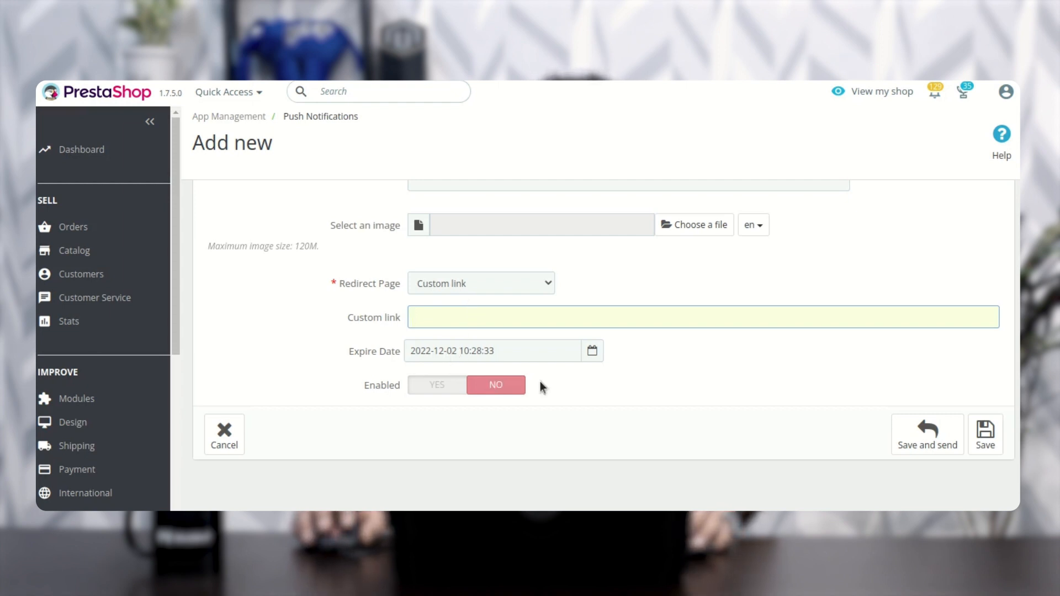
{"action": "left_click", "coordinate": [434, 386]}
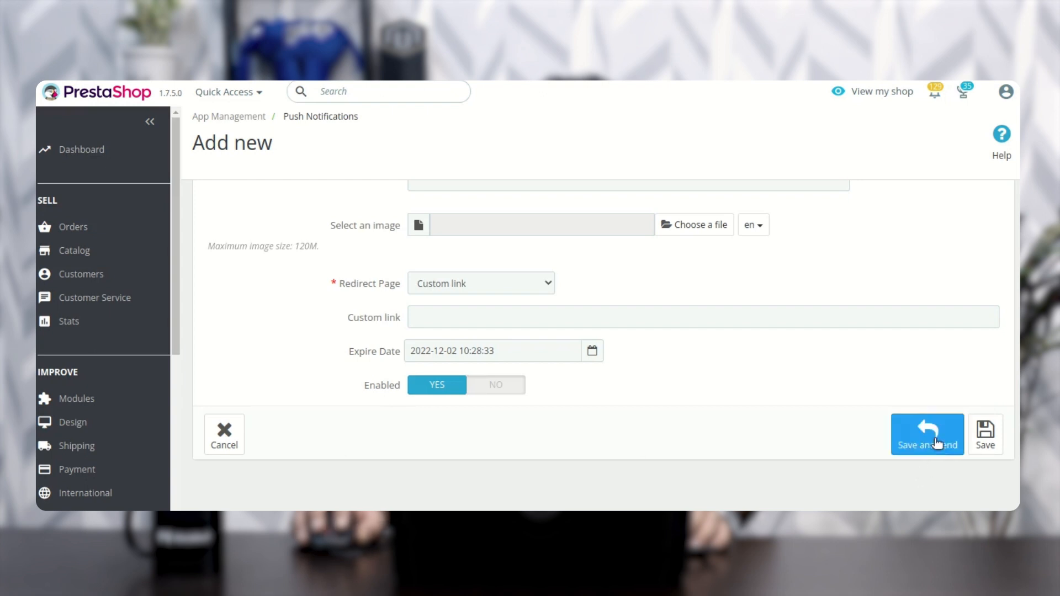
{"action": "scroll", "coordinate": [231, 440], "scroll_direction": "up", "scroll_amount": 3}
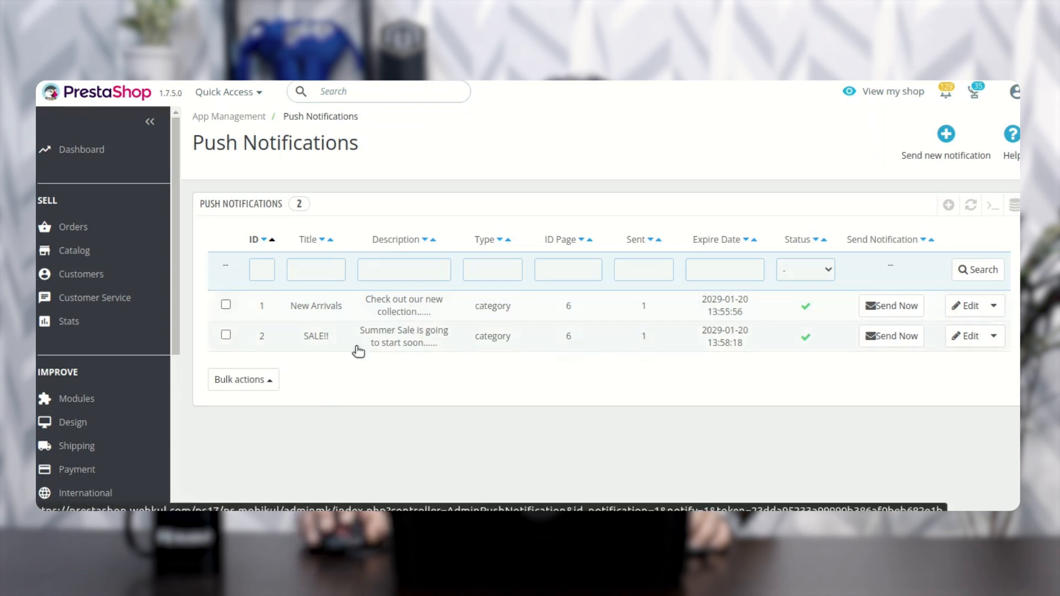
Step: Open the App Categories list in App Management
{"action": "scroll", "coordinate": [151, 399], "scroll_direction": "down", "scroll_amount": 3}
{"action": "scroll", "coordinate": [150, 396], "scroll_direction": "down", "scroll_amount": 4}
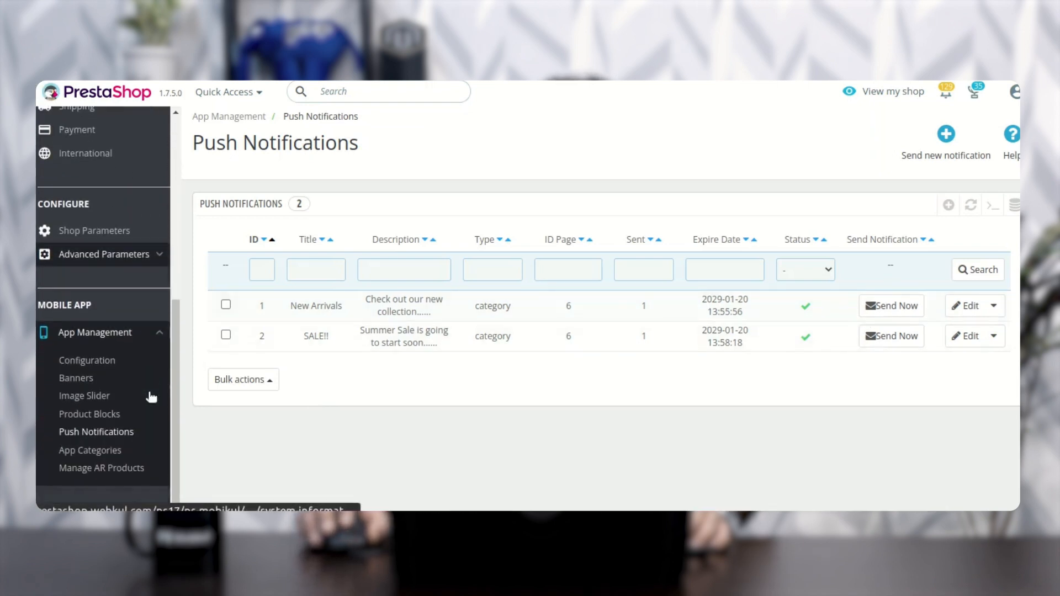
{"action": "left_click", "coordinate": [84, 451]}
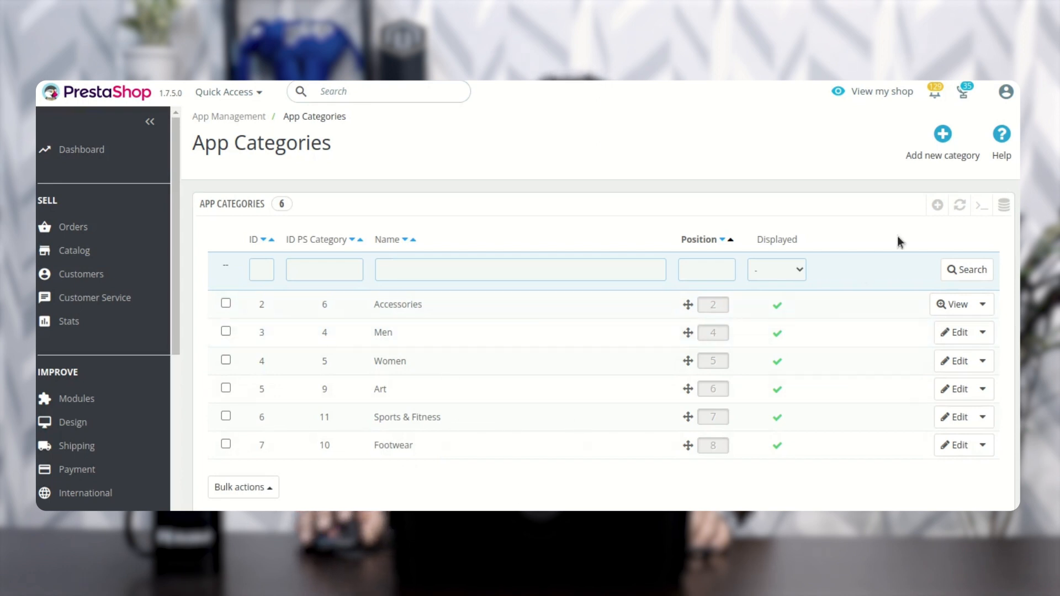
Step: Start a new app category for Clothes (3), set it as displayed and choose Home as its parent category
{"action": "left_click", "coordinate": [942, 138]}
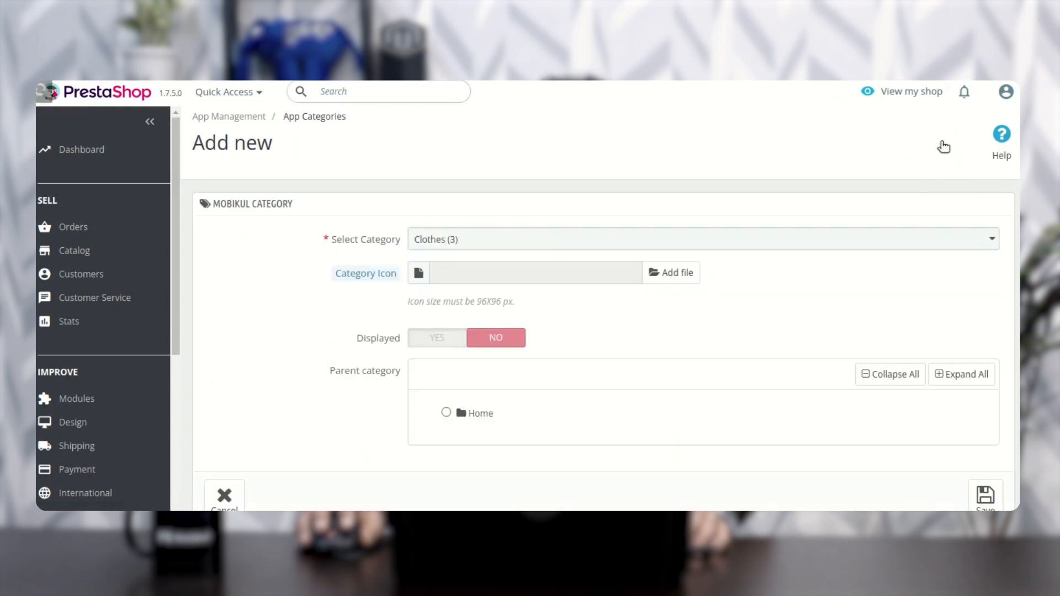
{"action": "left_click", "coordinate": [500, 246]}
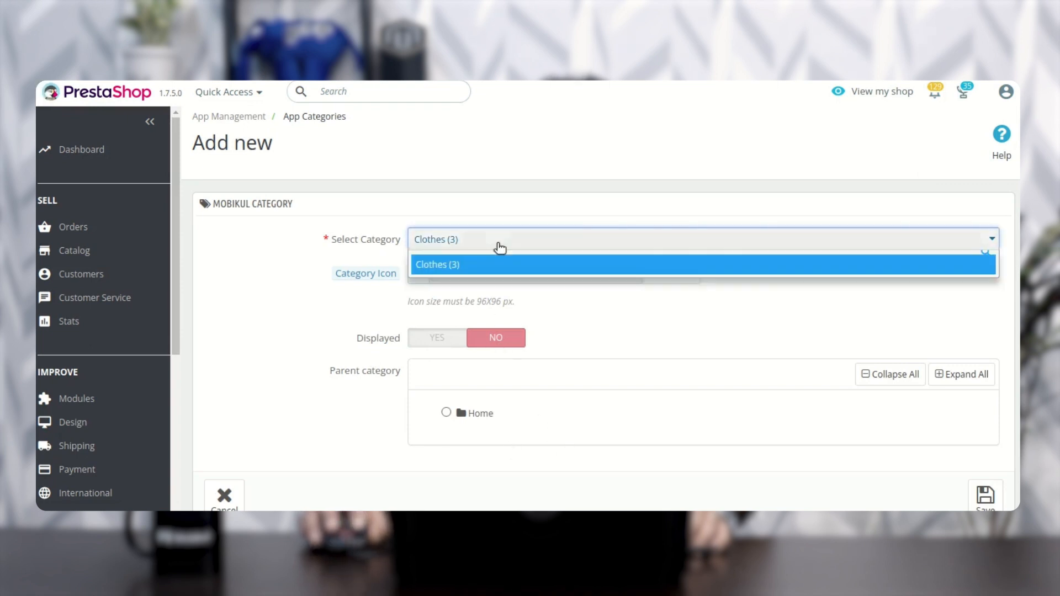
{"action": "left_click", "coordinate": [499, 247]}
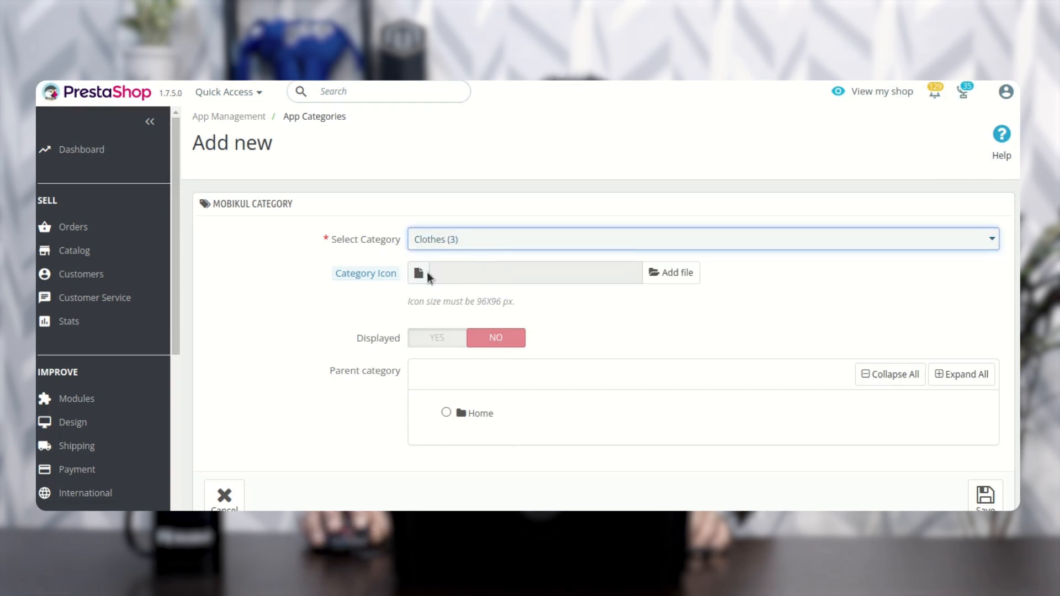
{"action": "left_click", "coordinate": [437, 338]}
{"action": "scroll", "coordinate": [442, 342], "scroll_direction": "down", "scroll_amount": 1}
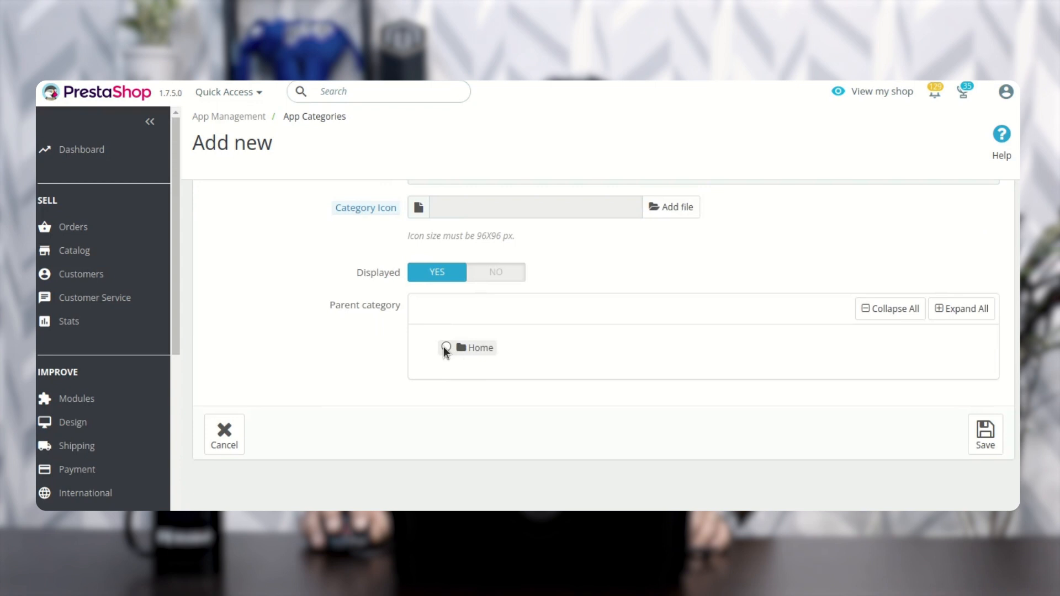
{"action": "left_click", "coordinate": [443, 346]}
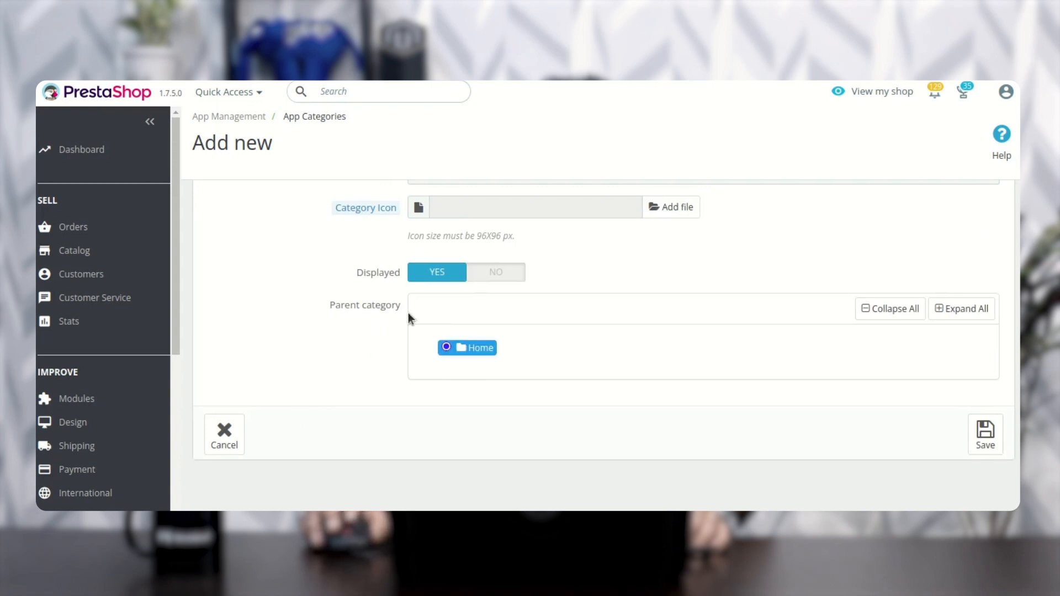
Step: Review the new app category form and cancel it without saving
{"action": "scroll", "coordinate": [412, 343], "scroll_direction": "up", "scroll_amount": 1}
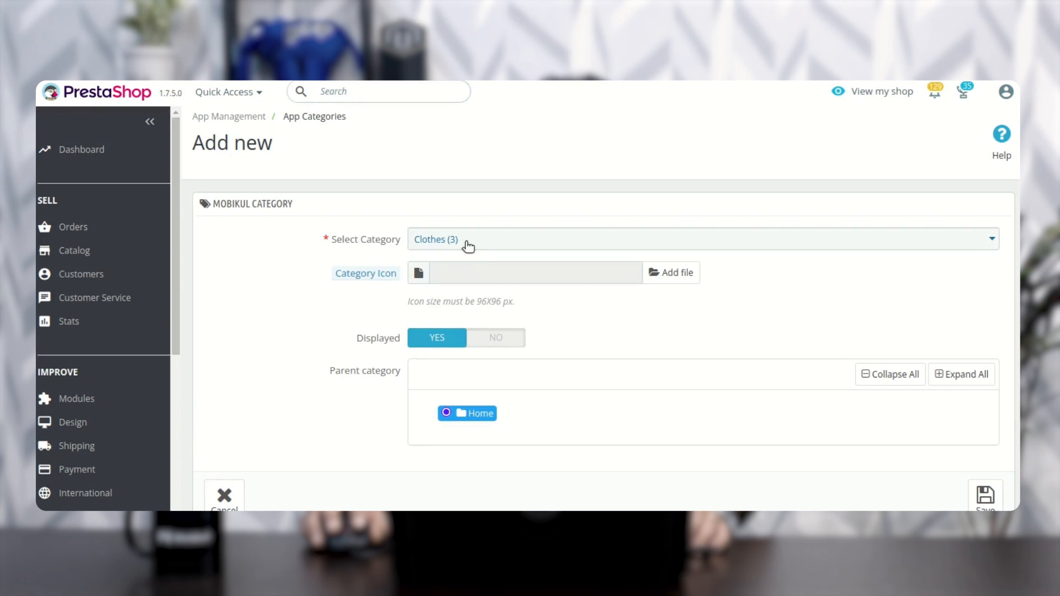
{"action": "scroll", "coordinate": [561, 409], "scroll_direction": "down", "scroll_amount": 1}
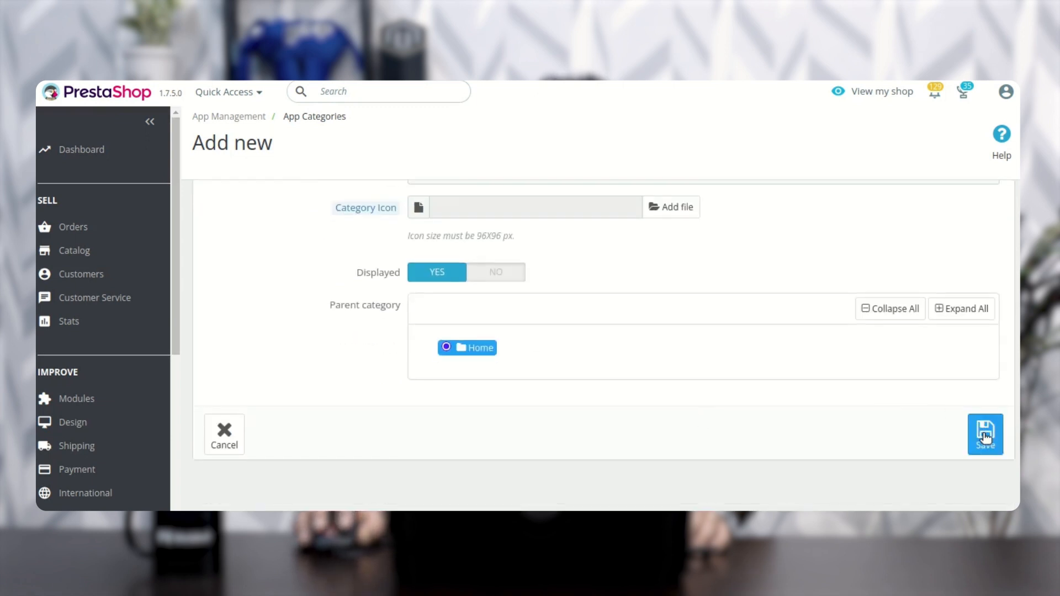
{"action": "scroll", "coordinate": [663, 446], "scroll_direction": "up", "scroll_amount": 1}
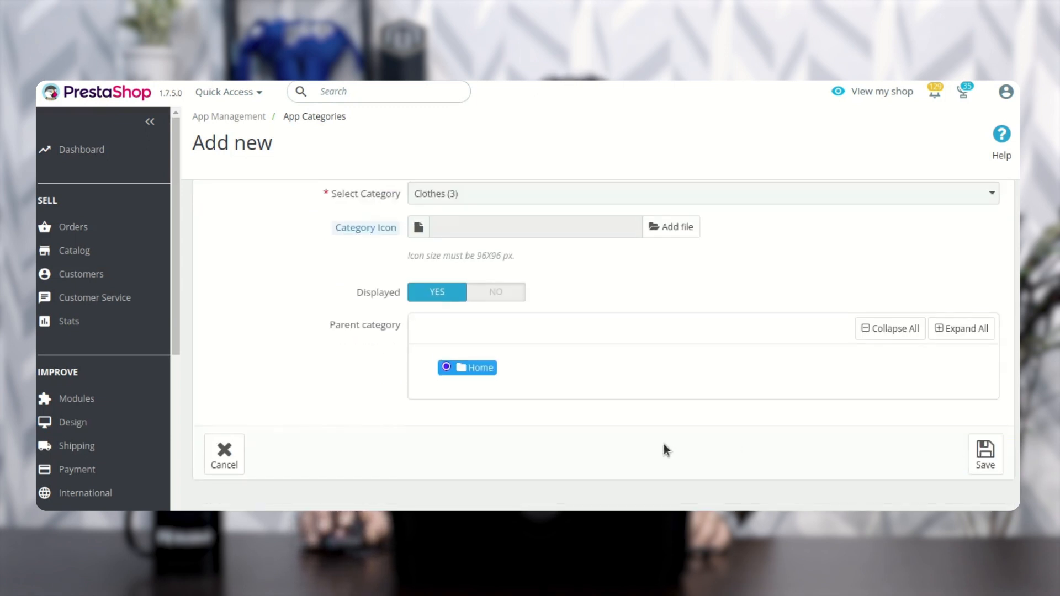
{"action": "scroll", "coordinate": [388, 478], "scroll_direction": "down", "scroll_amount": 1}
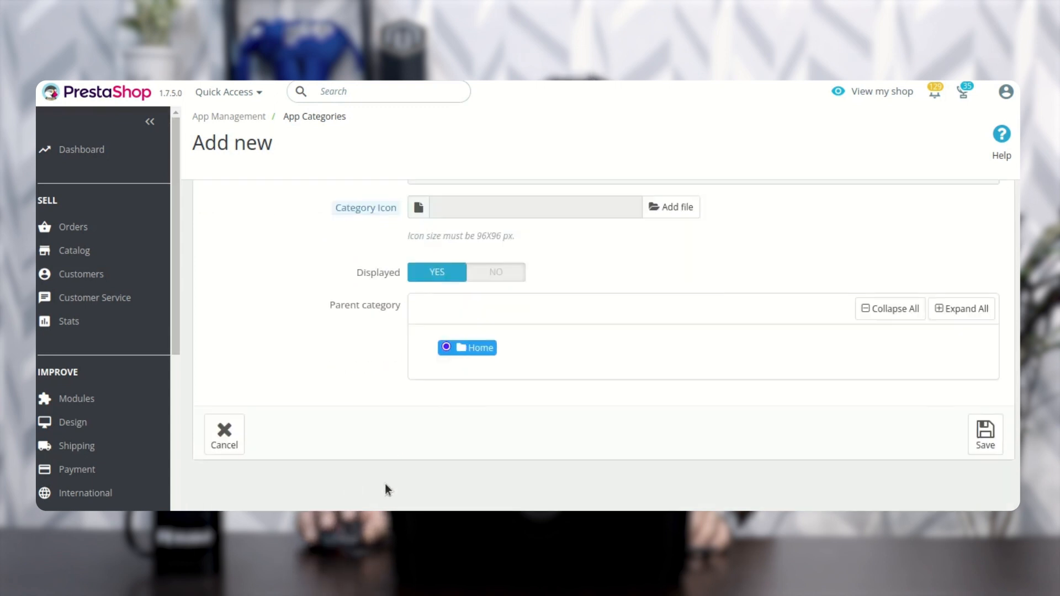
{"action": "scroll", "coordinate": [224, 439], "scroll_direction": "up", "scroll_amount": 1}
{"action": "left_click", "coordinate": [214, 494]}
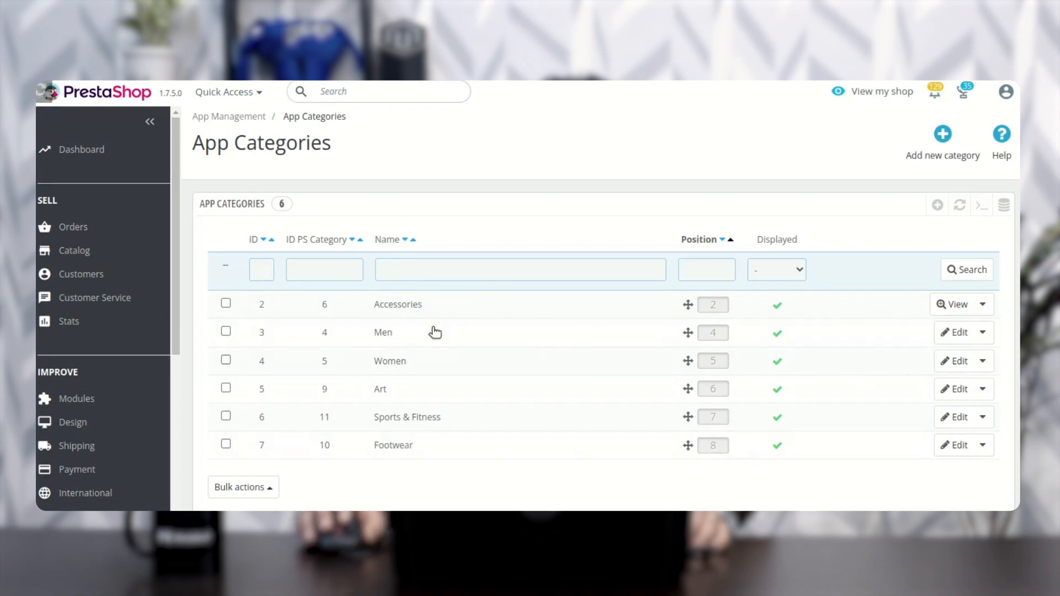
Step: Examine the Separate App Category Tree setting in the configuration section below the app categories list
{"action": "scroll", "coordinate": [498, 469], "scroll_direction": "down", "scroll_amount": 3}
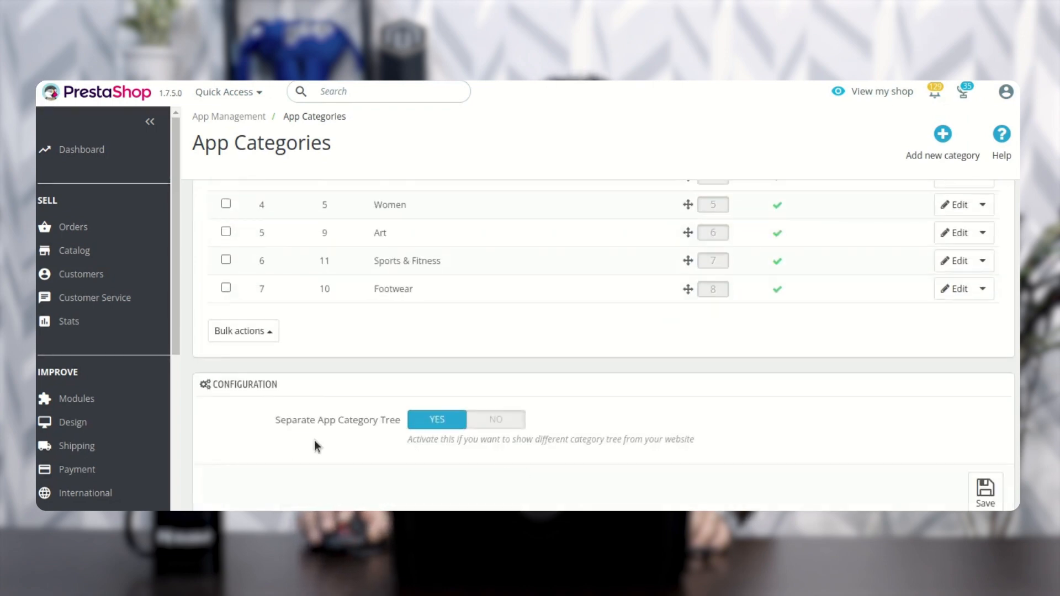
{"action": "scroll", "coordinate": [155, 426], "scroll_direction": "down", "scroll_amount": 2}
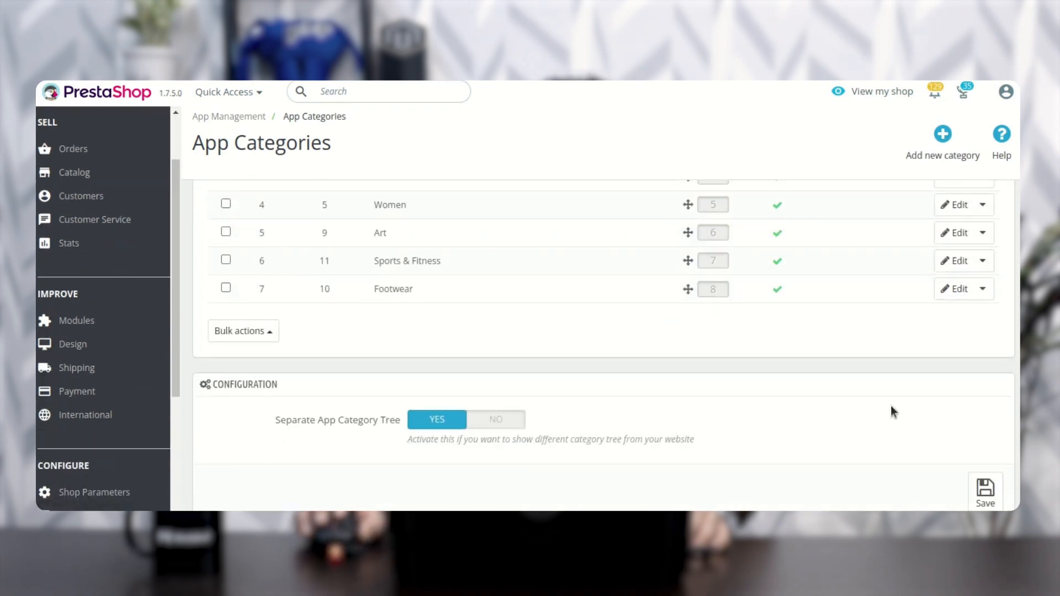
{"action": "scroll", "coordinate": [1004, 353], "scroll_direction": "down", "scroll_amount": 1}
{"action": "scroll", "coordinate": [1004, 354], "scroll_direction": "up", "scroll_amount": 3}
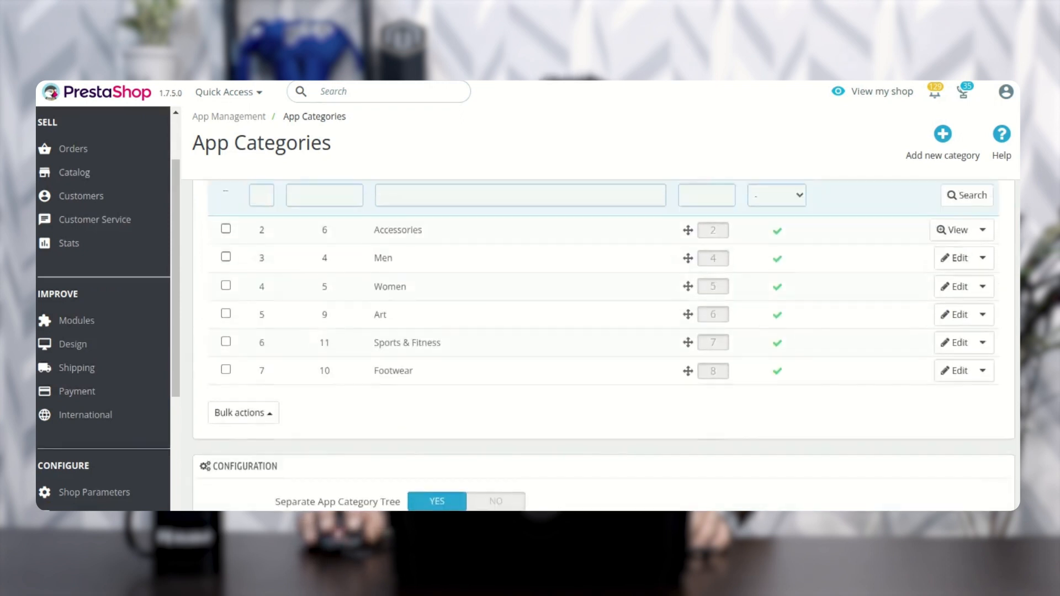
{"action": "scroll", "coordinate": [1004, 353], "scroll_direction": "down", "scroll_amount": 3}
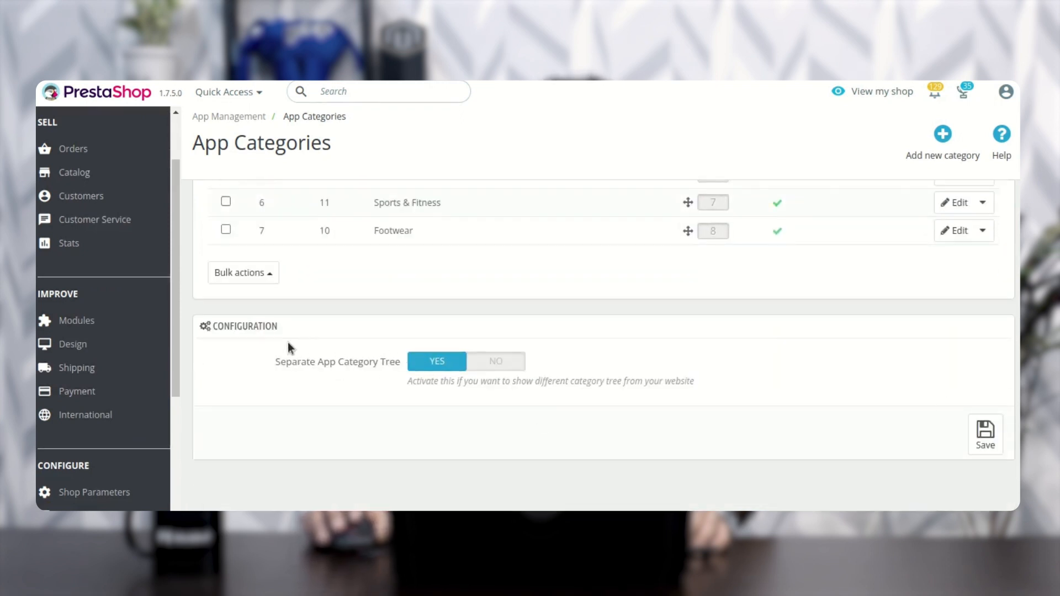
{"action": "left_click_drag", "start_coordinate": [224, 327], "coordinate": [272, 326]}
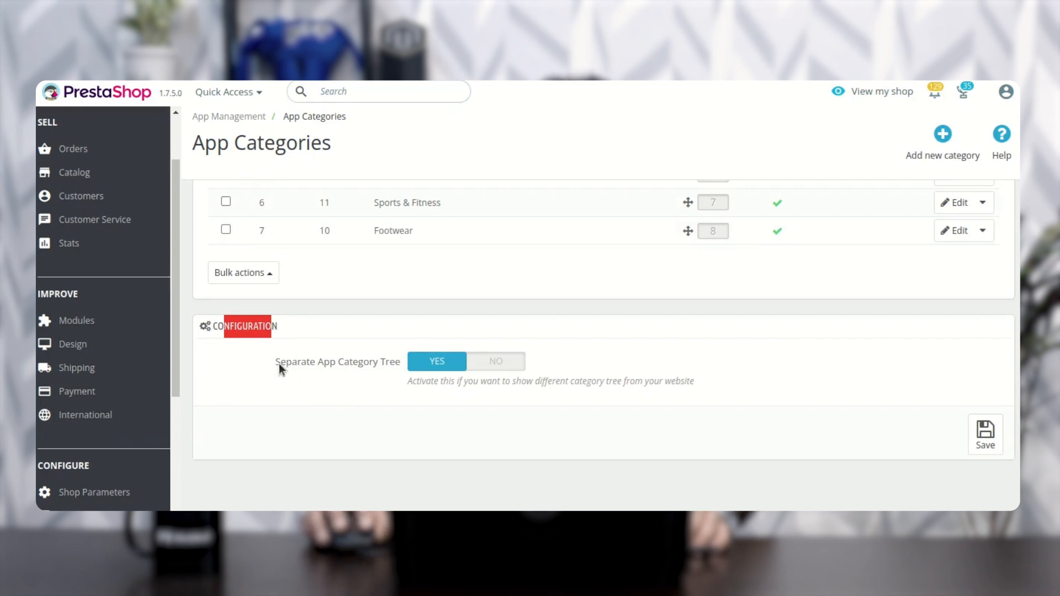
{"action": "left_click_drag", "start_coordinate": [281, 363], "coordinate": [389, 367]}
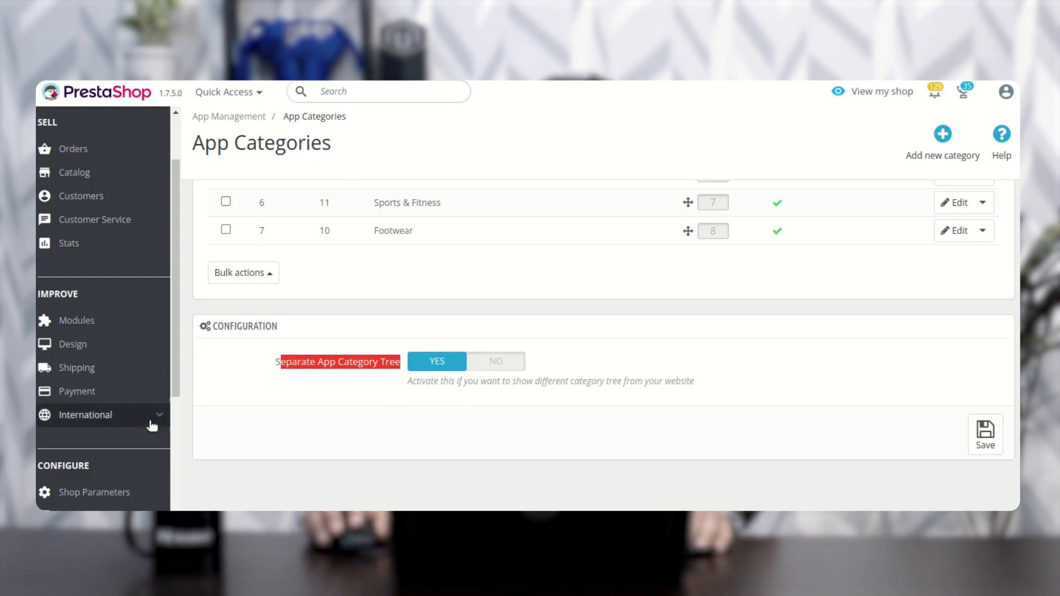
Step: Open the Manage AR Products list in App Management and start adding a new AR file
{"action": "scroll", "coordinate": [149, 428], "scroll_direction": "down", "scroll_amount": 5}
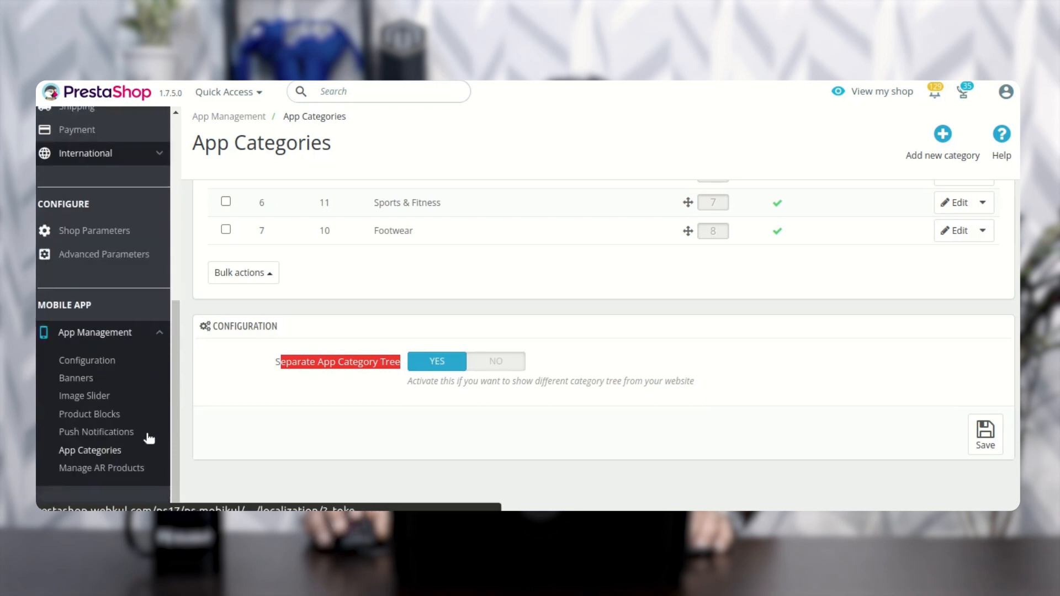
{"action": "left_click", "coordinate": [127, 468]}
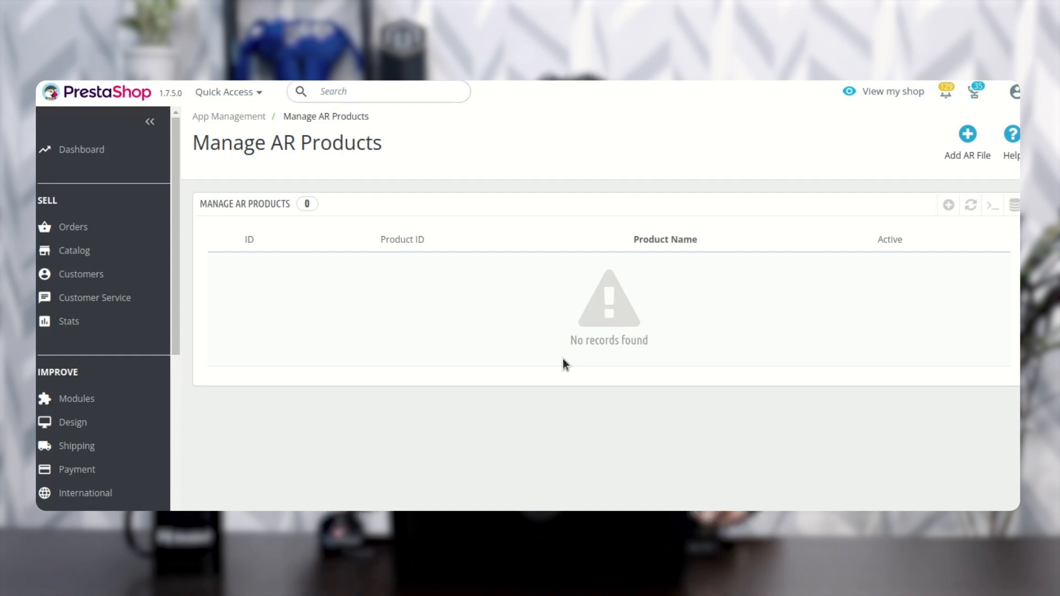
{"action": "left_click", "coordinate": [969, 139]}
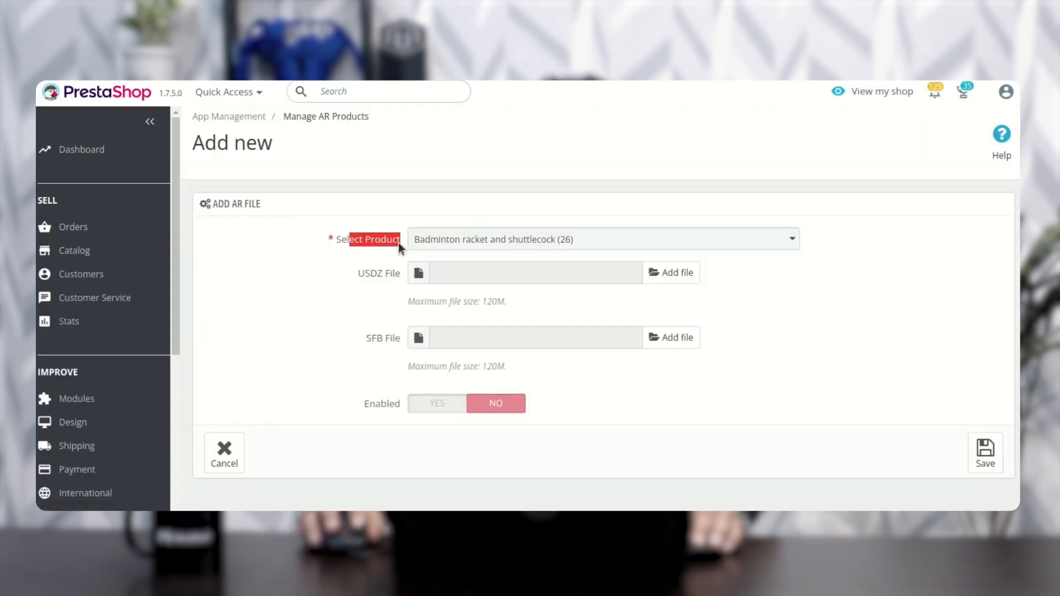
Step: Choose Black Skip Rope (25) as the product for the AR file and set the entry as enabled
{"action": "left_click", "coordinate": [541, 243]}
{"action": "left_click", "coordinate": [544, 348]}
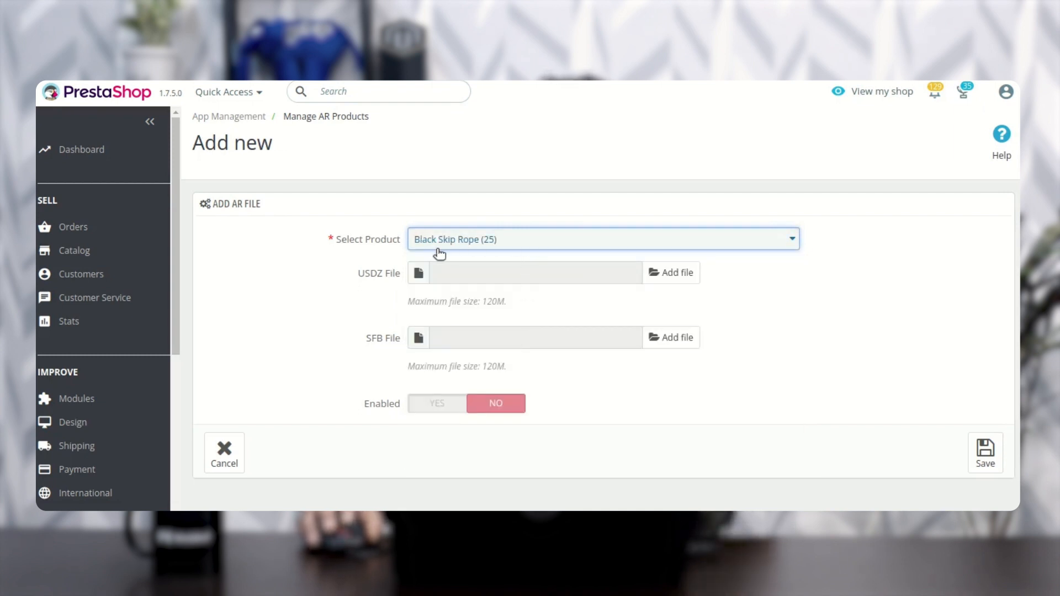
{"action": "left_click", "coordinate": [313, 302]}
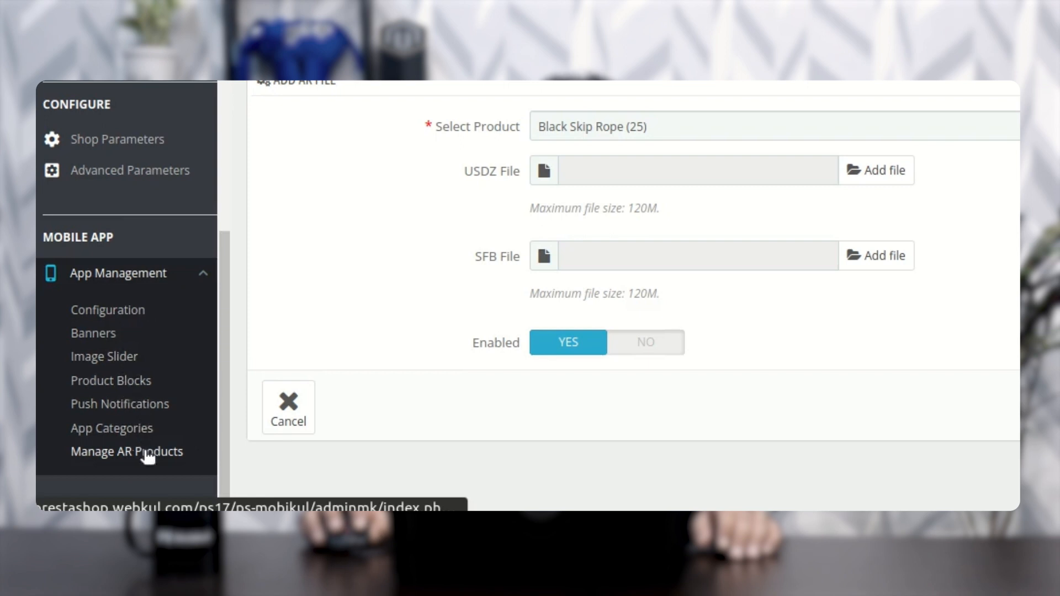
{"action": "scroll", "coordinate": [690, 441], "scroll_direction": "up", "scroll_amount": 1}
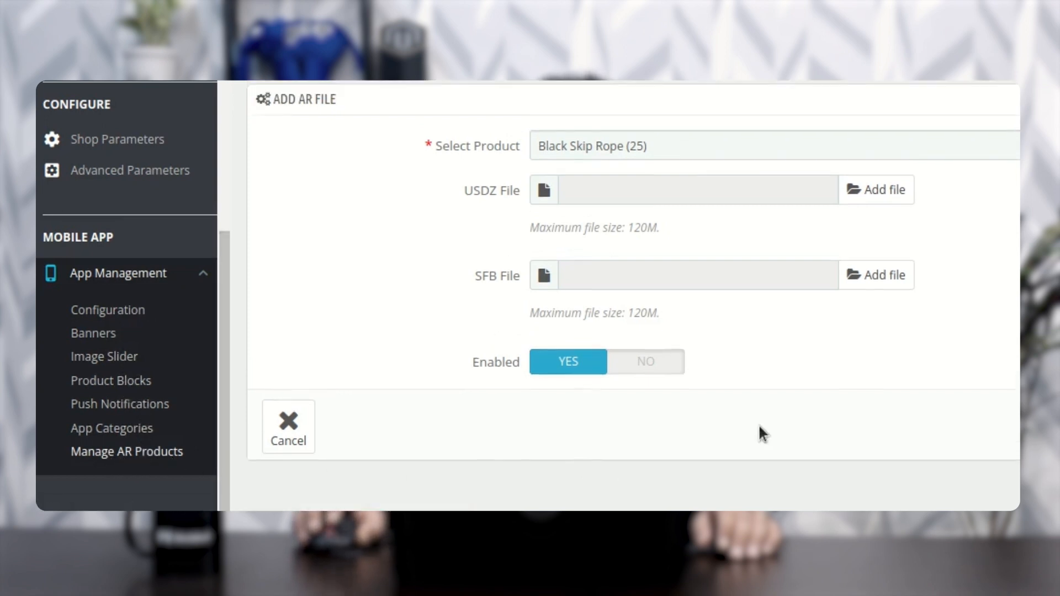